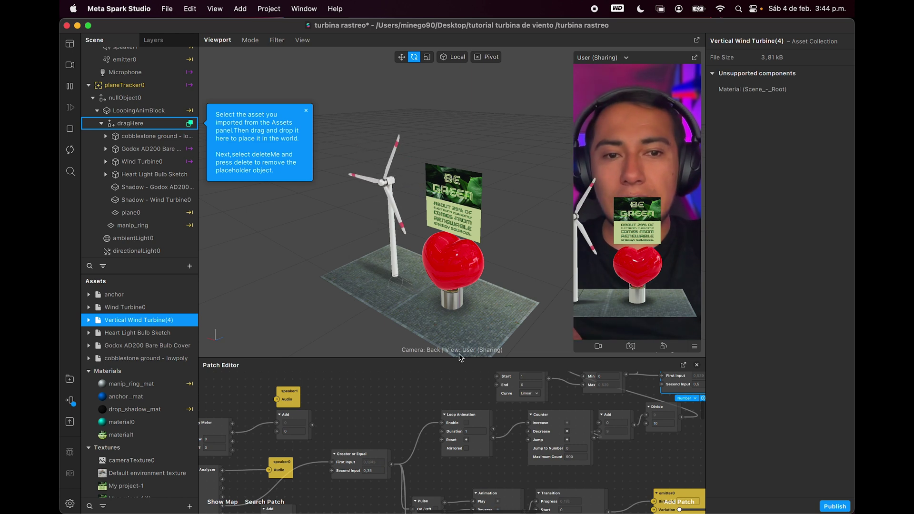
click(70, 151)
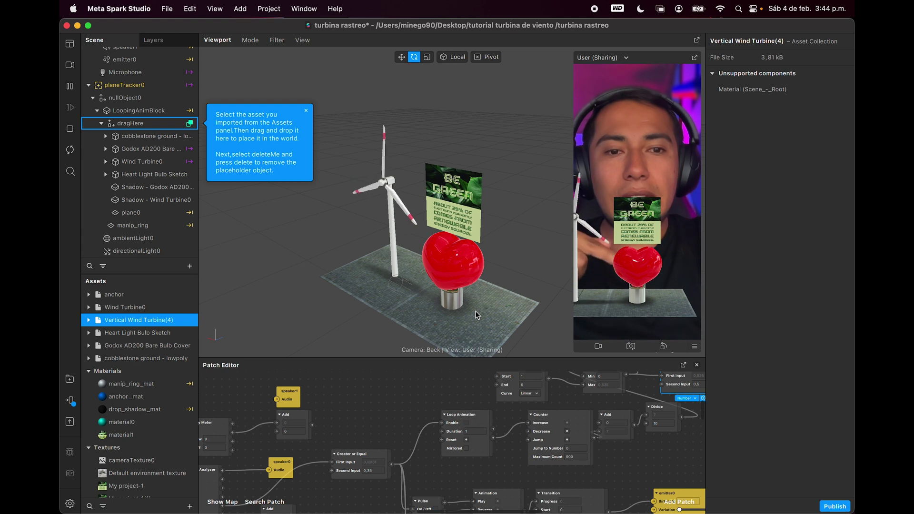
scroll(488, 213, up, 10)
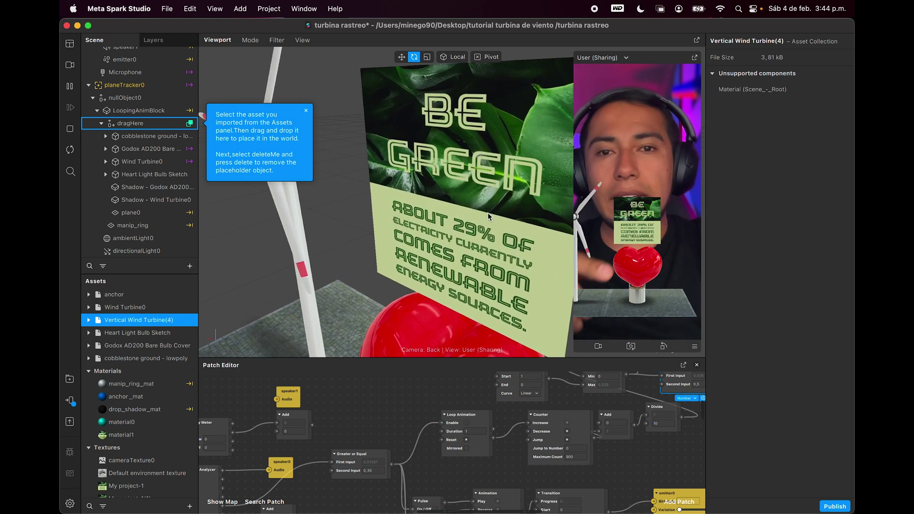
scroll(488, 212, down, 2)
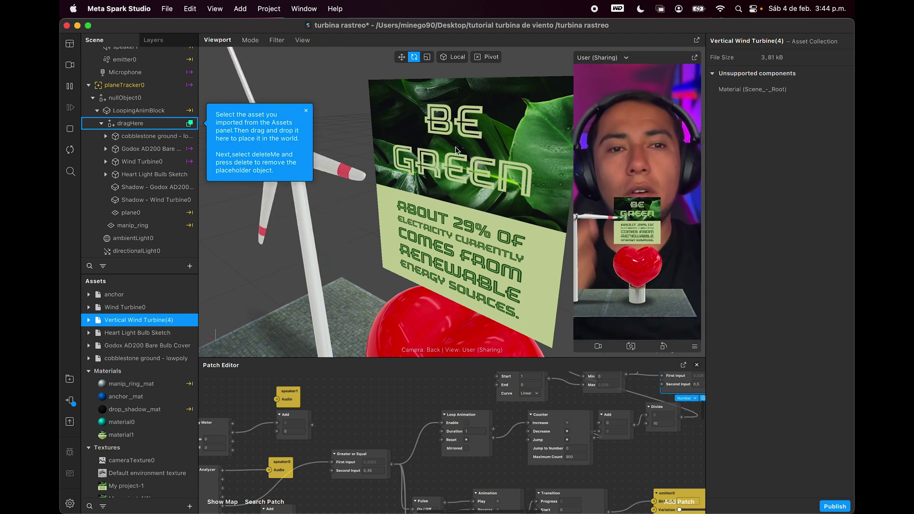
click(70, 88)
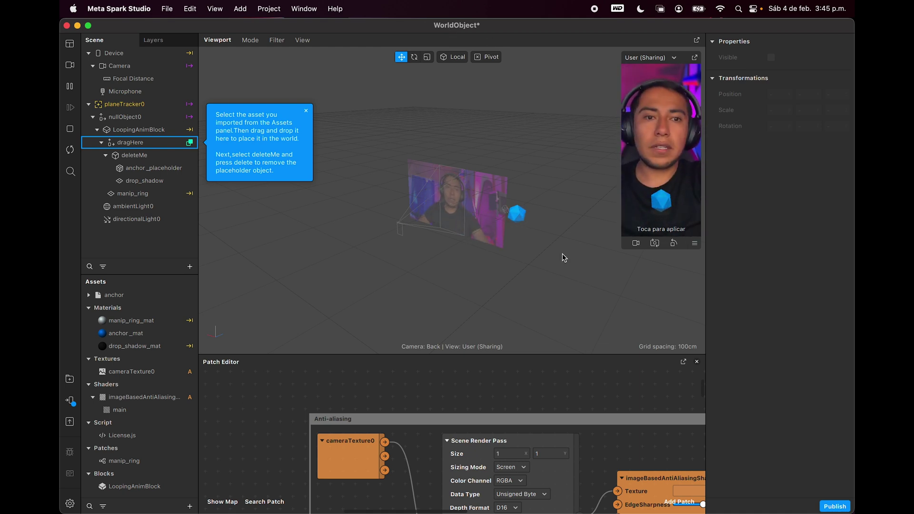
Enlarge the simulator preview and extend the Patch Editor upward so it takes up more than half of the workspace
drag(623, 249, 541, 321)
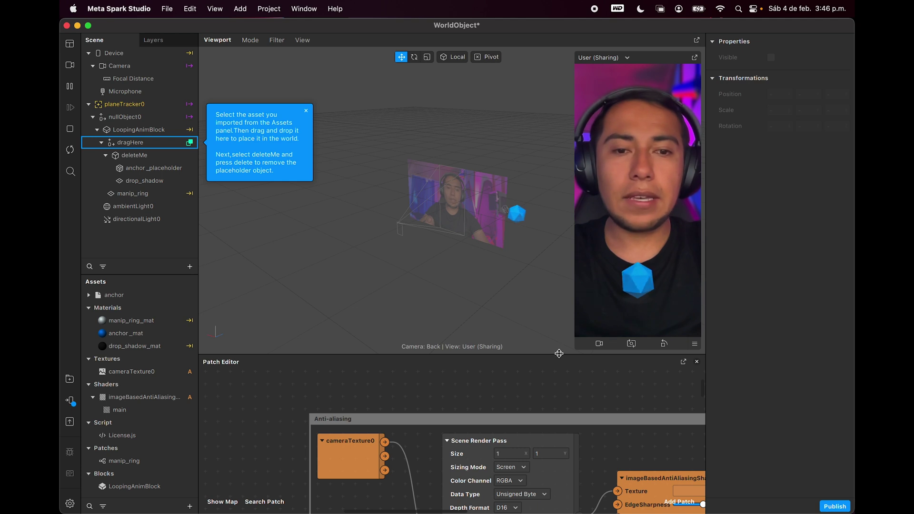
drag(559, 353, 559, 306)
scroll(564, 361, up, 5)
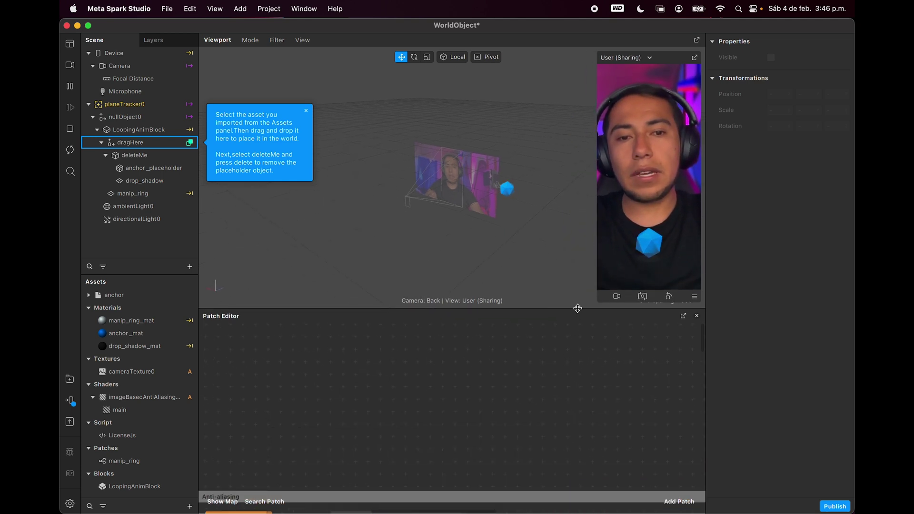
scroll(577, 309, right, 2)
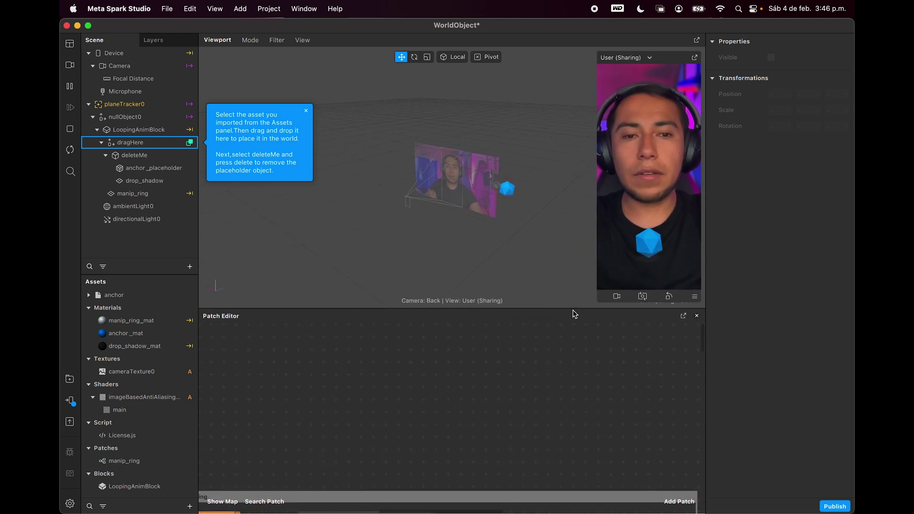
drag(573, 308, 571, 217)
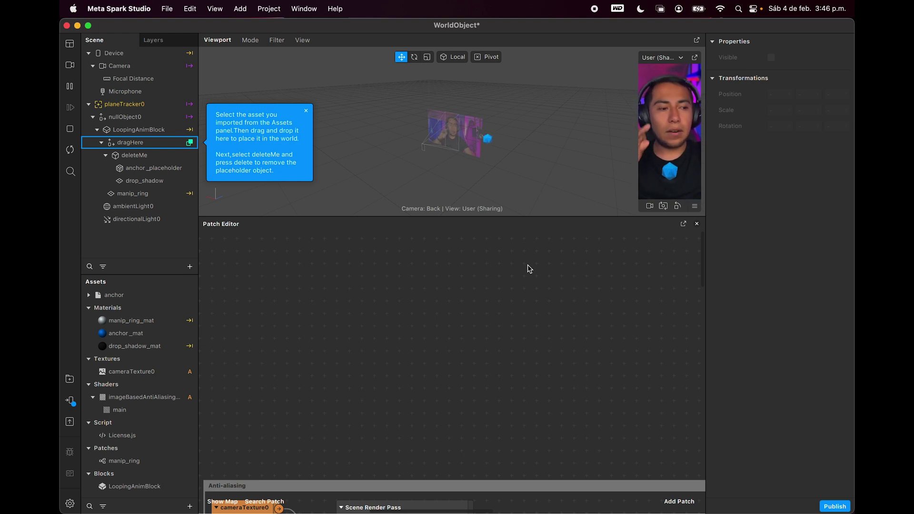
Find "wind turbine" in the AR Library and import the white Sketchfab Wind Turbine into the WorldObject project, accepting the Sketchfab authorization request
click(69, 380)
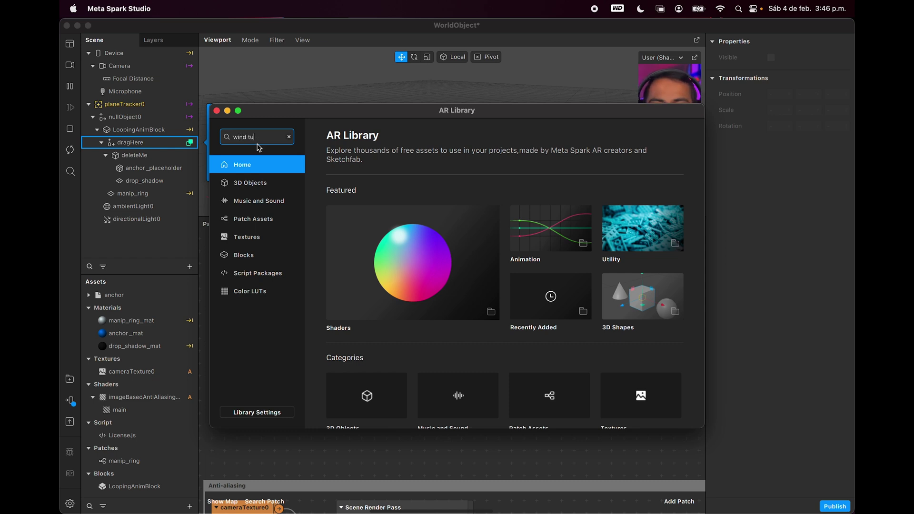
key(Return)
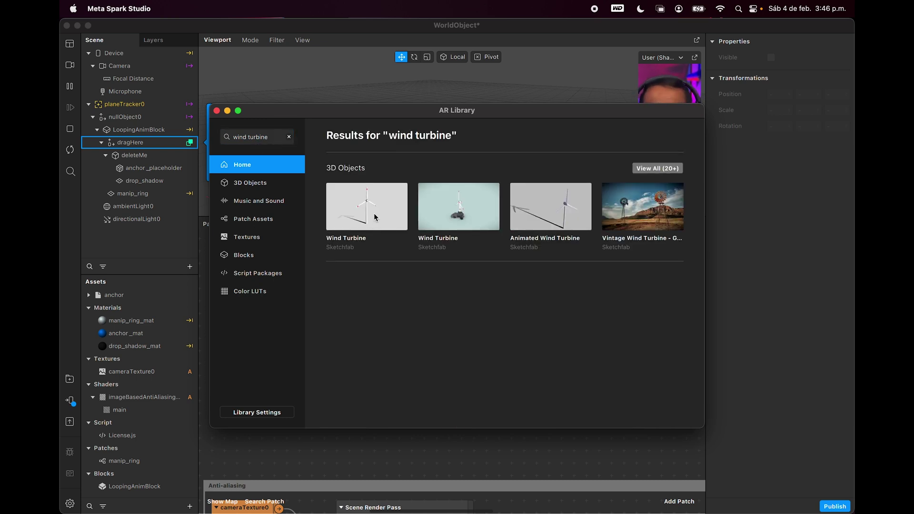
click(374, 216)
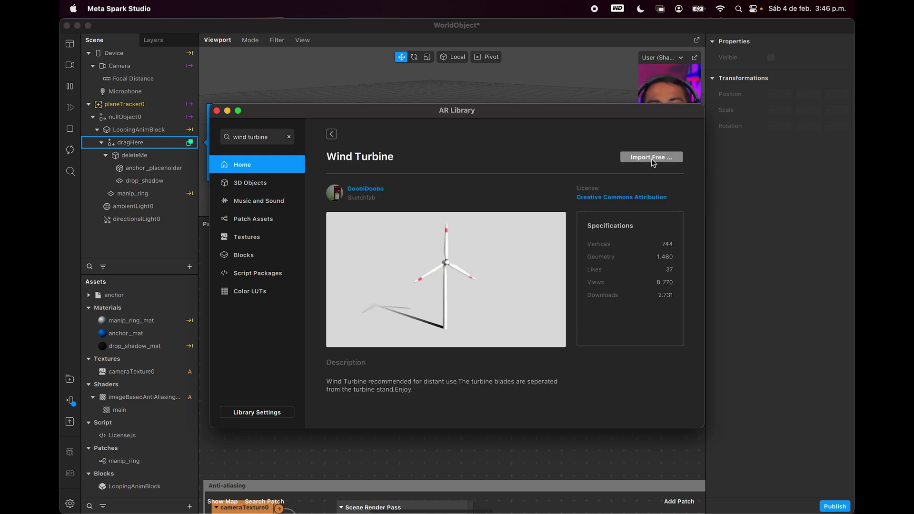
click(654, 159)
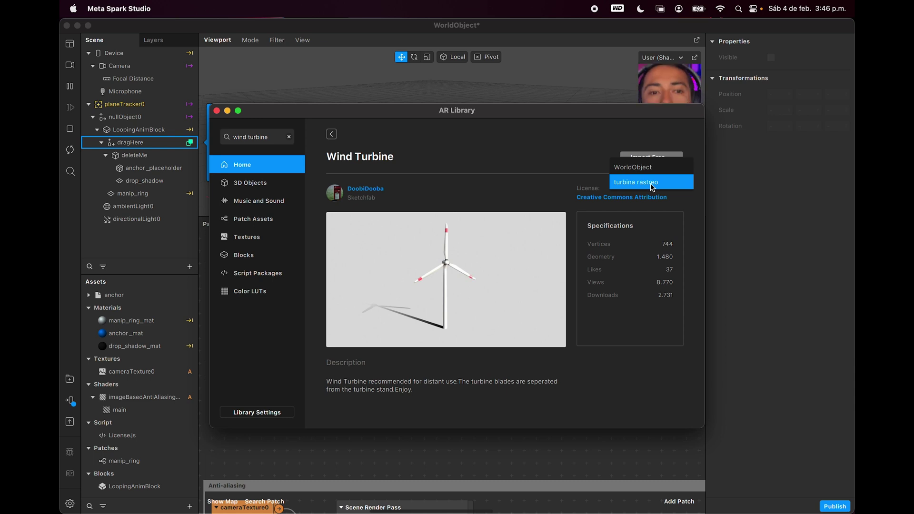
click(633, 167)
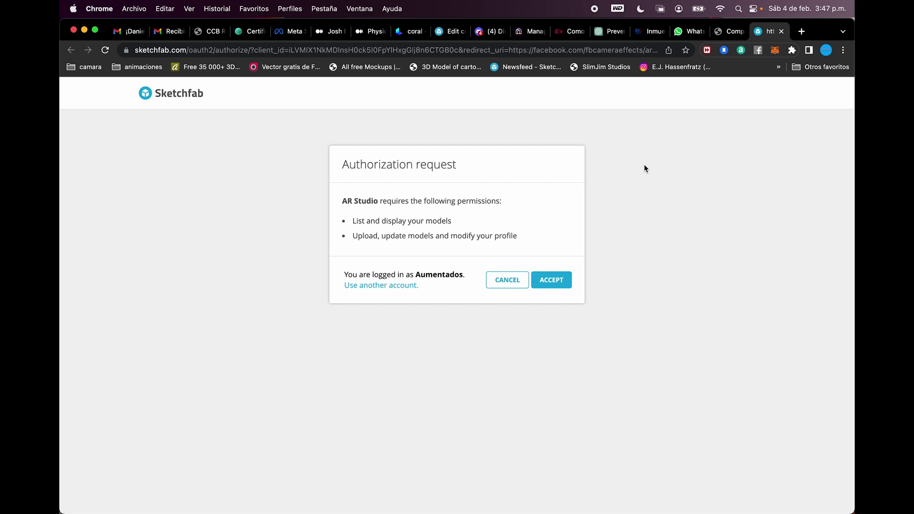
click(555, 280)
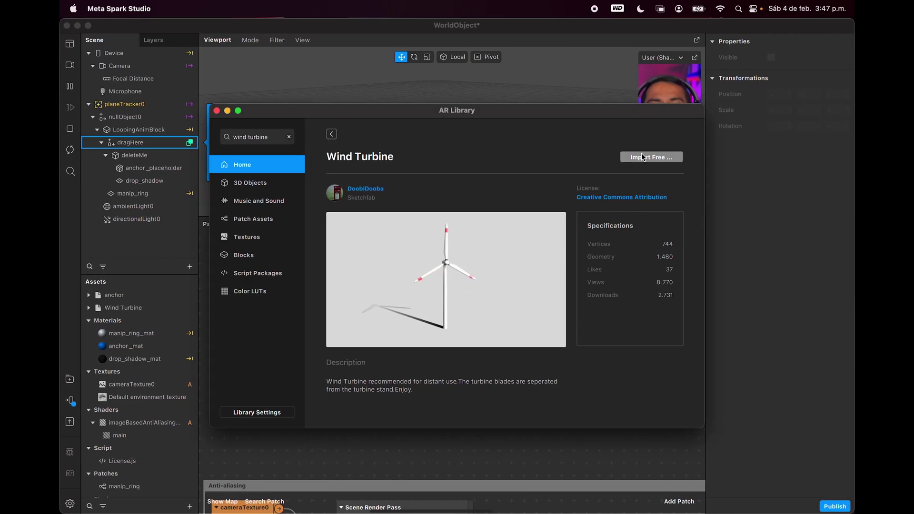
Try to import the Wind Turbine model into the WorldObject project a second time
click(646, 161)
click(637, 167)
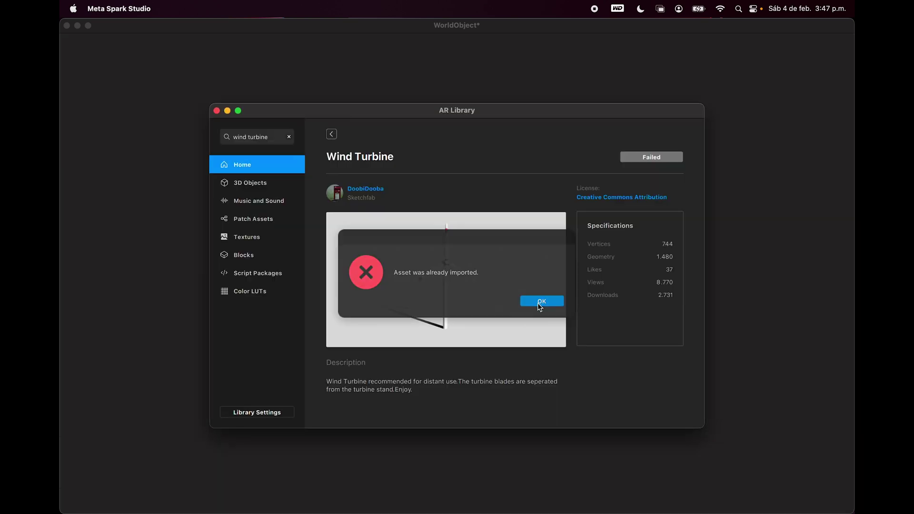
click(540, 301)
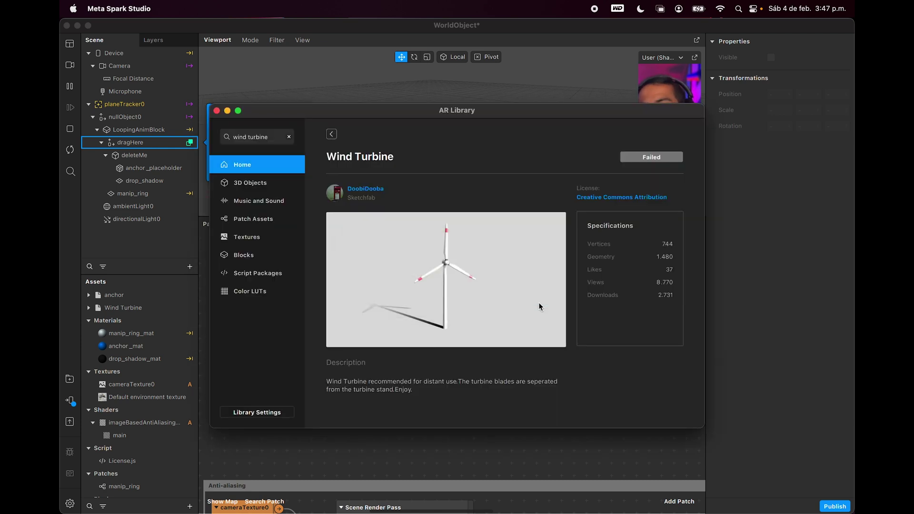
Search the AR Library for "heart light bulb"
double_click(275, 138)
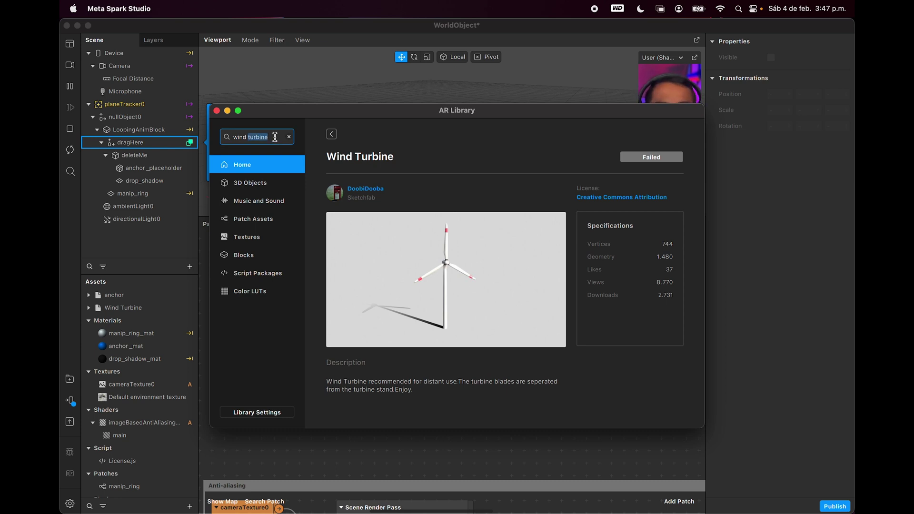
key(super+a)
text(he)
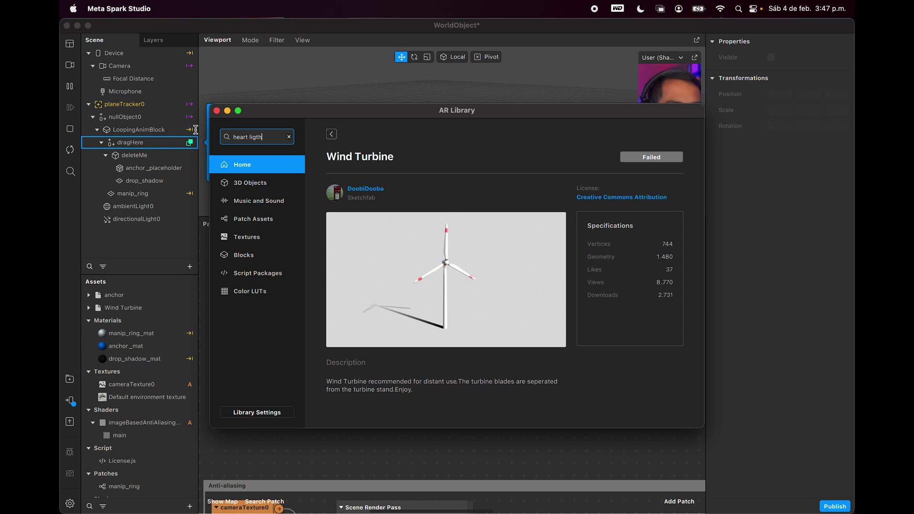
key(Return)
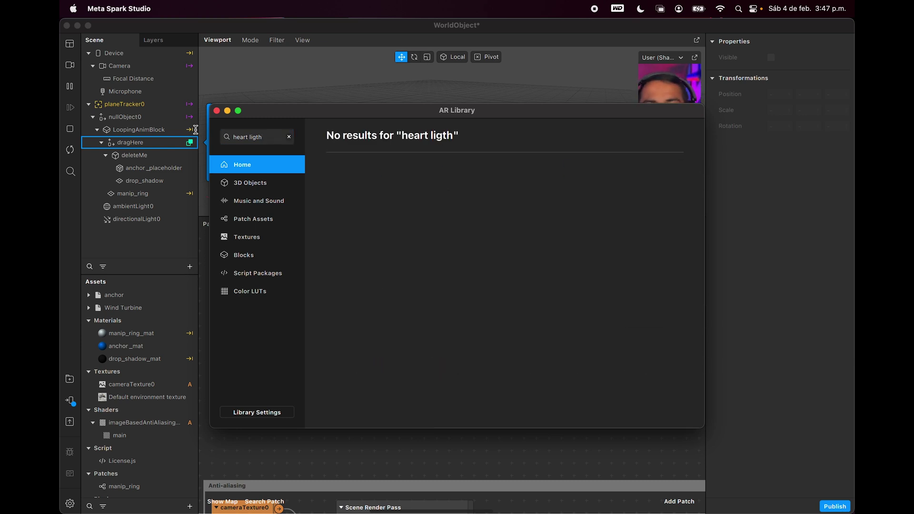
click(274, 137)
click(274, 137)
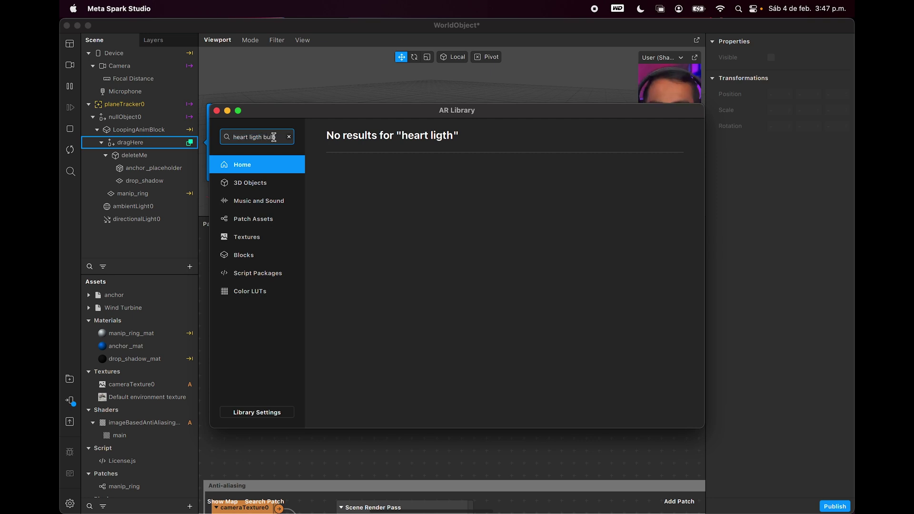
text(bulb)
key(BackSpace)
key(BackSpace)
key(BackSpace)
key(BackSpace)
key(BackSpace)
key(BackSpace)
key(BackSpace)
text(ht bulb)
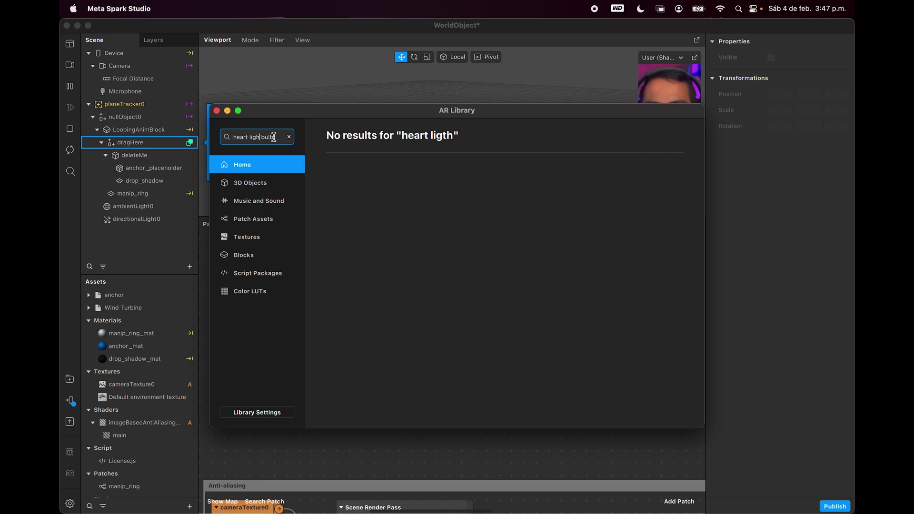
key(Return)
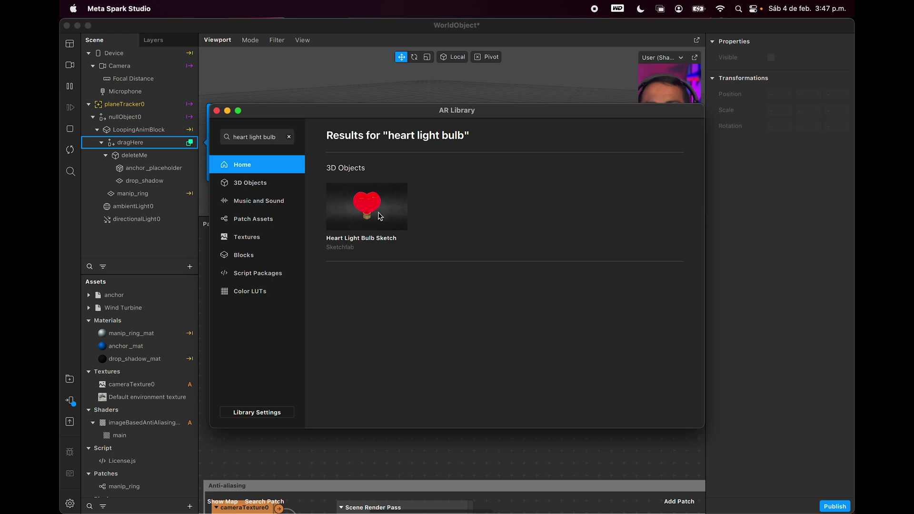
Import the free Heart Light Bulb Sketch model into the WorldObject project
click(380, 208)
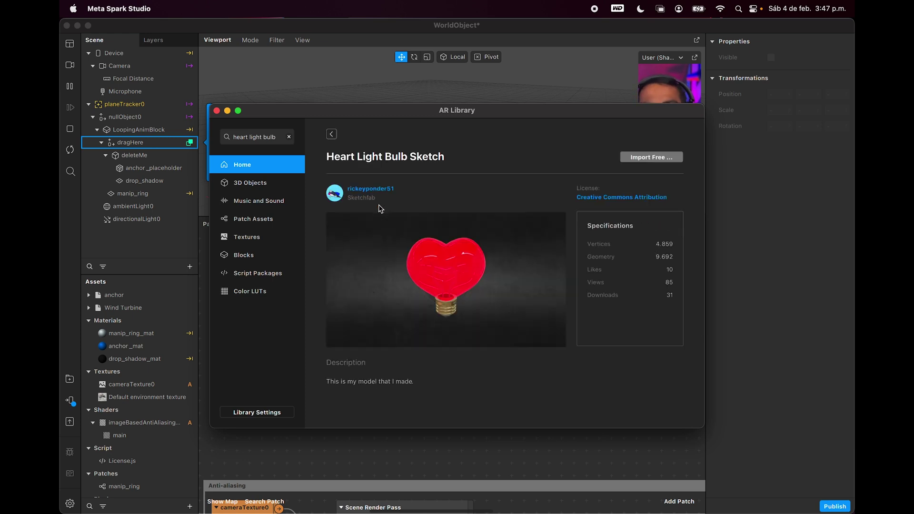
click(648, 156)
click(666, 172)
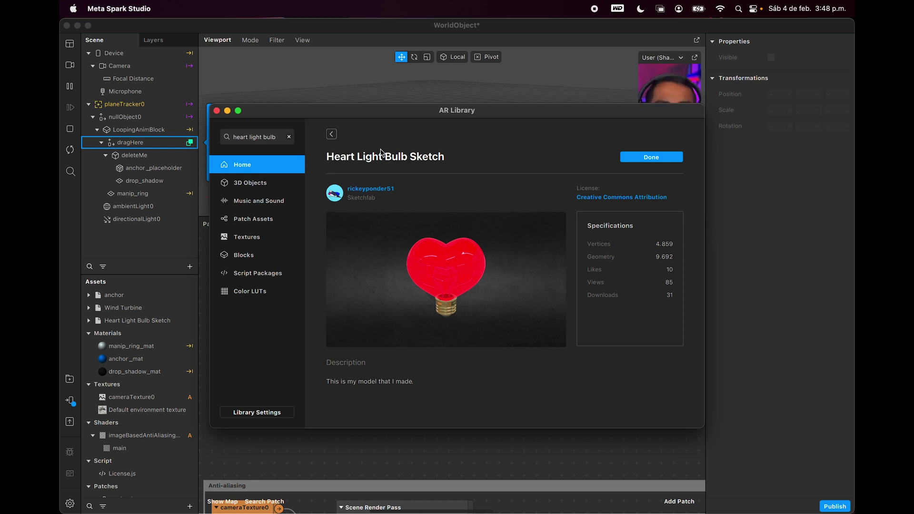
Search the AR Library for "floor"
double_click(275, 137)
key(BackSpace)
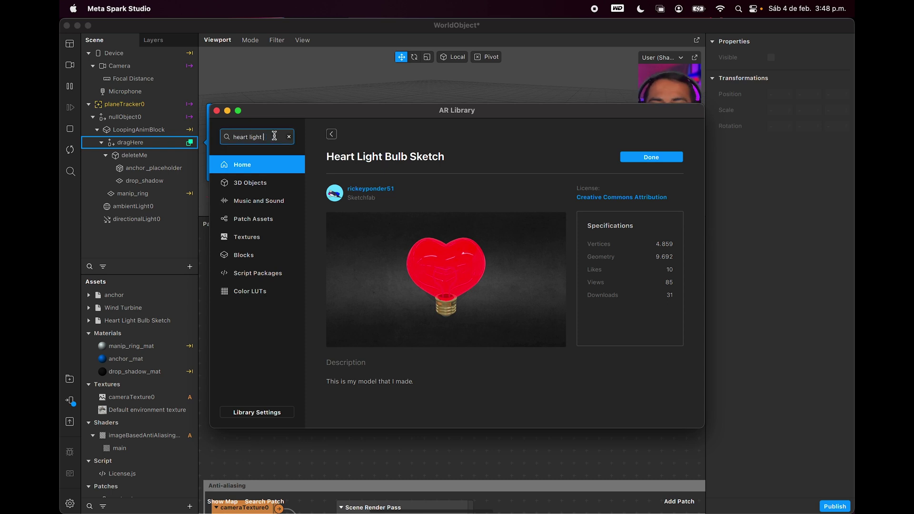
key(BackSpace)
key(BackSpace)
key(BackSpace)
key(BackSpace)
key(BackSpace)
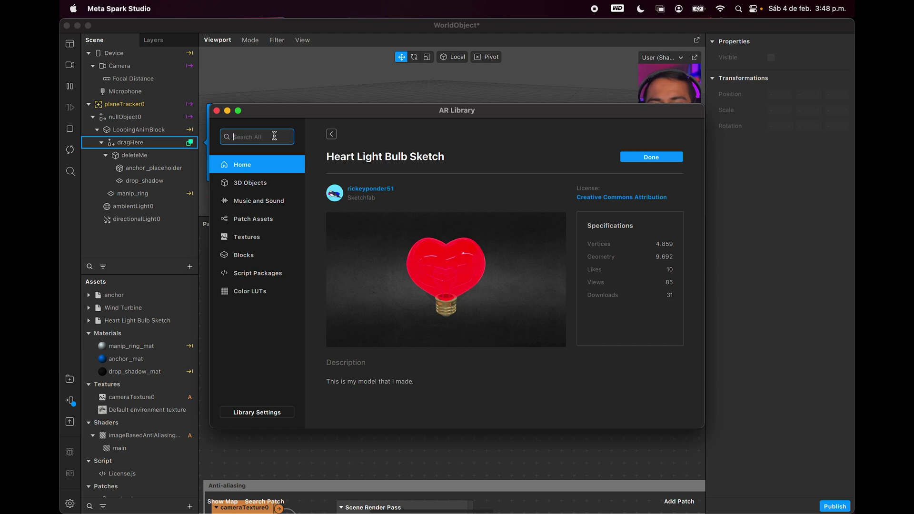
text(floor)
key(Return)
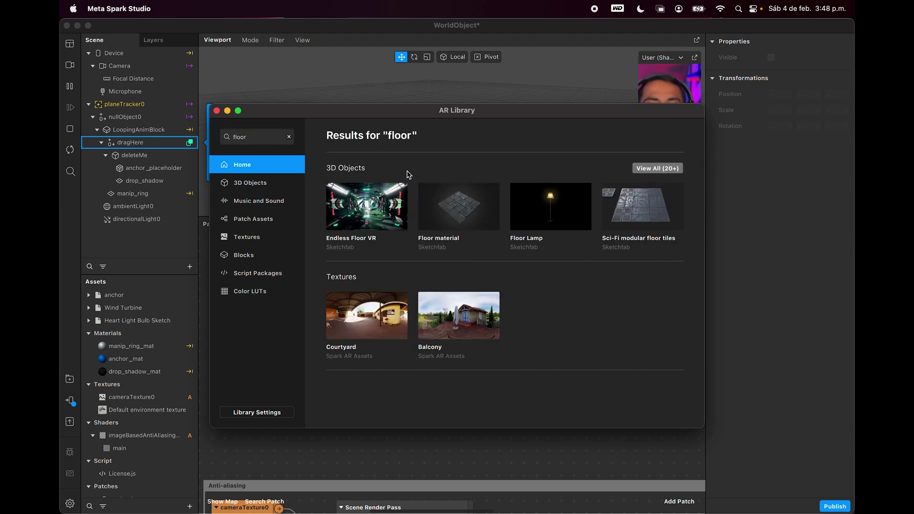
Refine the library search to "floor low poly" and show all matching 3D objects
double_click(264, 135)
key(BackSpace)
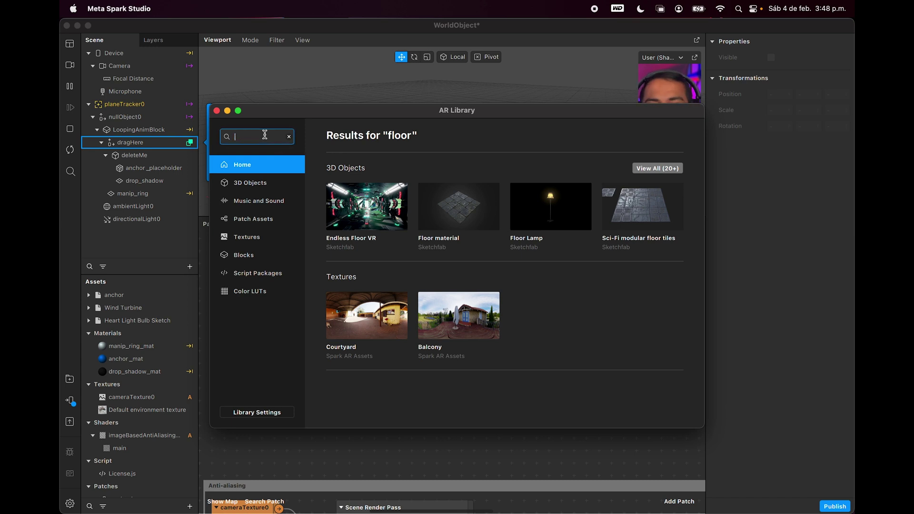
text(flo)
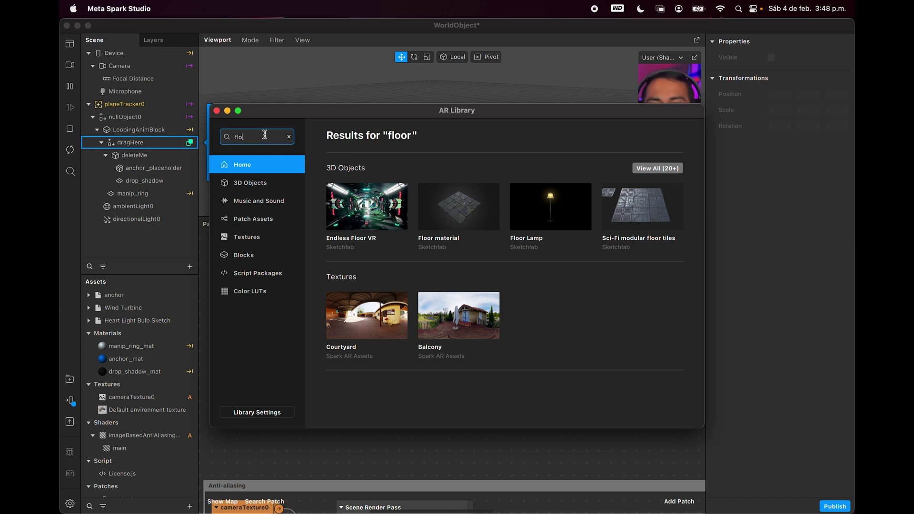
text(or low)
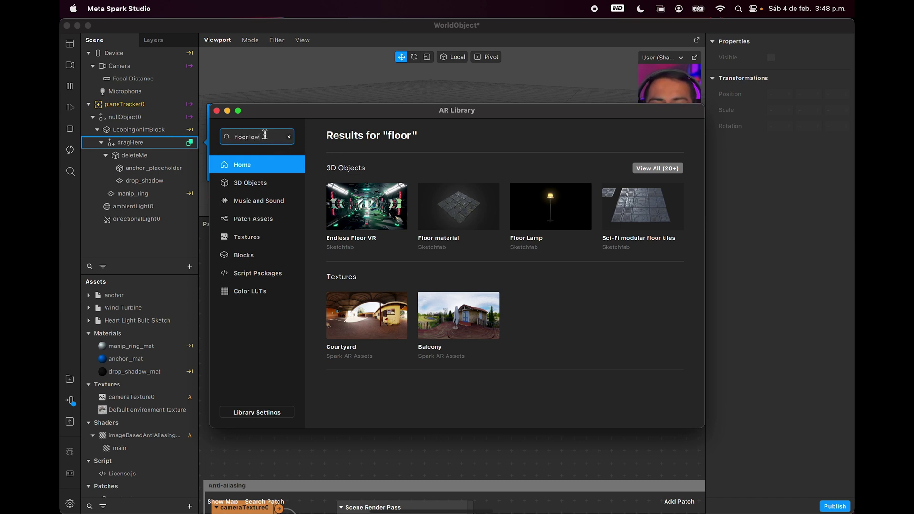
text( poly)
key(Return)
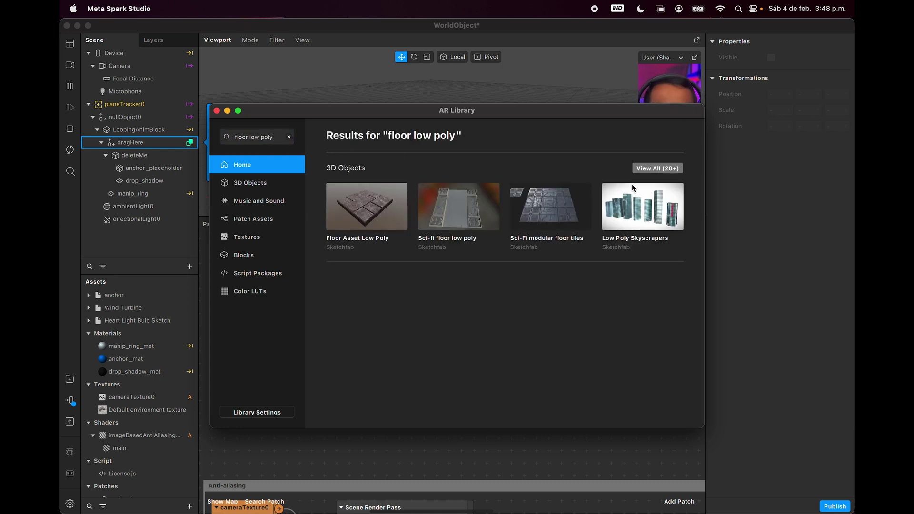
click(650, 169)
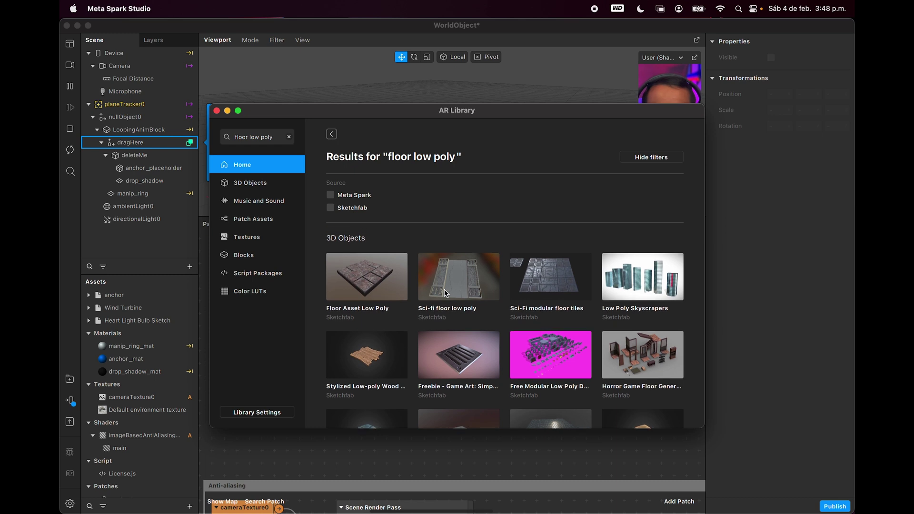
Browse the floor models, check the details of Floor Asset Low Poly, and return to the full results
scroll(445, 292, down, 3)
scroll(445, 292, up, 3)
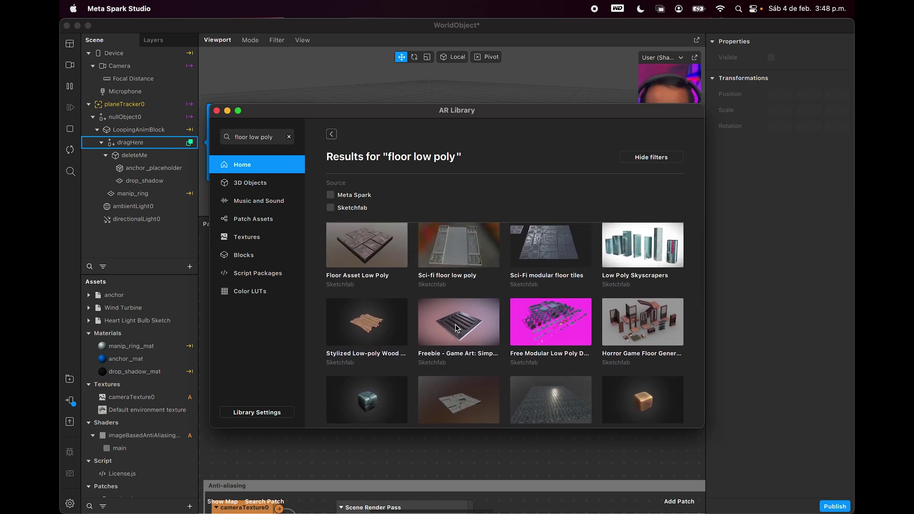
click(380, 282)
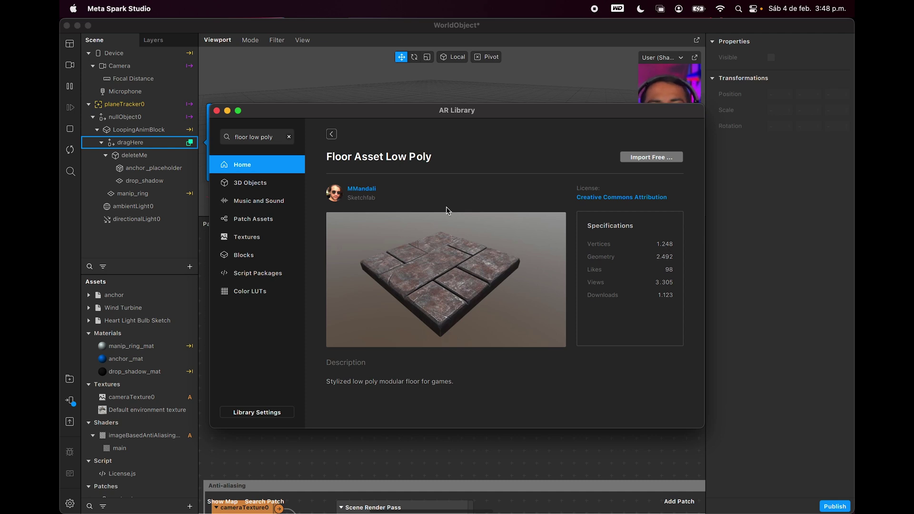
click(331, 135)
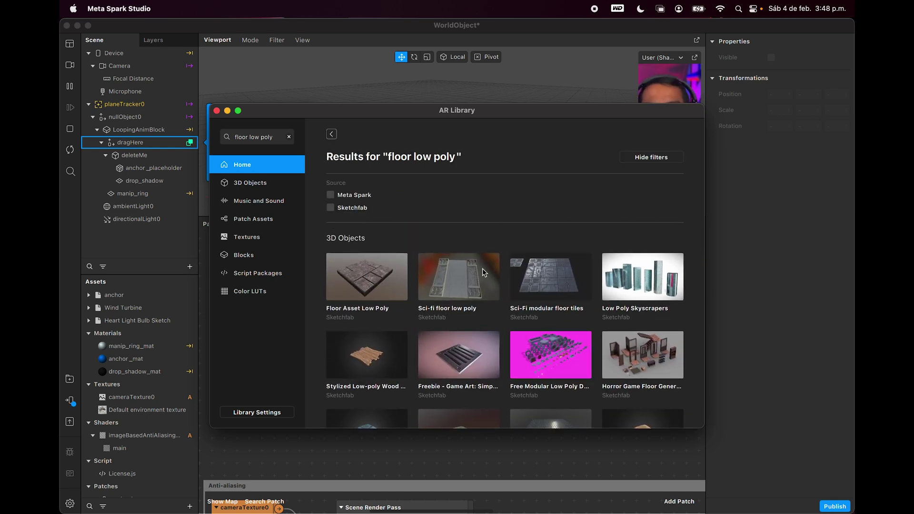
Import the free Stylized Low-poly Wood Floor model from the floor results and close the AR Library
scroll(476, 276, down, 2)
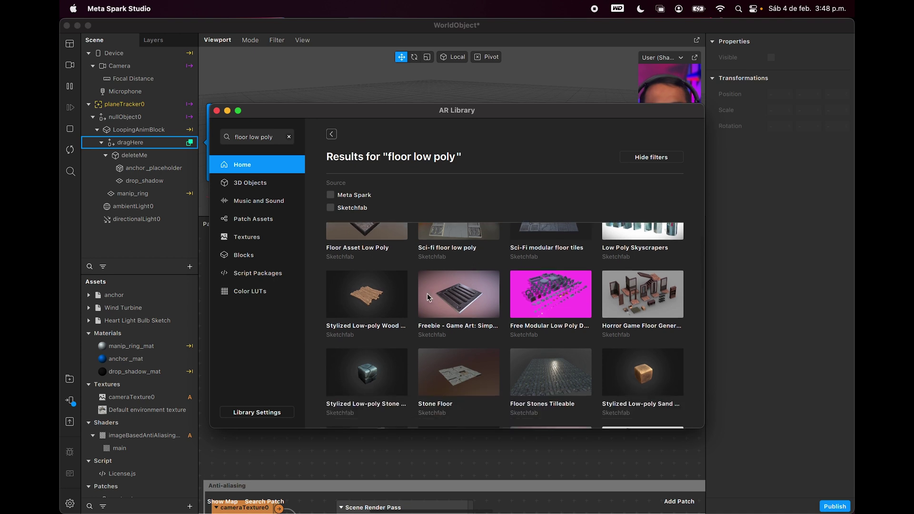
click(364, 297)
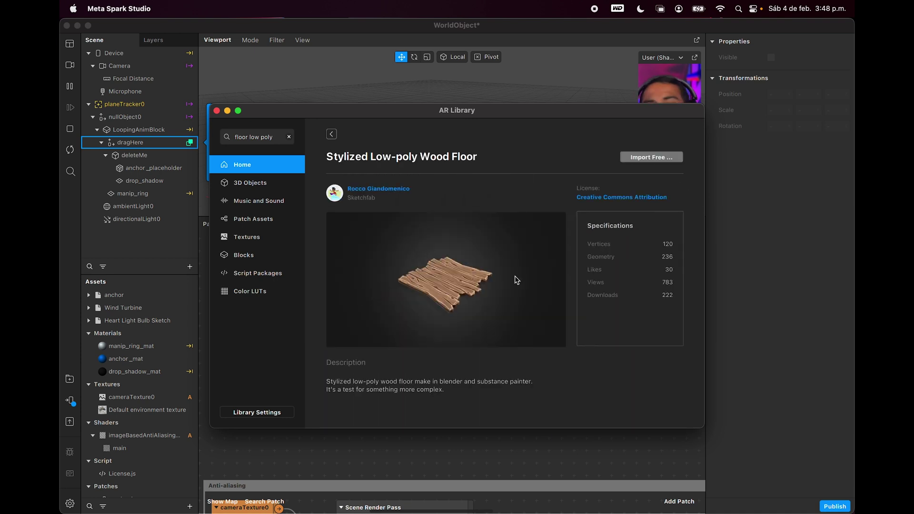
click(652, 161)
click(647, 164)
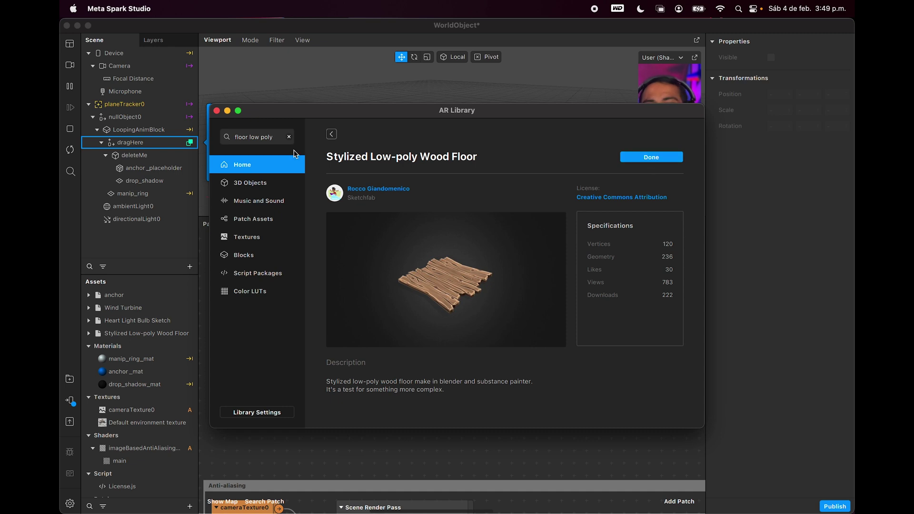
click(216, 111)
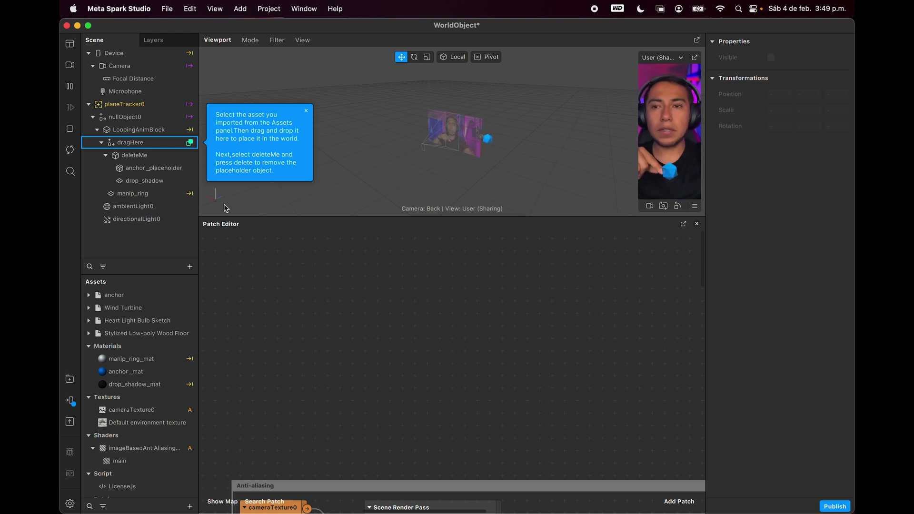
Turn off spinning on the LoopingAnimBlock
click(139, 130)
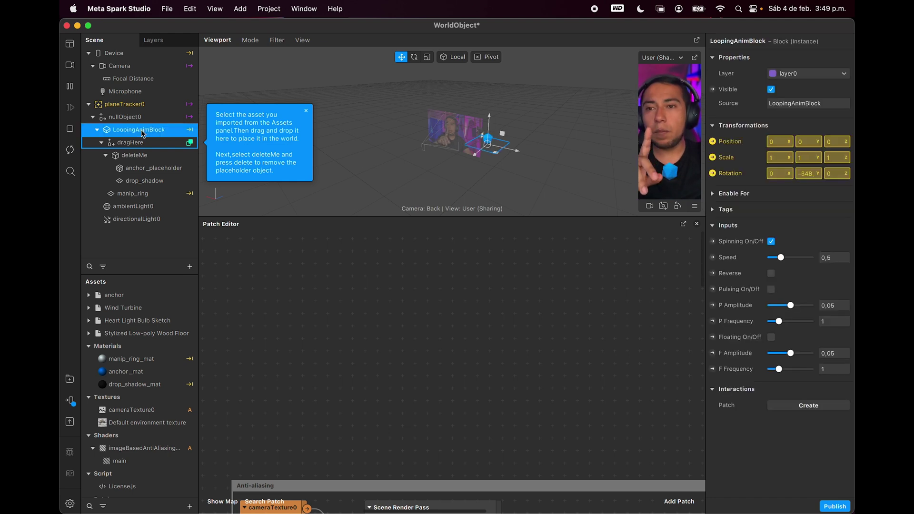
click(772, 243)
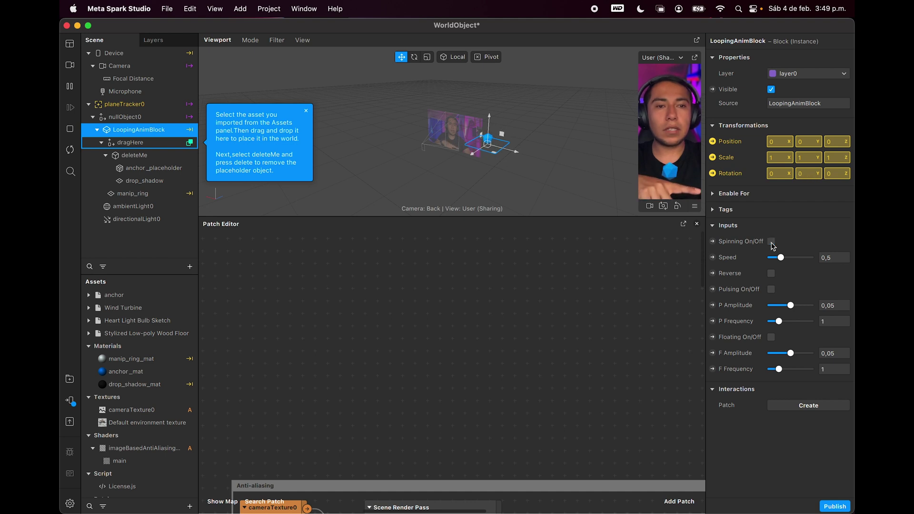
Add the Wind Turbine asset to the scene as a child of dragHere and collapse the deleteMe object
click(147, 156)
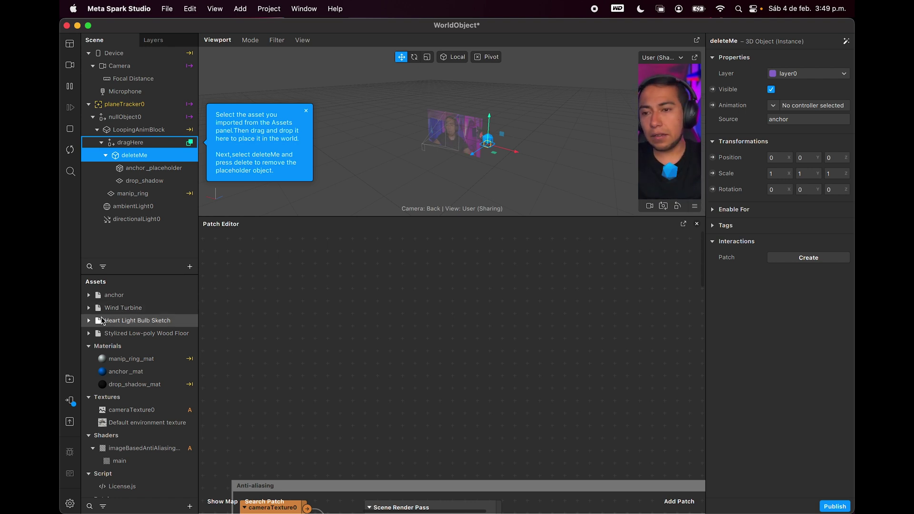
click(120, 308)
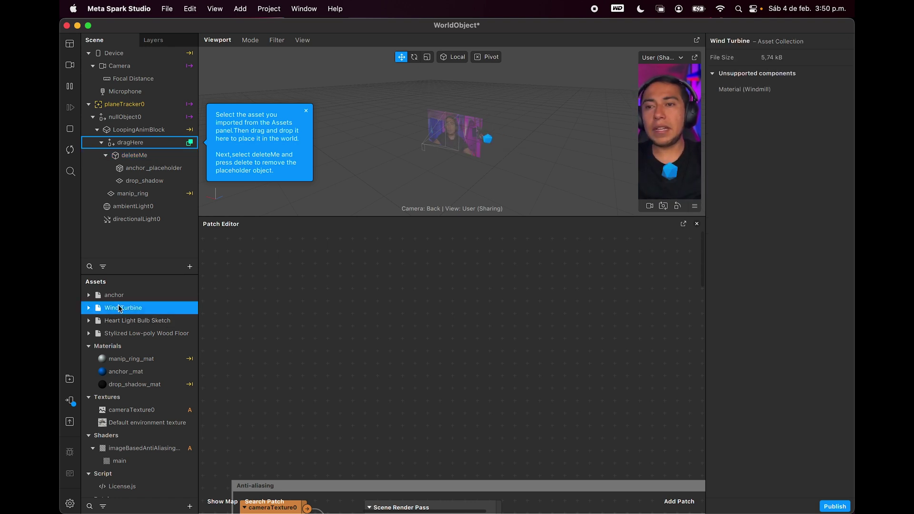
drag(119, 309, 143, 149)
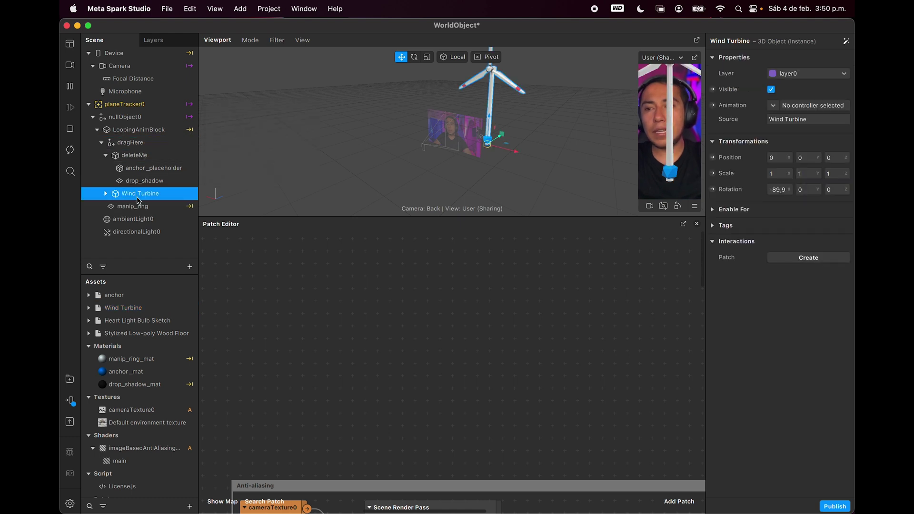
click(106, 155)
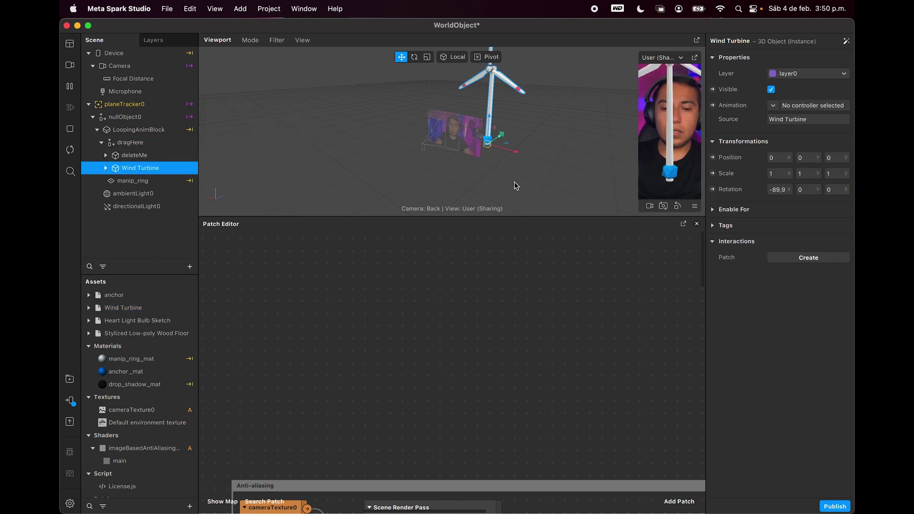
Scale the Wind Turbine down uniformly to about 0.37
key(f)
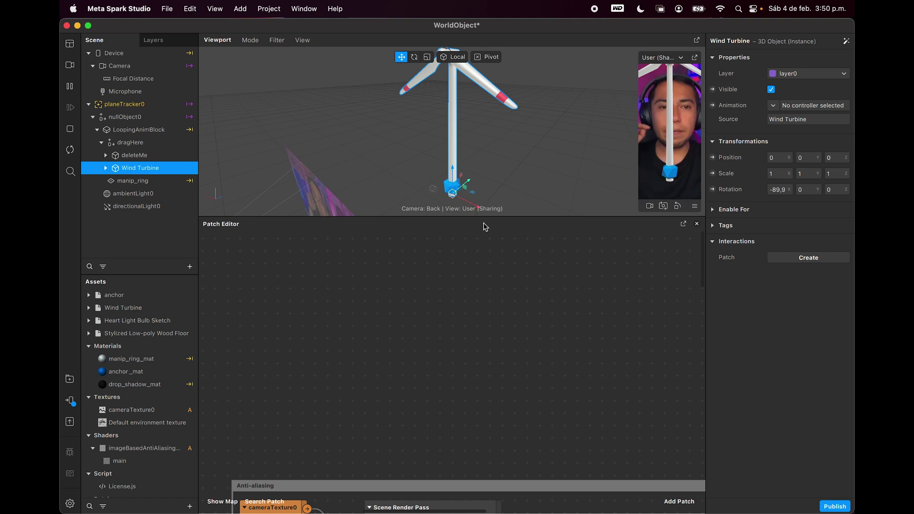
click(427, 56)
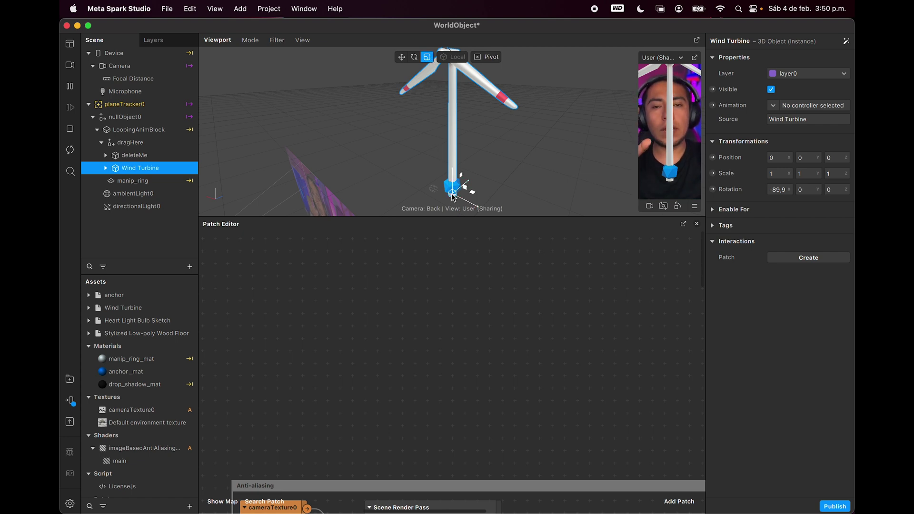
drag(452, 197, 445, 198)
drag(435, 194, 415, 196)
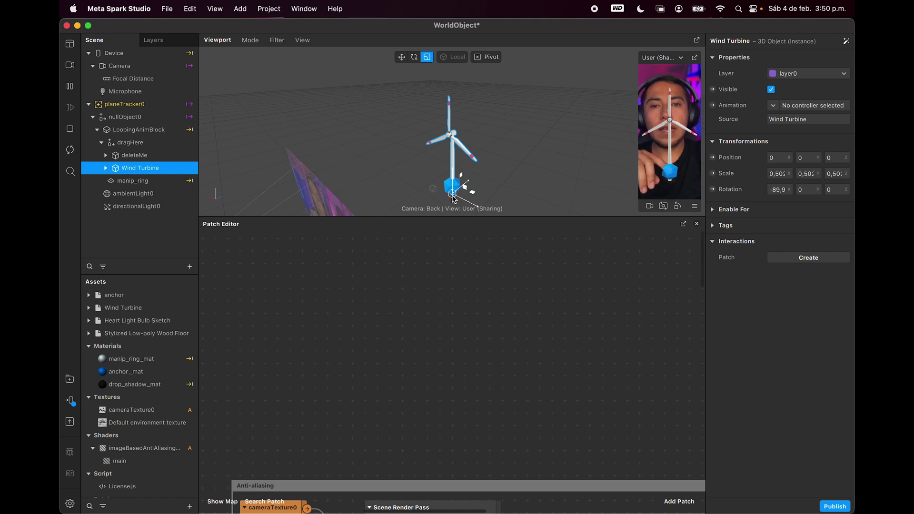
drag(453, 196, 476, 199)
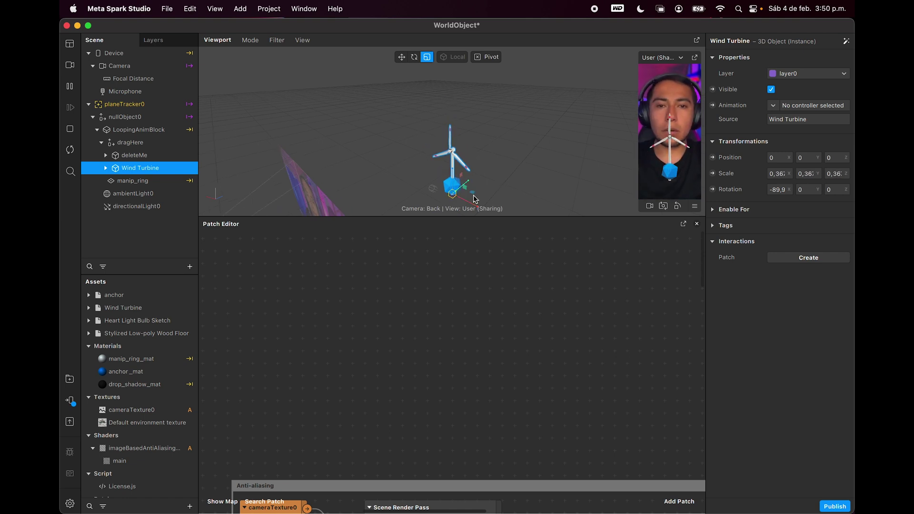
Raise the Wind Turbine slightly above the ground, to a Y position of about 0.011
scroll(473, 198, up, 5)
scroll(472, 180, down, 3)
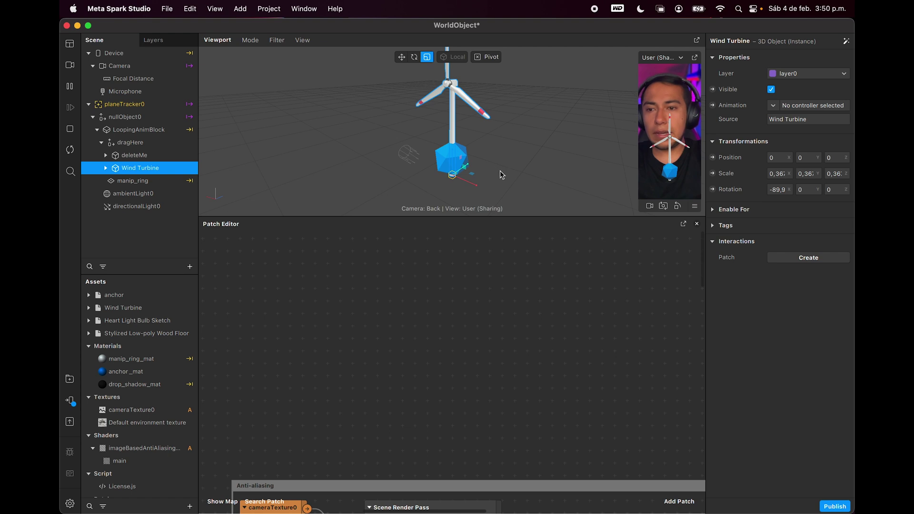
drag(500, 174, 439, 115)
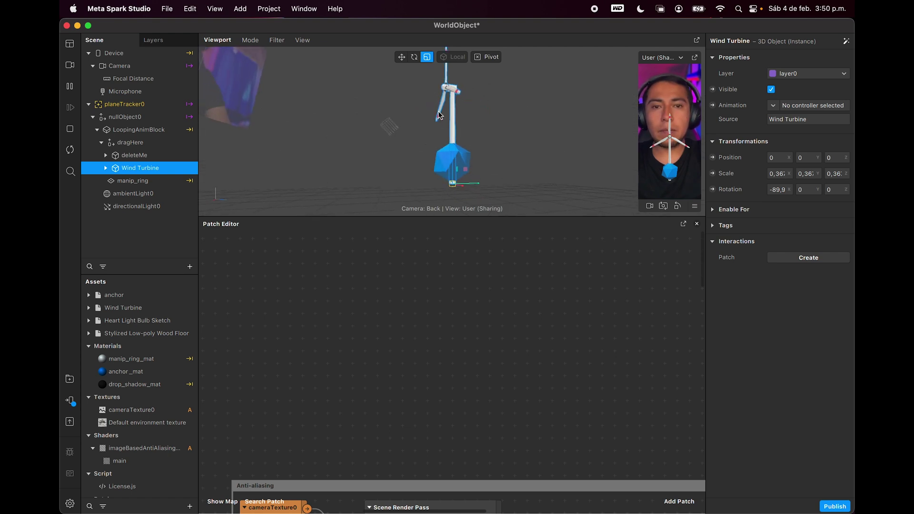
click(402, 58)
drag(452, 165, 454, 163)
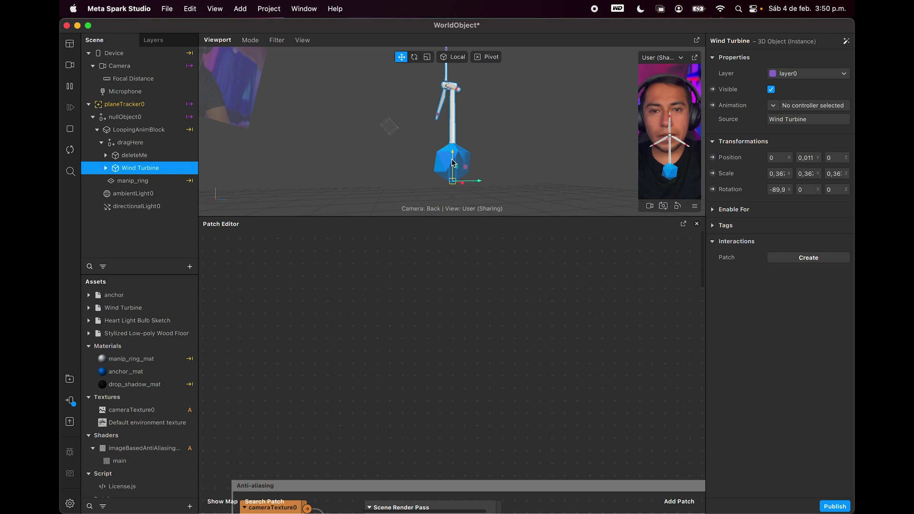
Delete the deleteMe placeholder object from dragHere
drag(503, 202, 491, 159)
drag(438, 152, 482, 197)
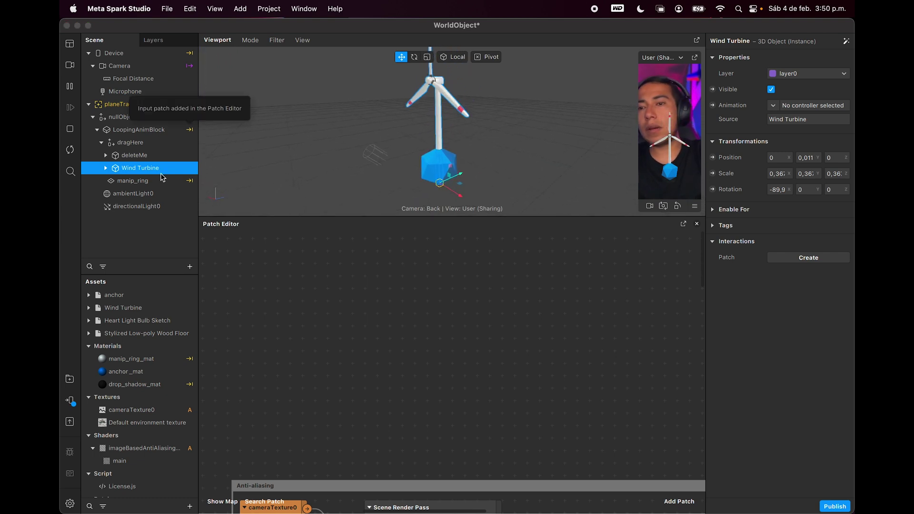
click(144, 158)
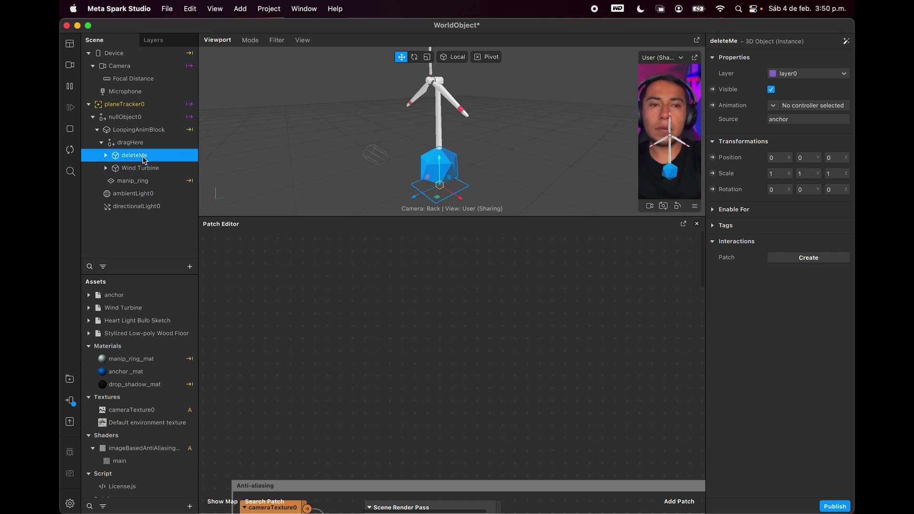
key(Delete)
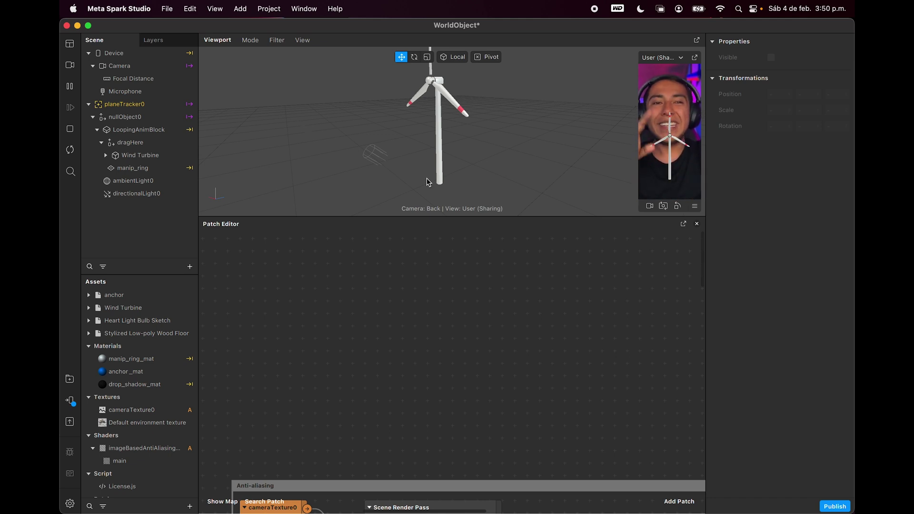
Hide the Patch Editor to enlarge the viewport, and show it again
click(70, 45)
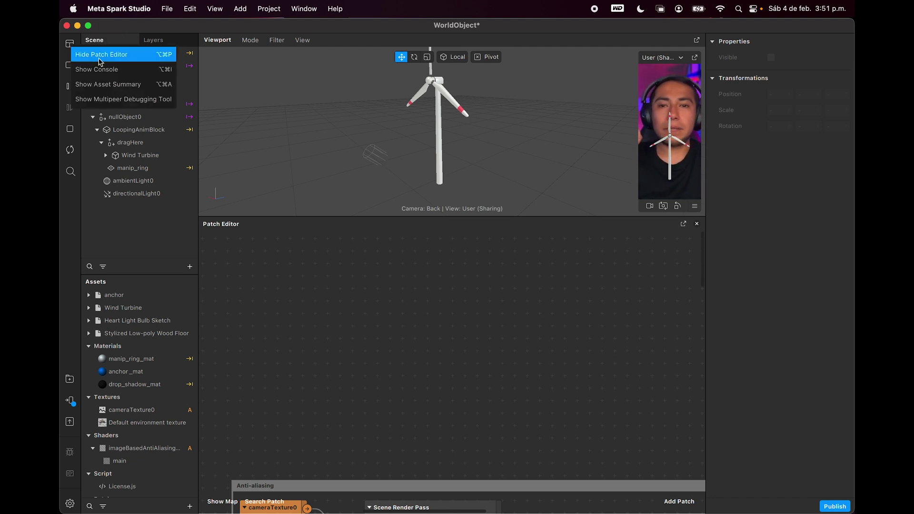
click(140, 57)
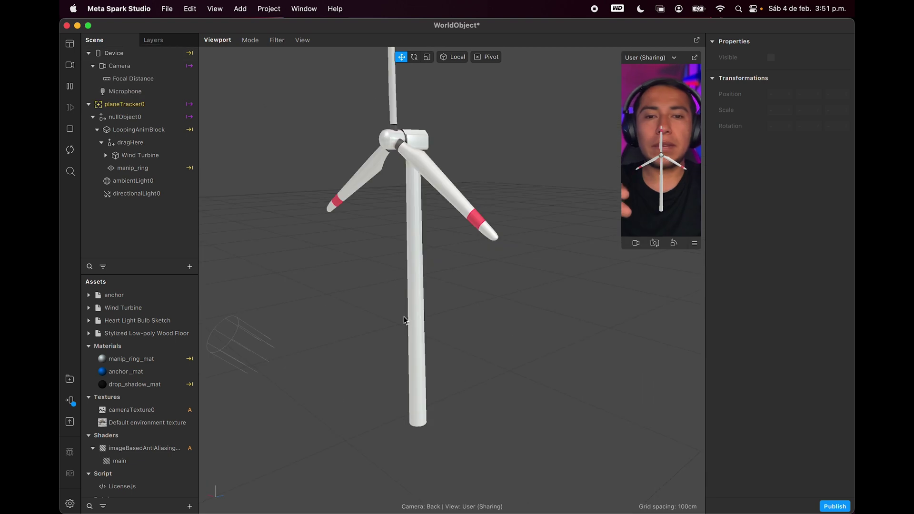
click(70, 44)
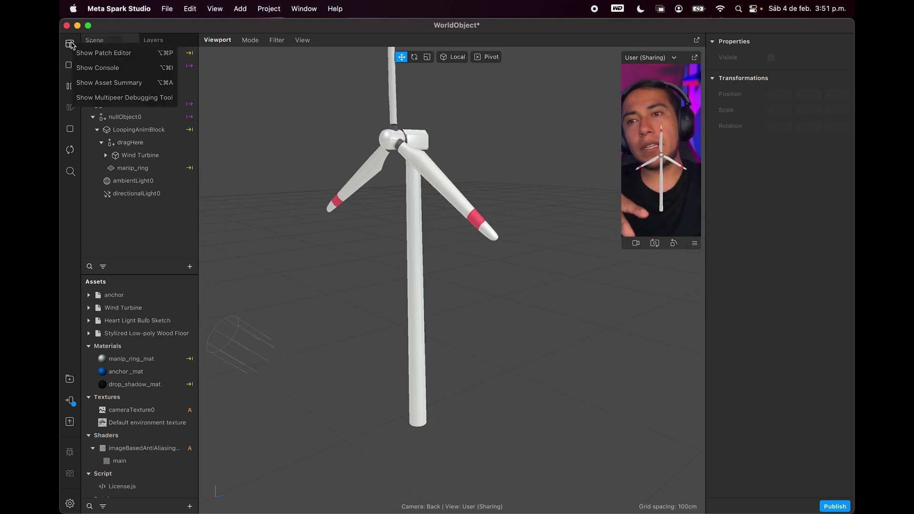
click(114, 64)
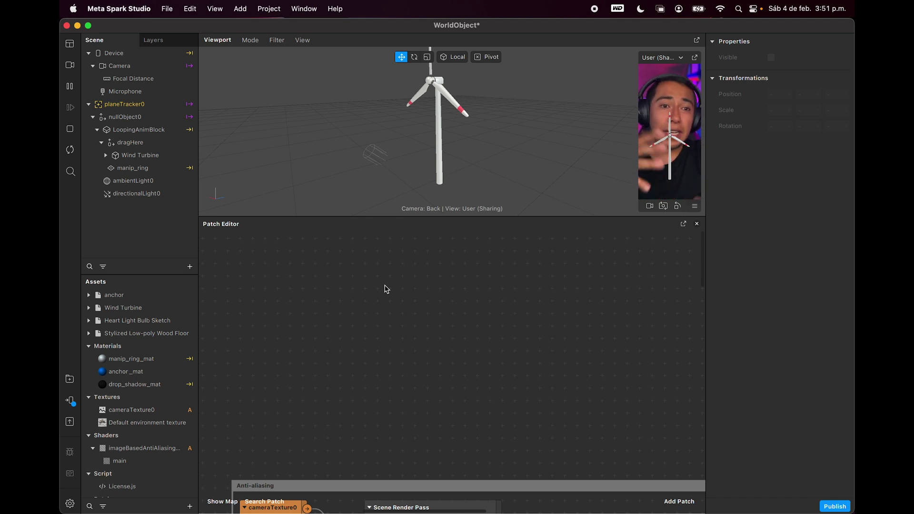
Add the Heart Light Bulb Sketch asset under dragHere and scale it up uniformly to about 13.9
click(127, 323)
mouse_move(127, 324)
mouse_down()
mouse_move(135, 125)
mouse_move(143, 144)
mouse_up()
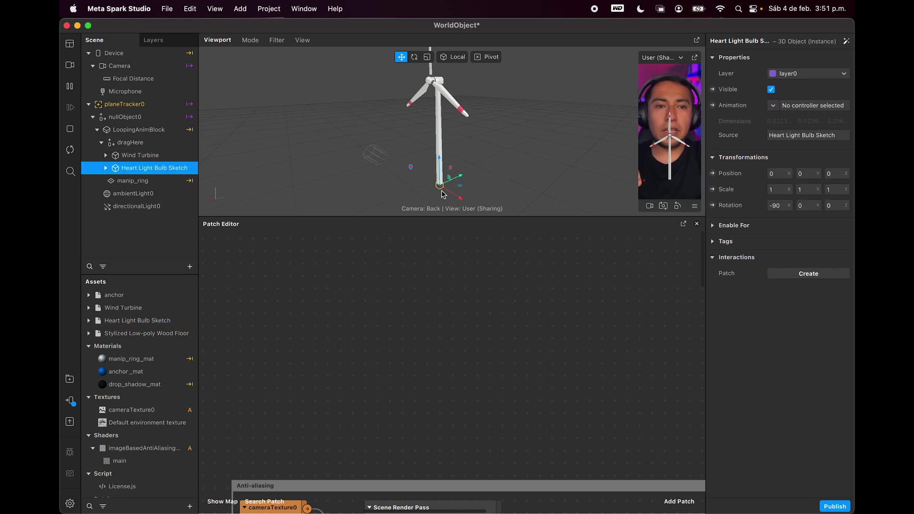
click(427, 57)
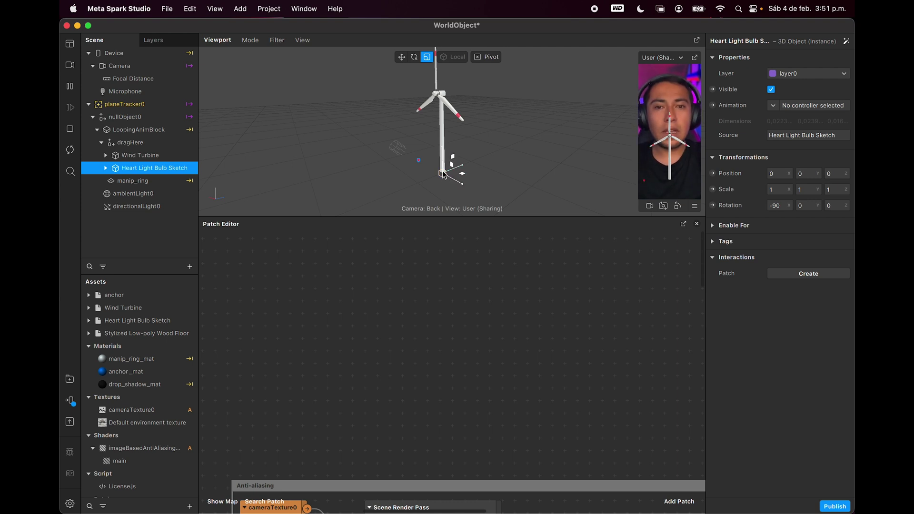
drag(443, 174, 704, 201)
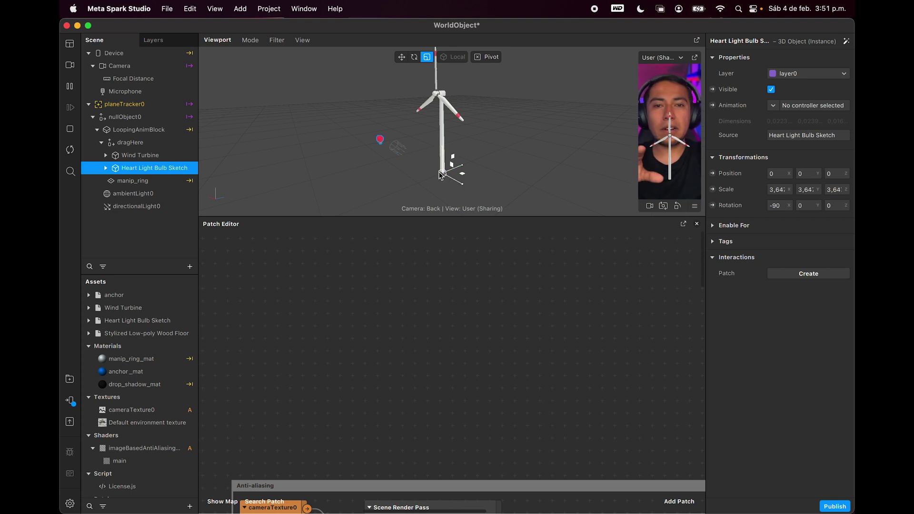
drag(456, 177, 357, 183)
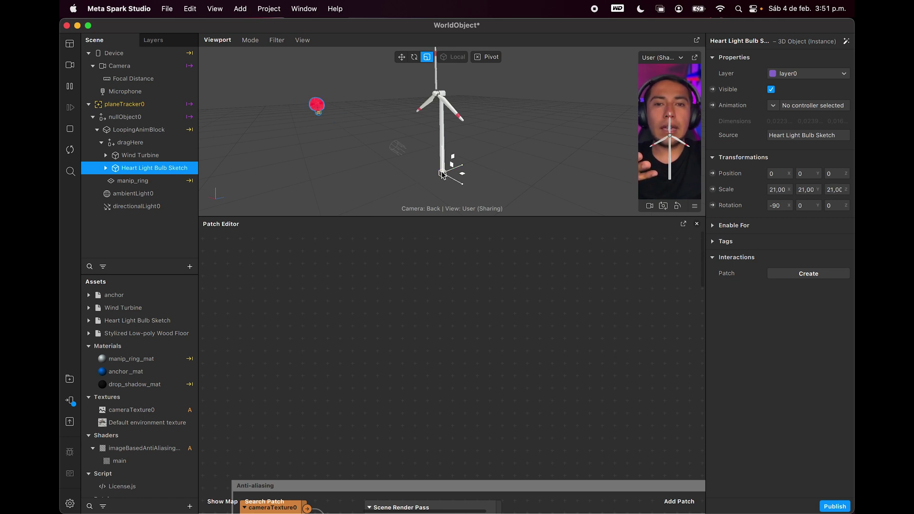
drag(442, 175, 355, 181)
Move the Heart Light Bulb Sketch along the X axis to about 3.6
click(401, 57)
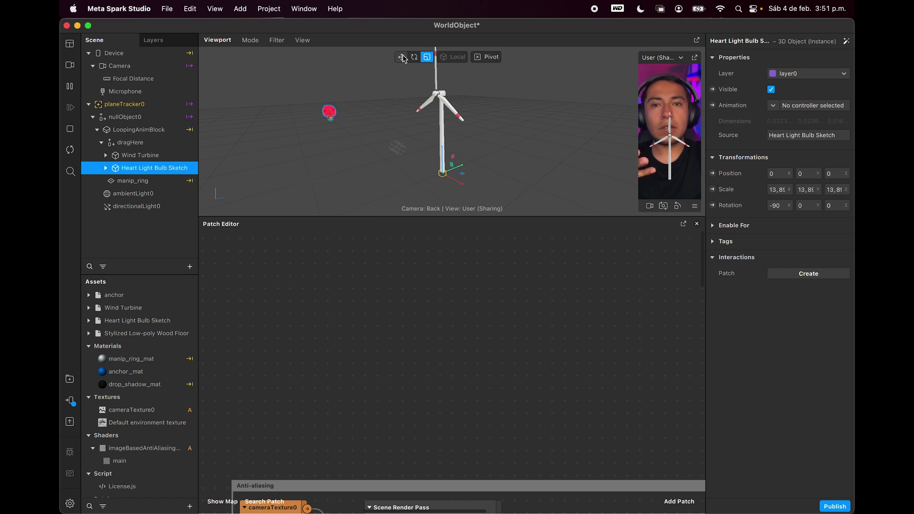
drag(462, 186, 612, 226)
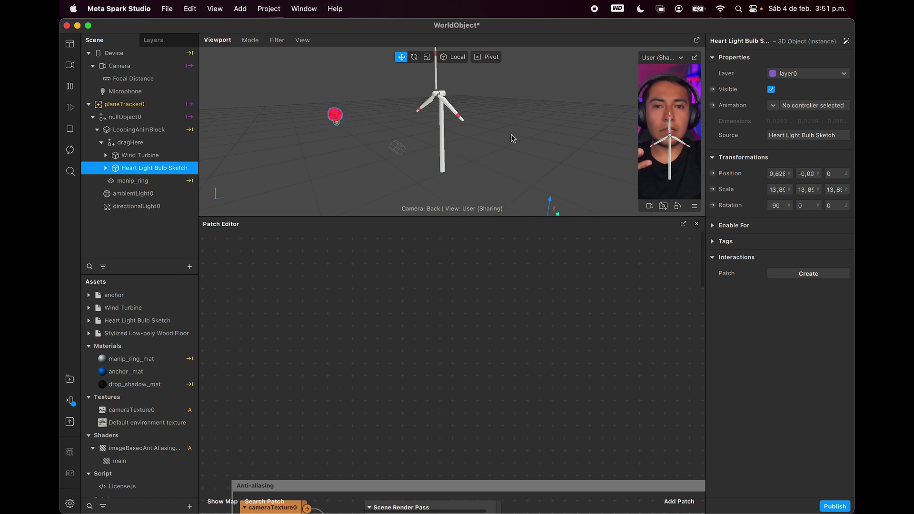
scroll(512, 138, down, 5)
drag(503, 172, 633, 200)
scroll(549, 181, down, 3)
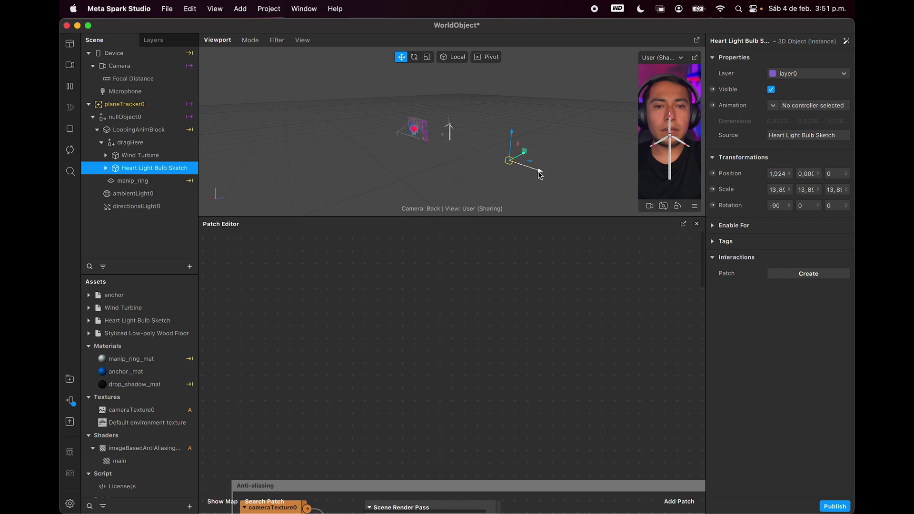
drag(539, 175, 675, 219)
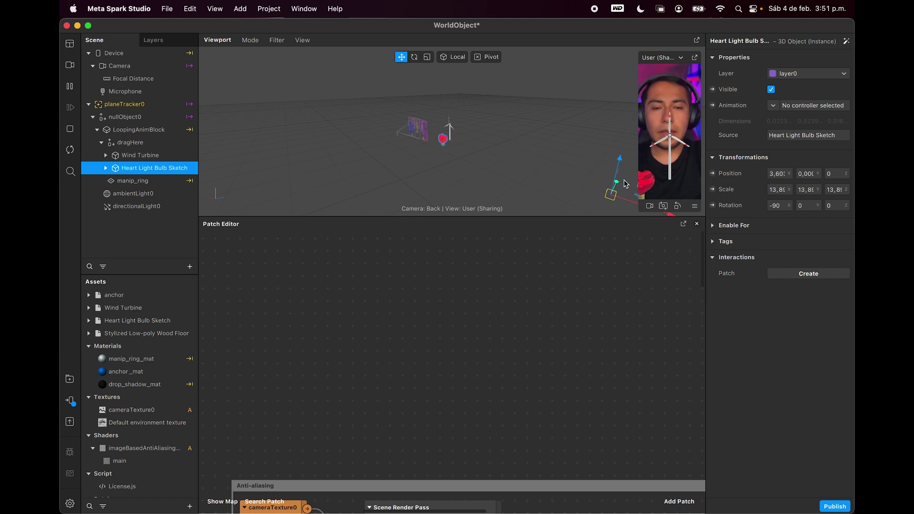
Adjust the Heart Light Bulb Sketch position beside the turbine to about X 4.25 and Z -0.71
drag(625, 183, 476, 184)
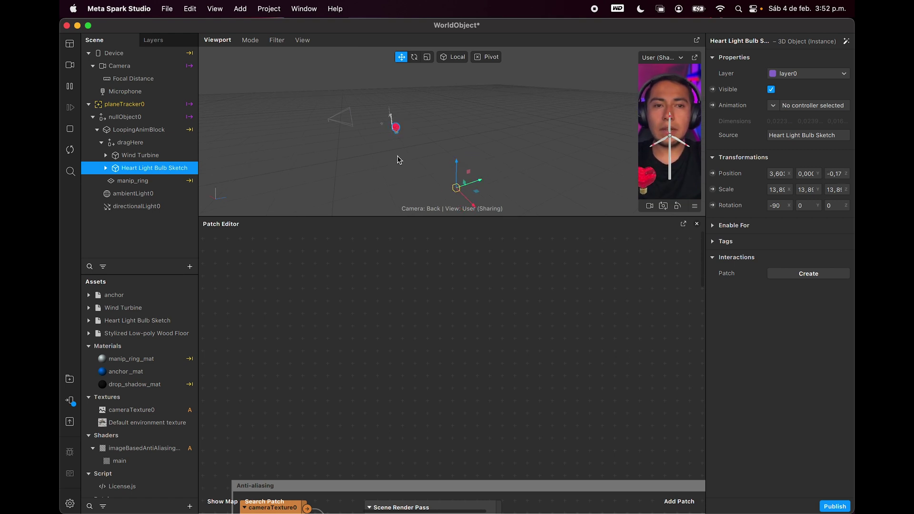
drag(399, 160, 631, 152)
drag(571, 166, 478, 148)
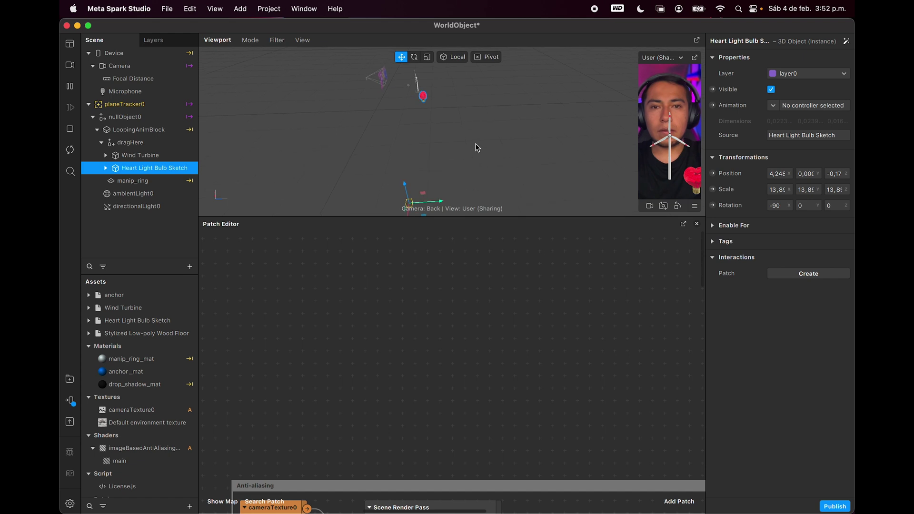
drag(434, 204, 469, 196)
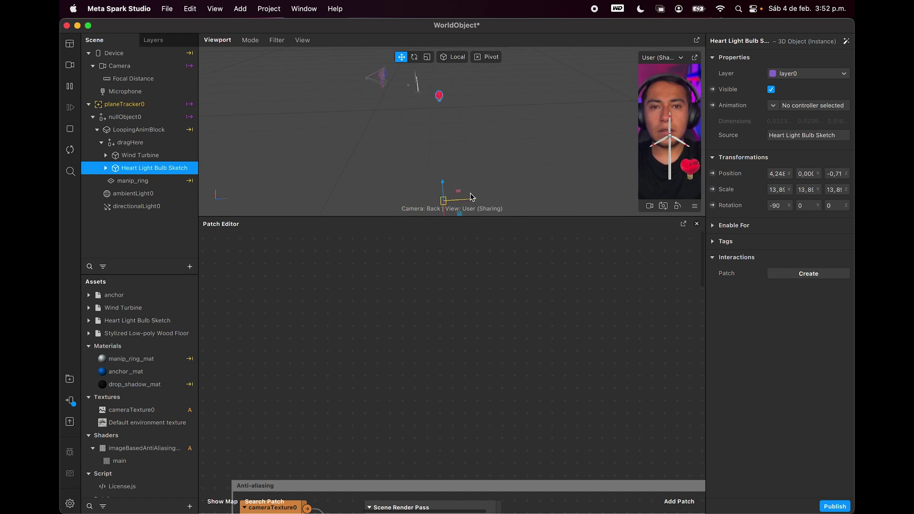
Move the Heart Light Bulb Sketch to about Z -0.07 and raise it to about Y 0.2 beside the turbine
drag(409, 148, 532, 137)
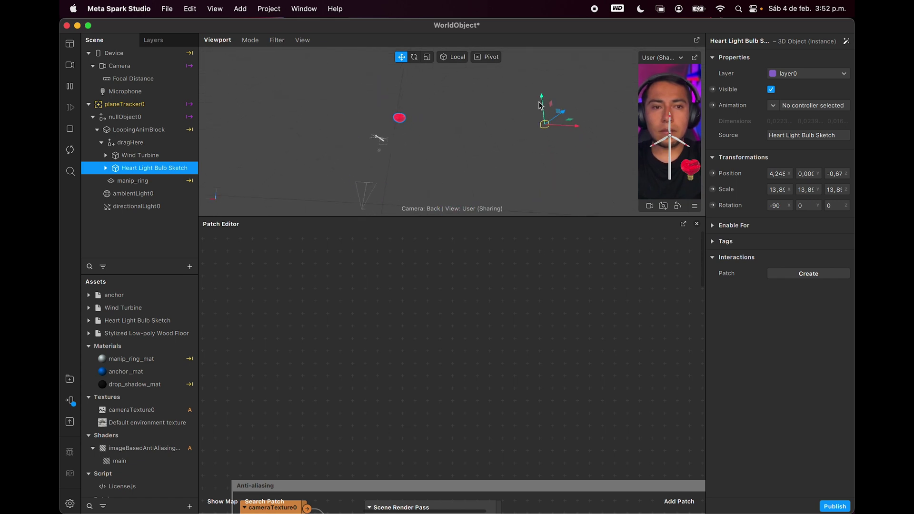
drag(542, 98, 543, 122)
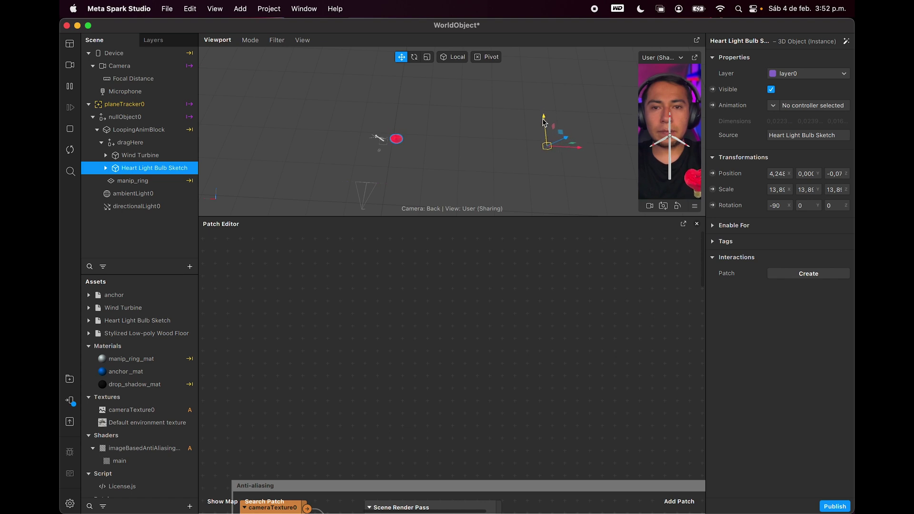
middle_drag(372, 186, 454, 119)
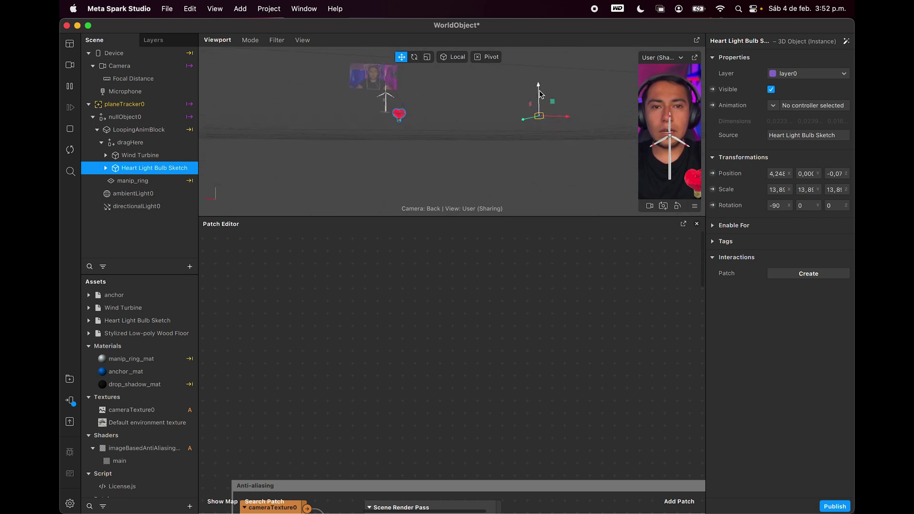
drag(540, 91, 540, 84)
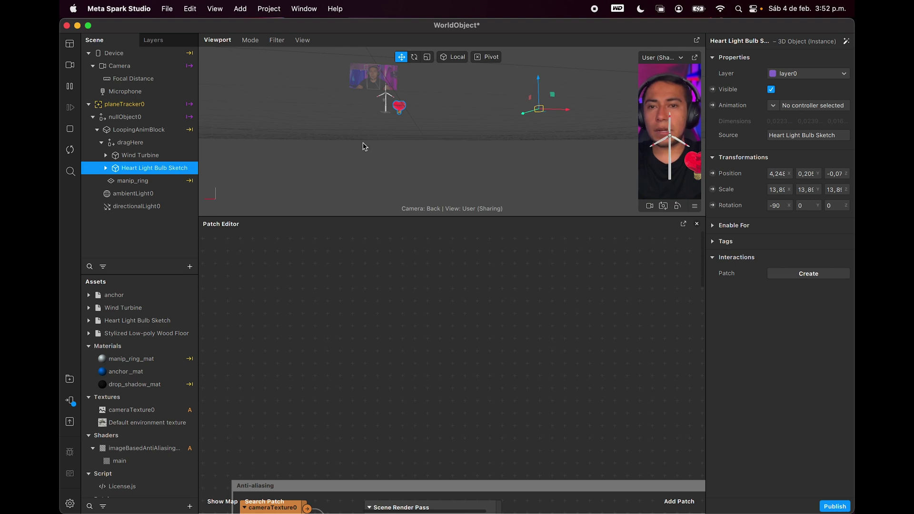
right_drag(363, 142, 373, 153)
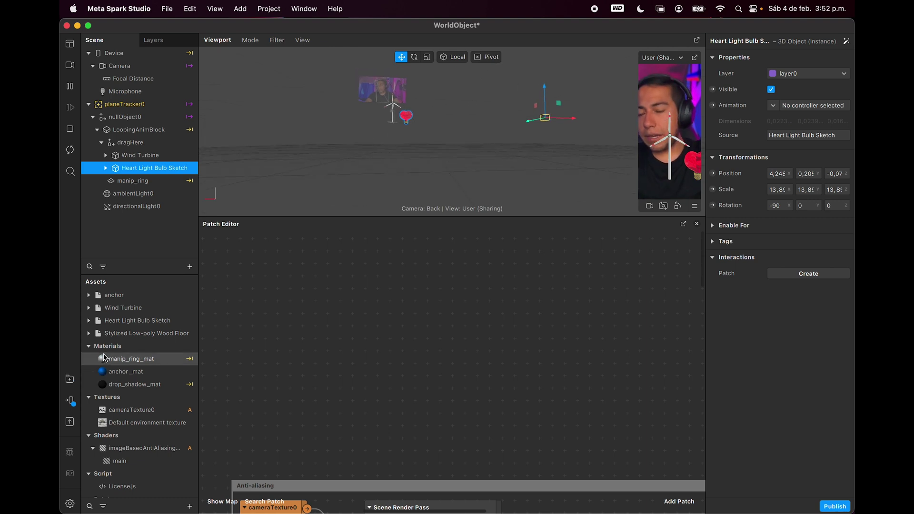
Add the Stylized Low-poly Wood Floor asset under dragHere, raise it along Y, and scale it down uniformly to about 0.34
click(131, 335)
drag(131, 337, 144, 145)
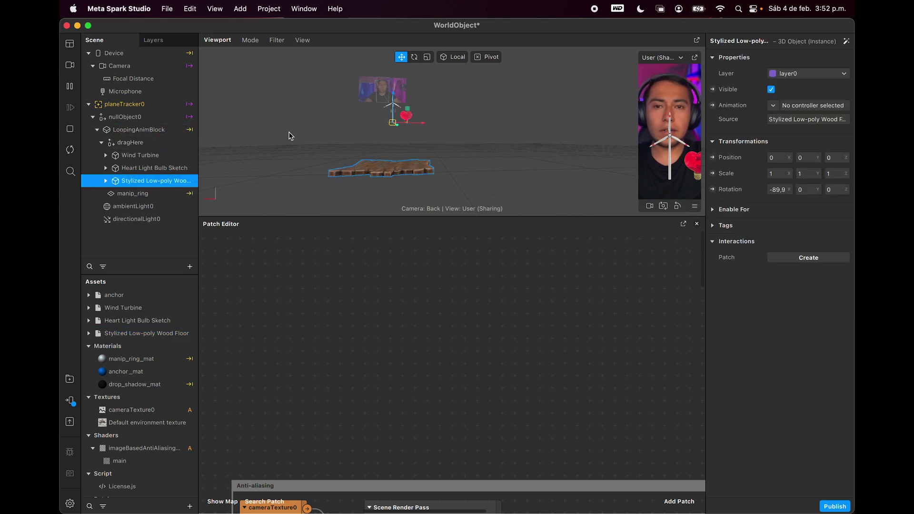
drag(504, 120, 421, 54)
click(426, 57)
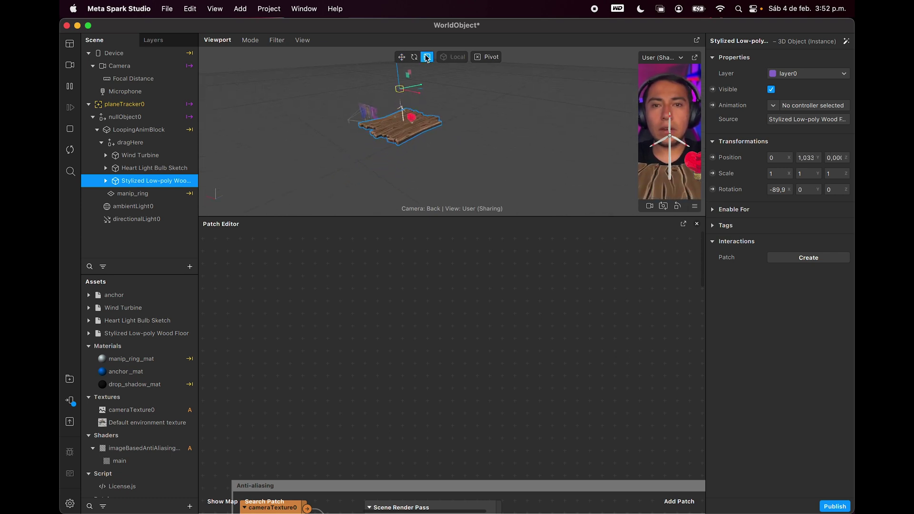
drag(400, 88, 417, 111)
Shift the wood floor along X to about 0.168 so it sits beneath the turbine and heart bulb
click(401, 57)
scroll(392, 109, up, 10)
drag(455, 80, 483, 81)
alt+drag(518, 115, 532, 145)
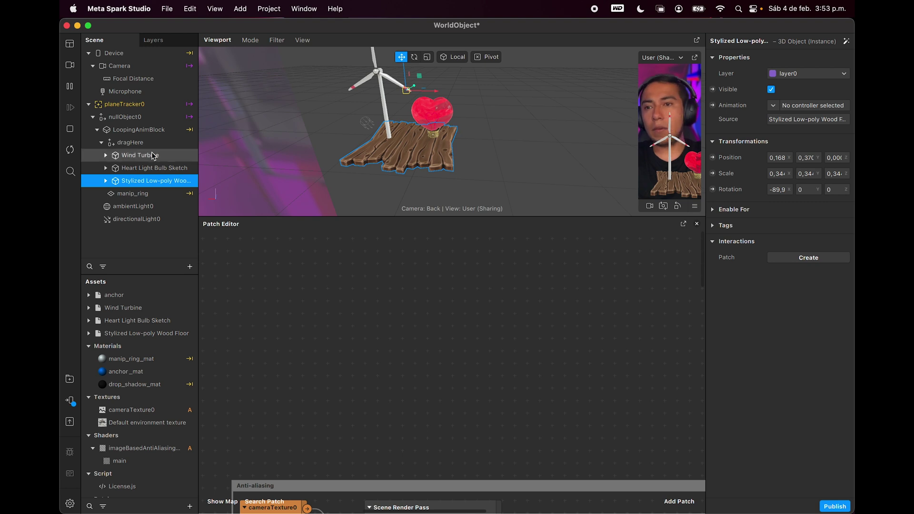
Select the wind turbine, heart light bulb and wood floor together and shift them back along the X axis
click(140, 156)
shift+click(143, 168)
shift+click(145, 182)
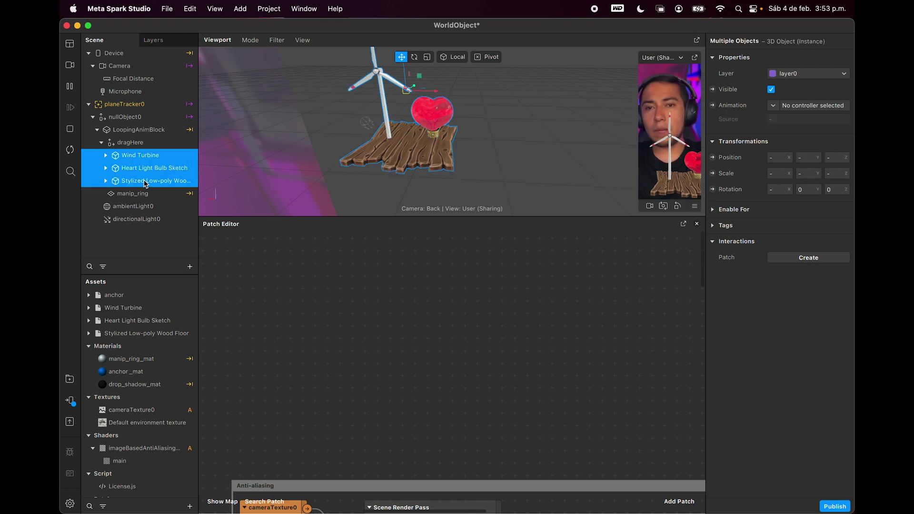
drag(434, 94, 414, 96)
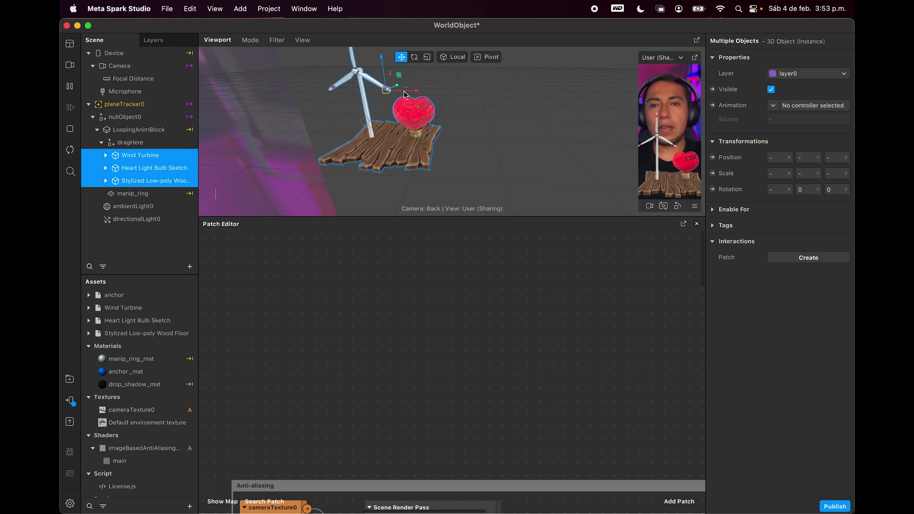
Lower the Stylized Low-poly Wood Floor slightly to about Y 0.365
click(399, 160)
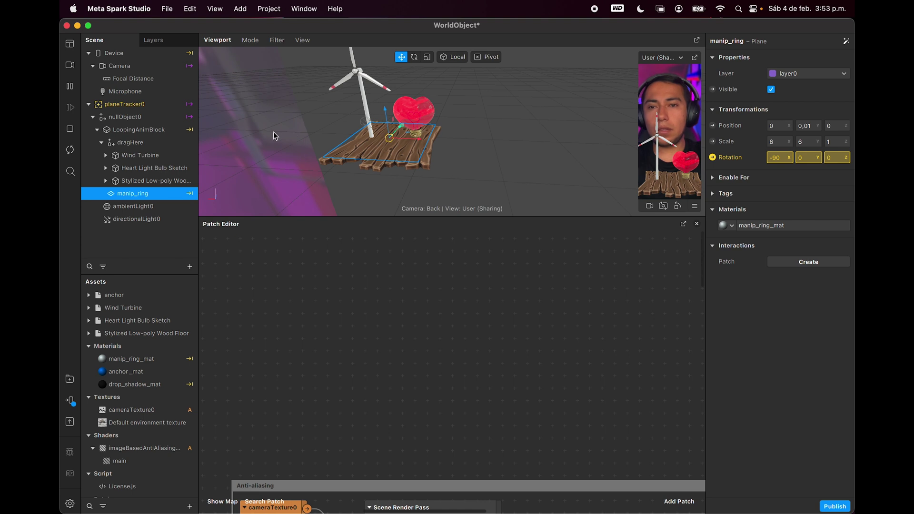
click(158, 182)
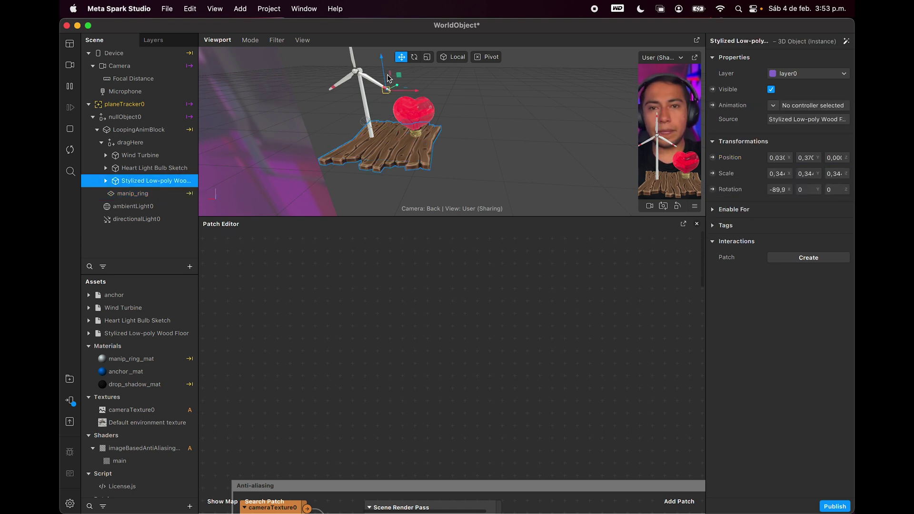
drag(387, 75, 385, 73)
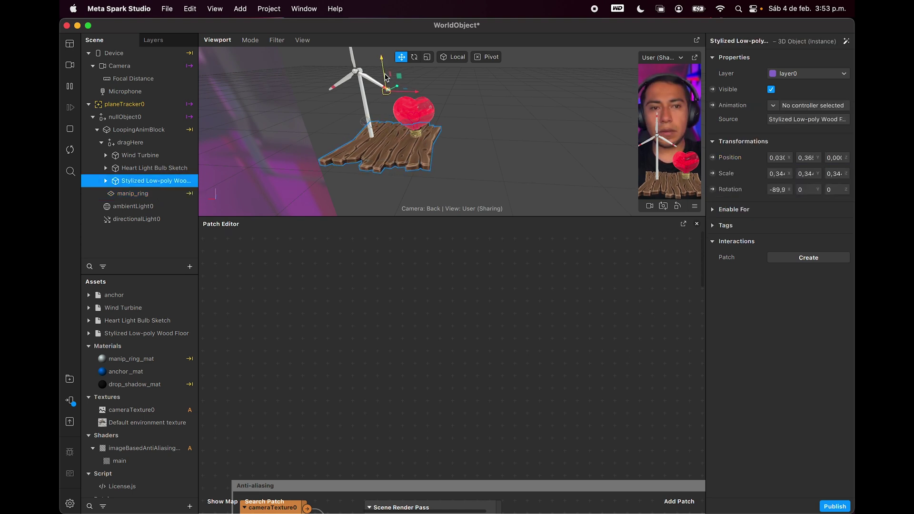
scroll(386, 125, up, 2)
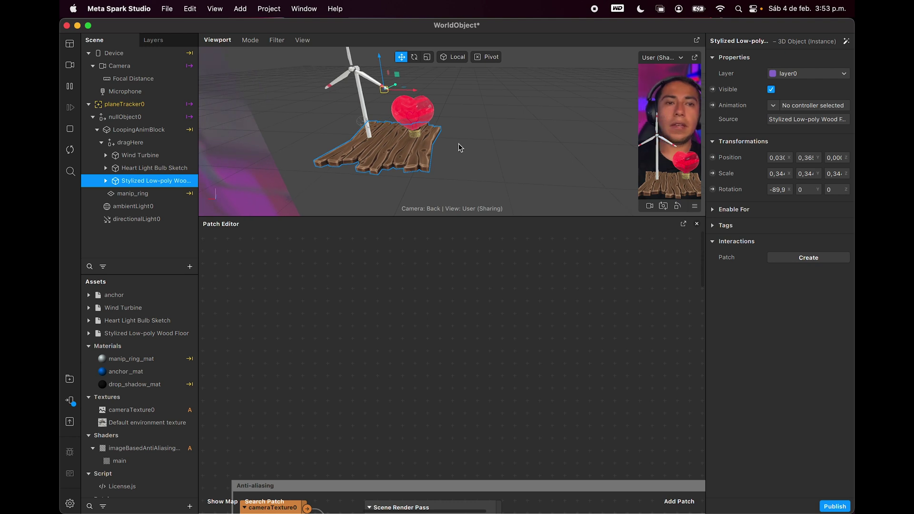
scroll(460, 148, down, 3)
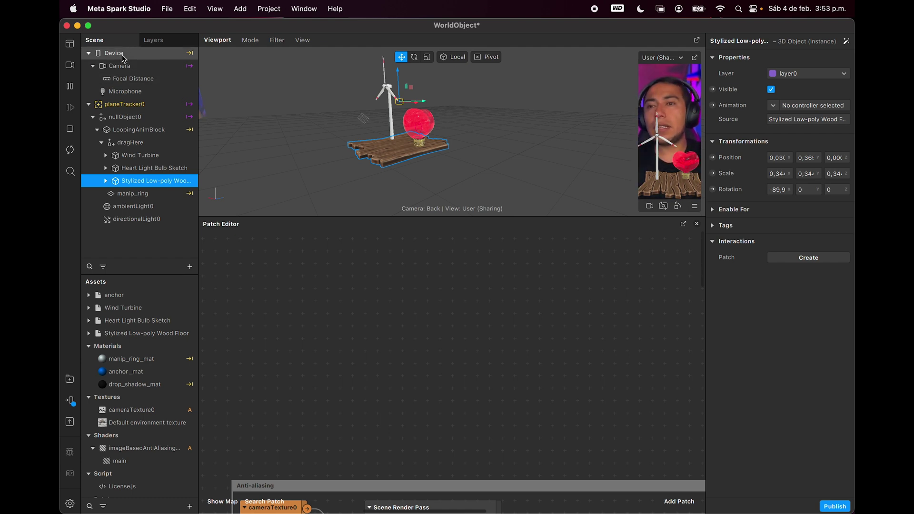
Create a Microphone patch in the Patch Editor and place an Audio Analyzer patch beside it
click(134, 93)
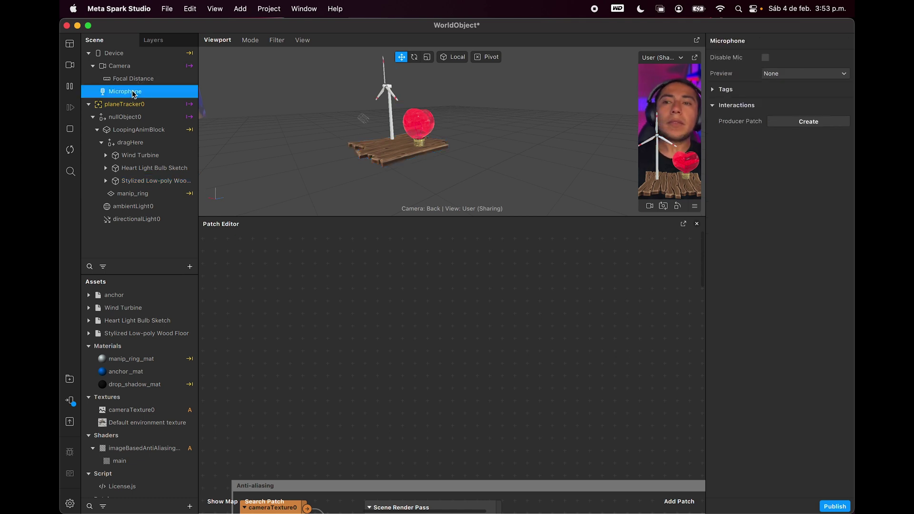
drag(137, 97, 293, 299)
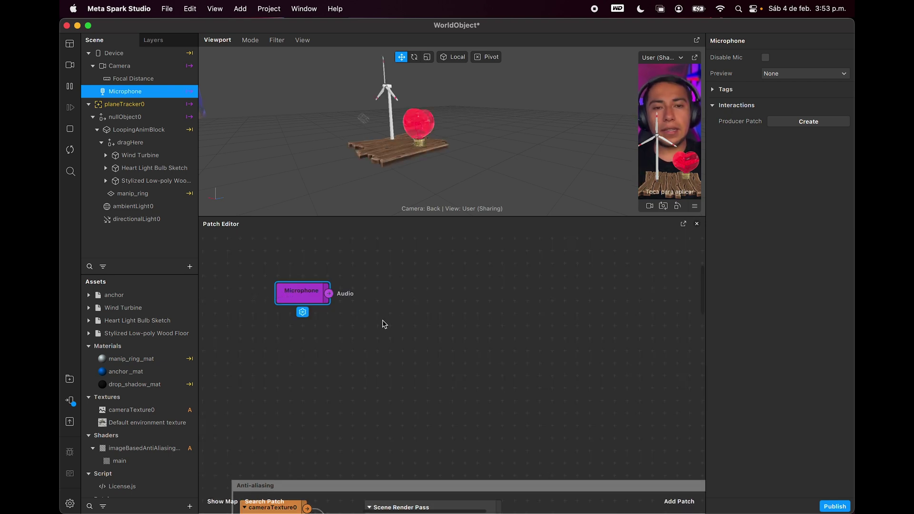
double_click(385, 324)
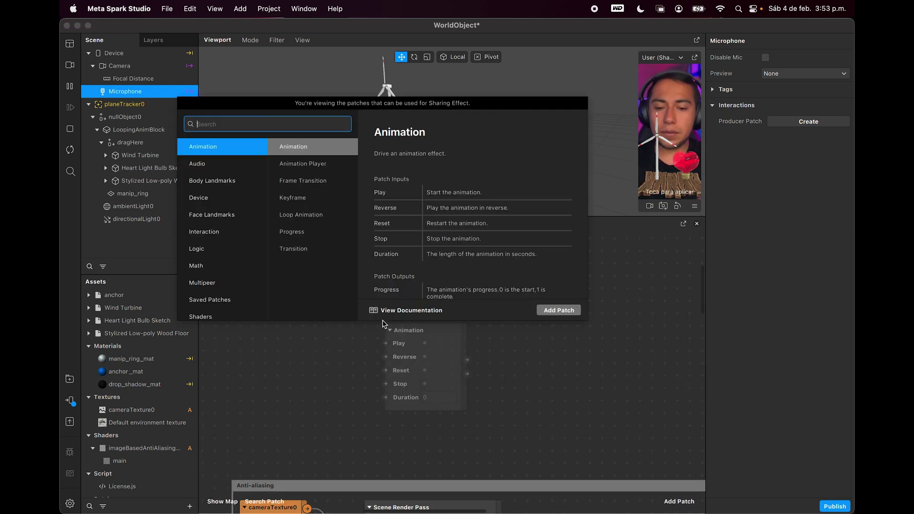
text(aud)
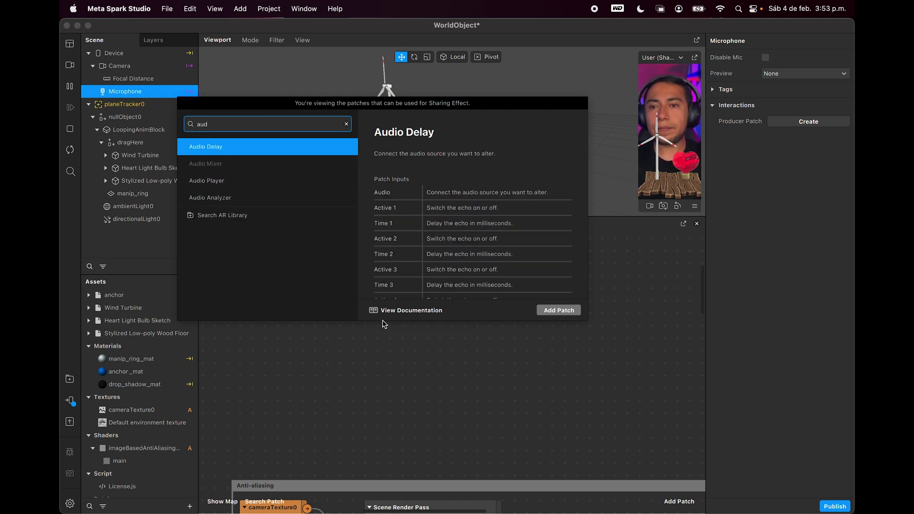
click(300, 199)
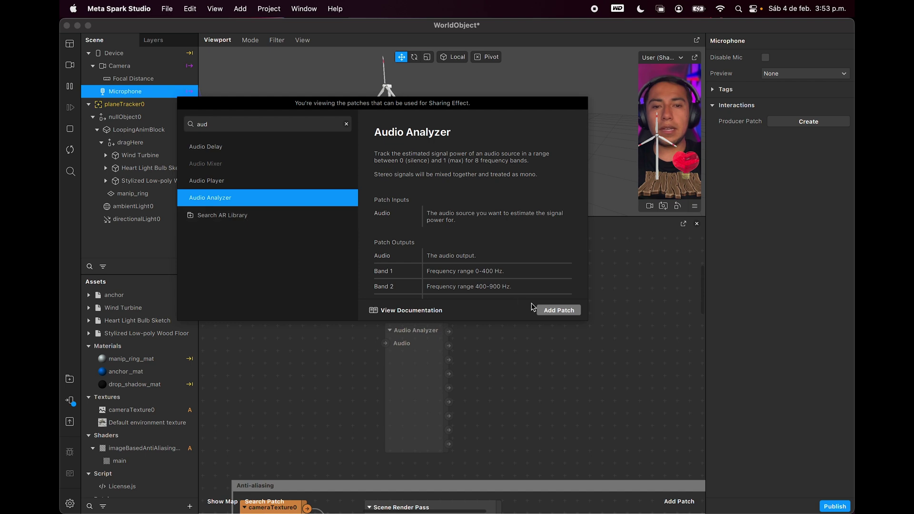
click(558, 309)
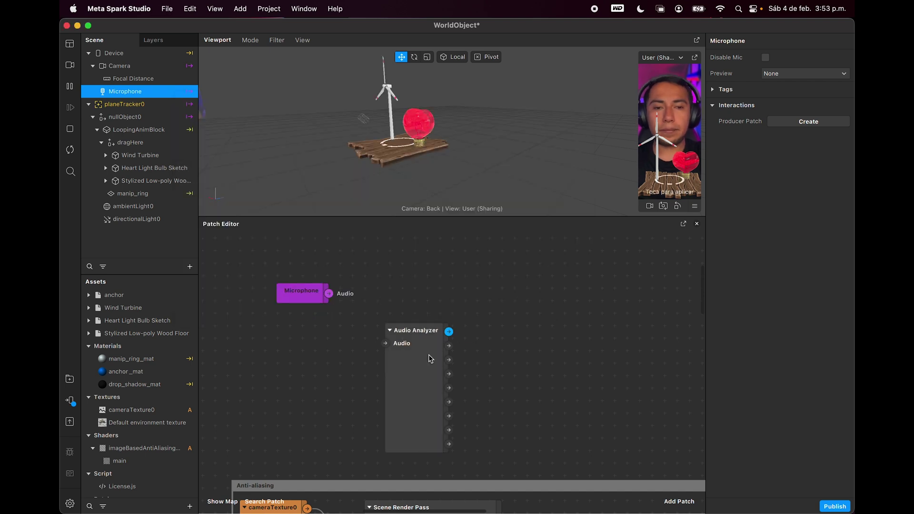
drag(429, 359, 422, 303)
scroll(422, 302, right, 3)
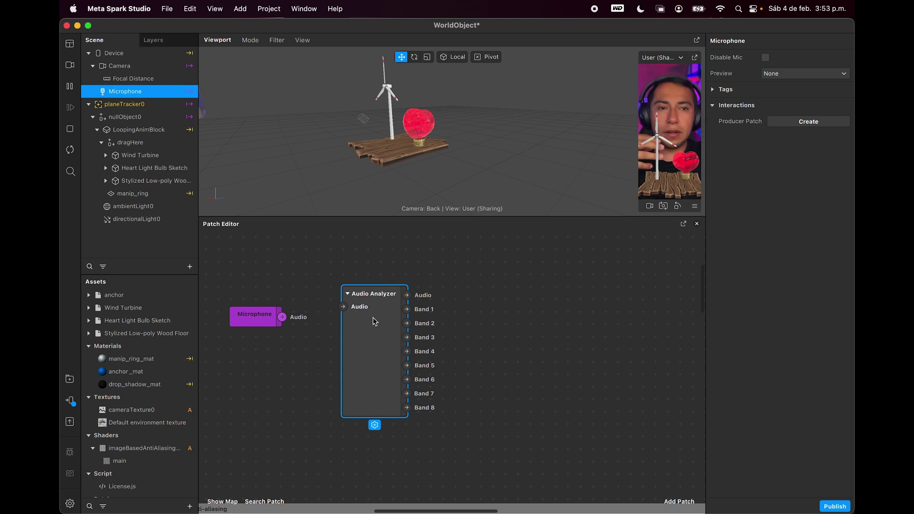
Add a Speaker object under the Camera
click(117, 69)
right_click(125, 67)
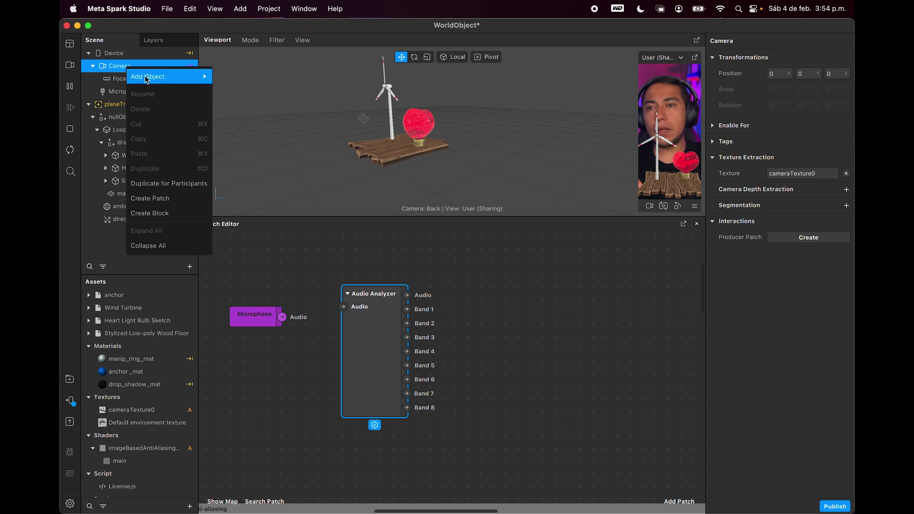
mouse_move(147, 79)
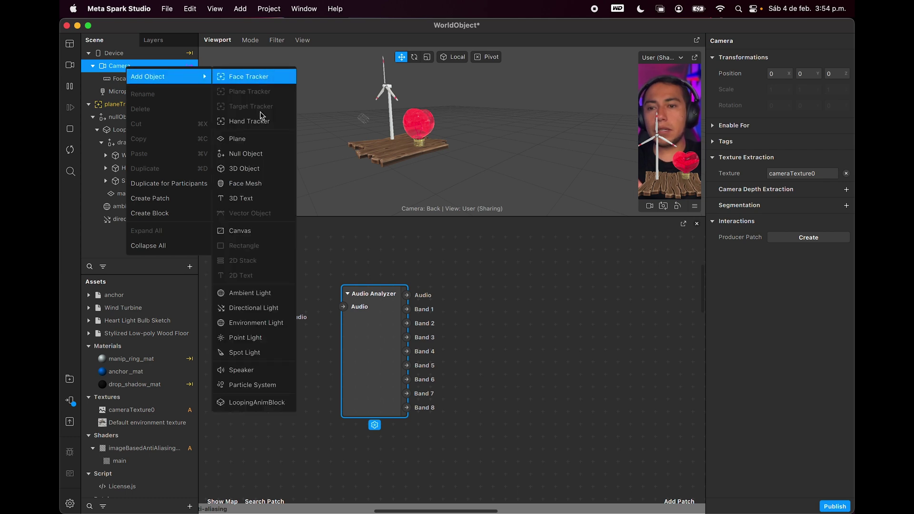
click(256, 369)
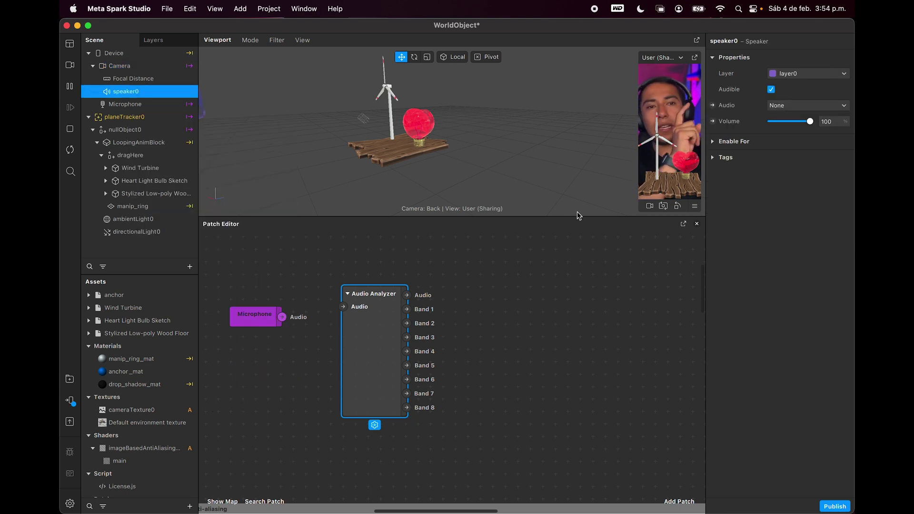
Create an Audio patch for speaker0 and connect the Microphone through the Audio Analyzer to it
click(713, 106)
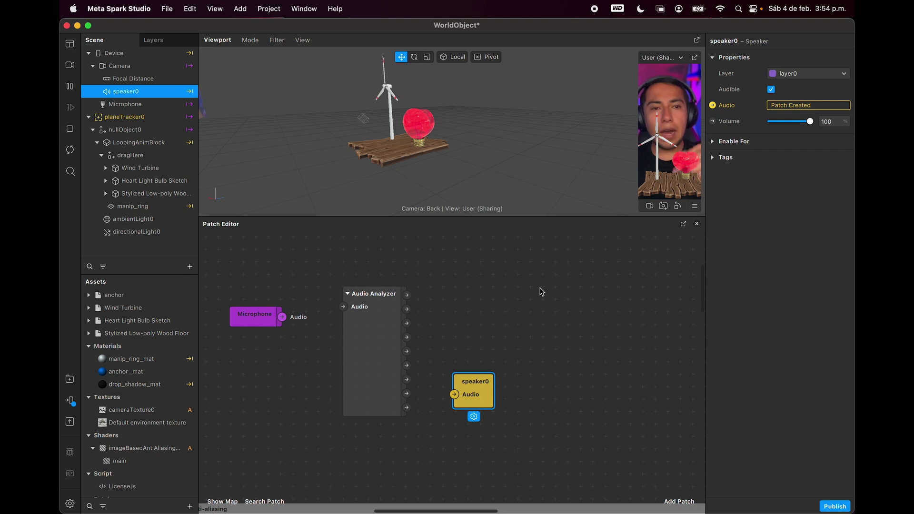
drag(470, 390, 509, 290)
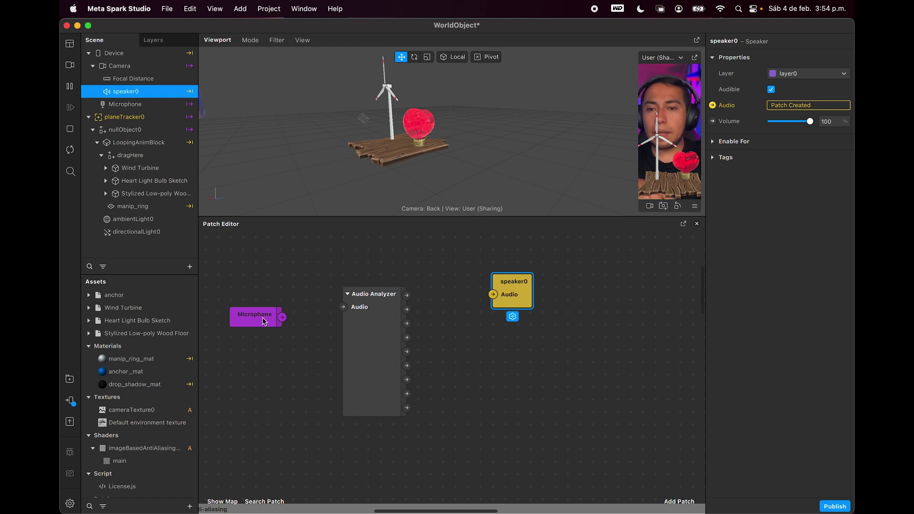
drag(281, 320, 345, 312)
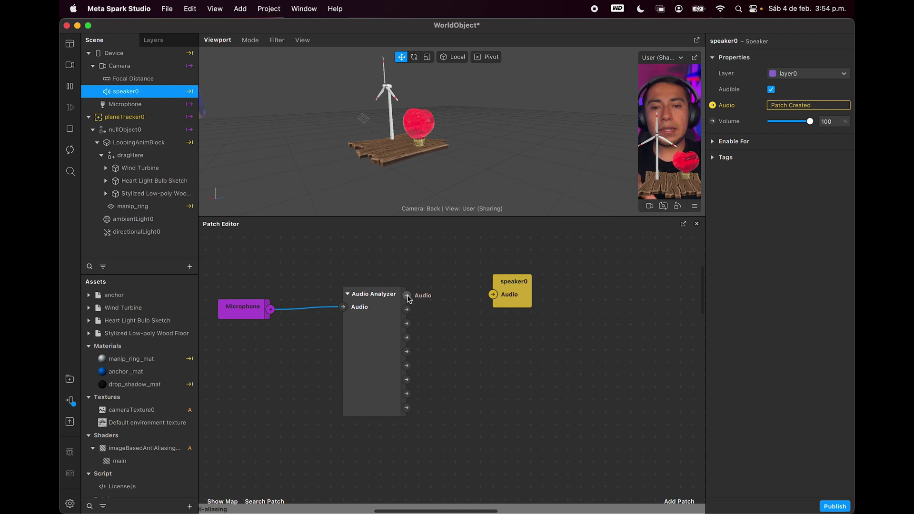
drag(407, 296, 505, 295)
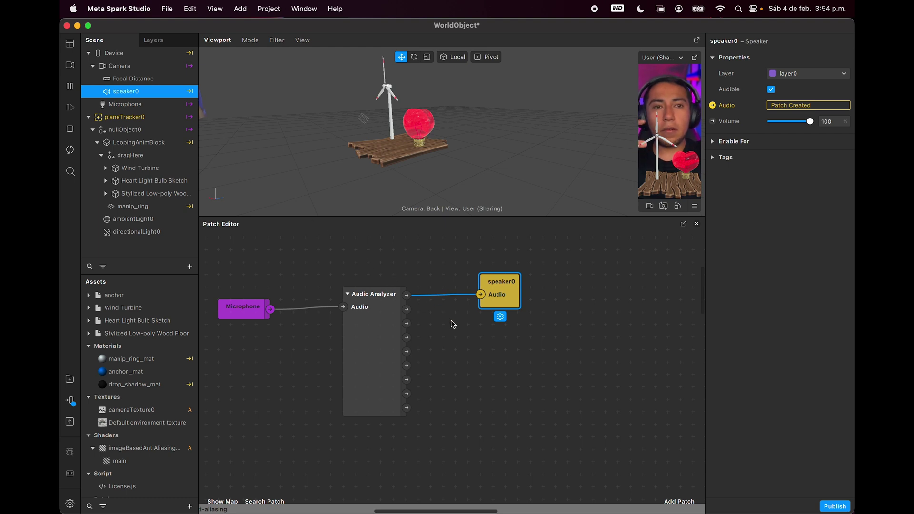
Set the Microphone's preview to Live Microphone Preview and accept the headphones notice
click(140, 104)
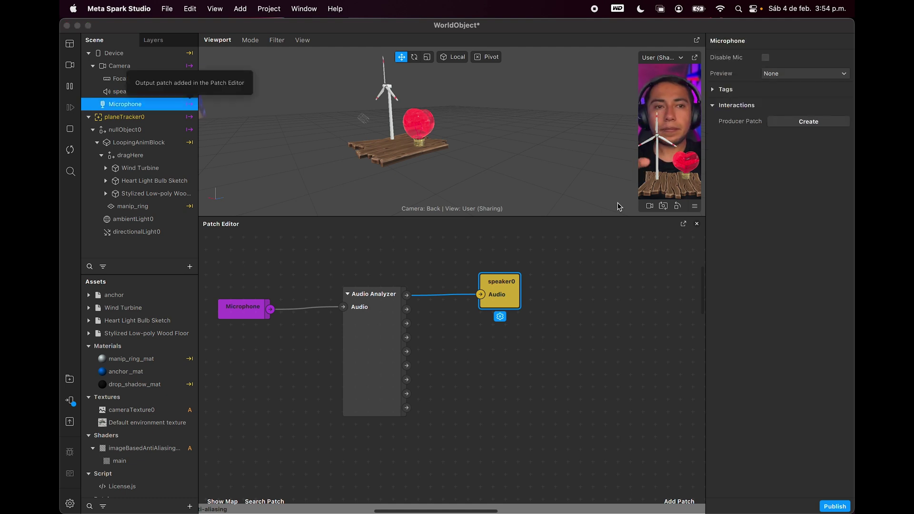
click(778, 76)
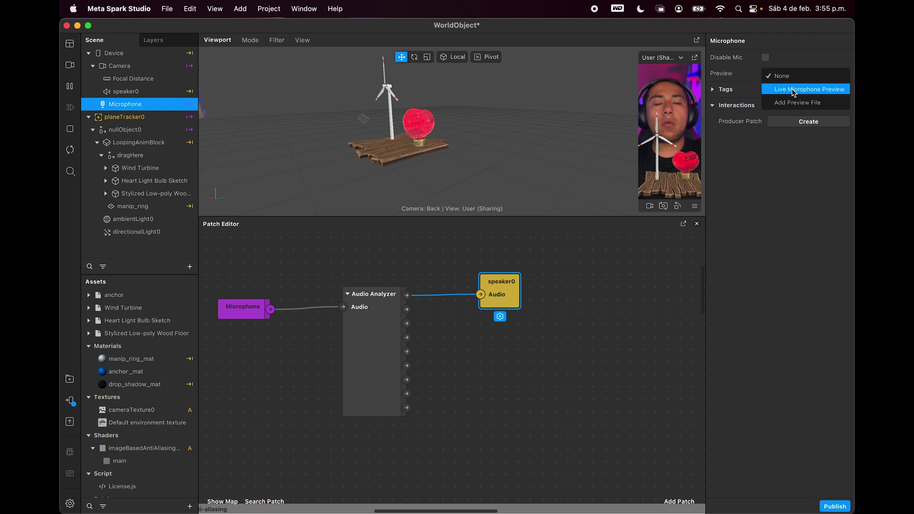
click(792, 90)
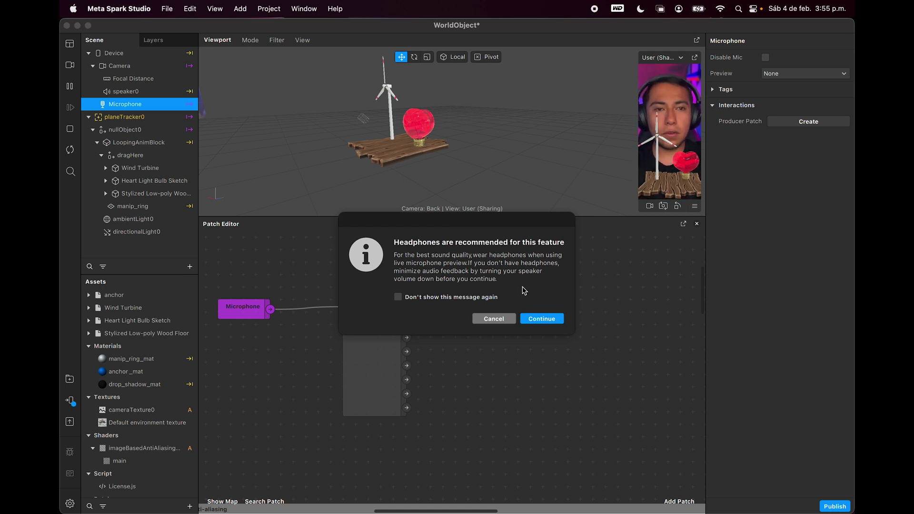
click(540, 320)
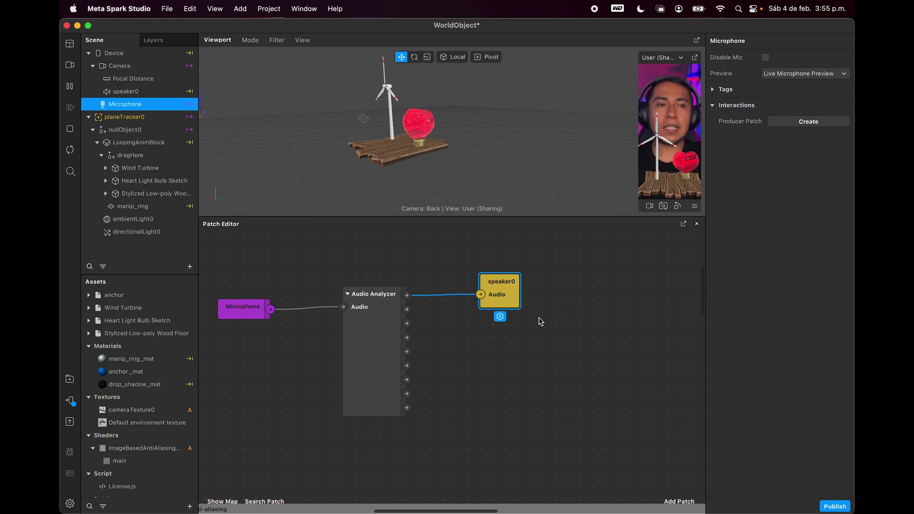
Add an Add patch to the Patch Editor and place it below the speaker0 patch
scroll(491, 342, right, 3)
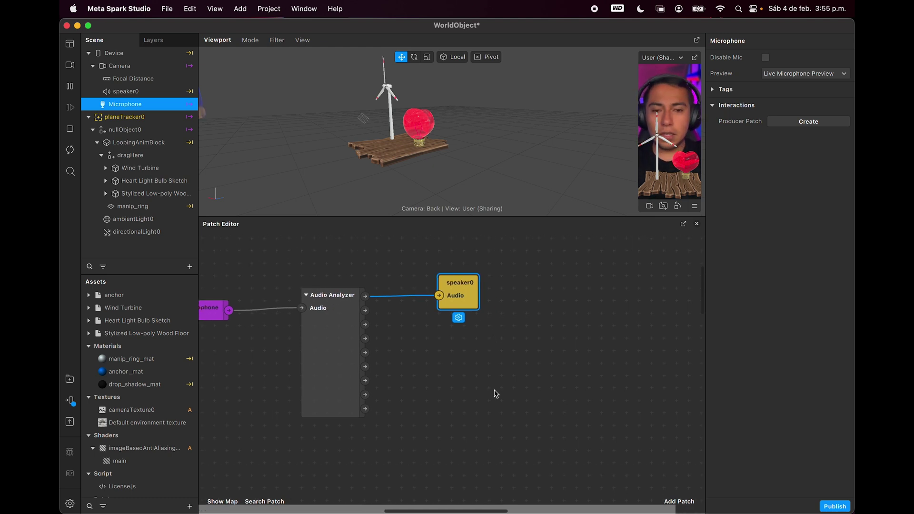
double_click(447, 382)
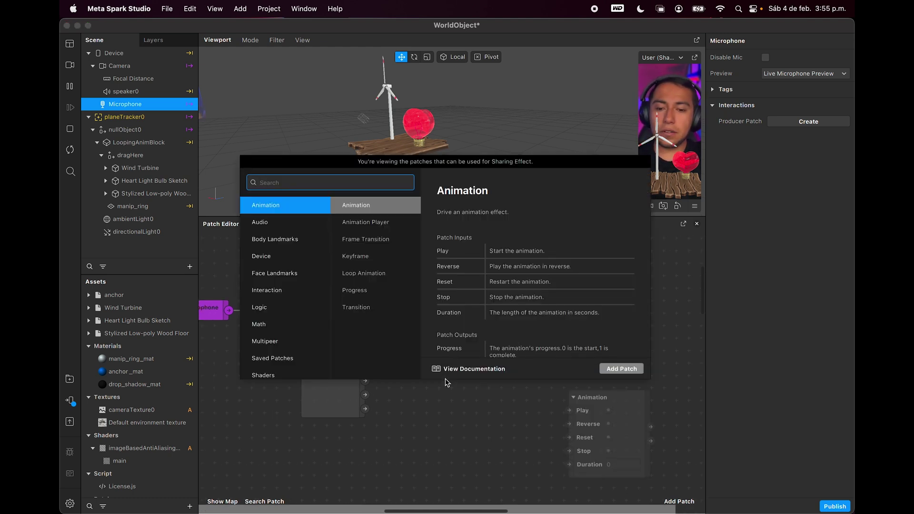
text(add)
key(Return)
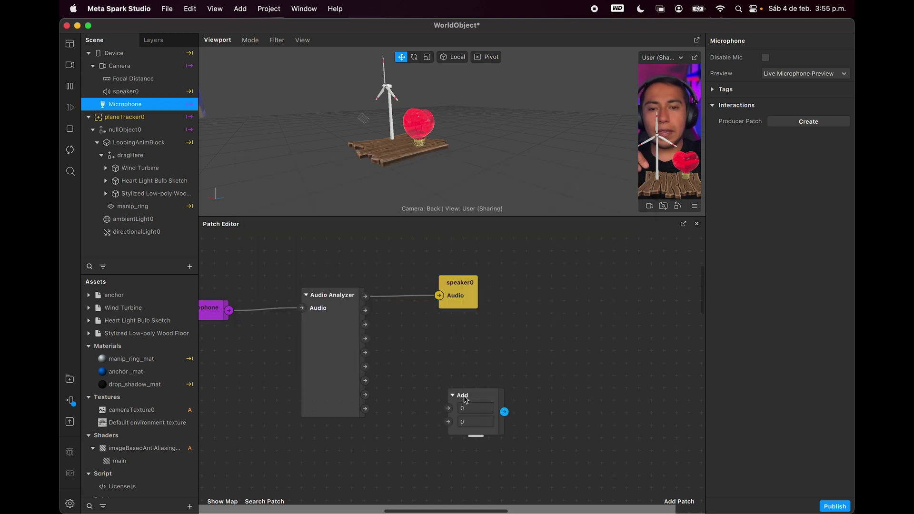
drag(463, 395, 467, 356)
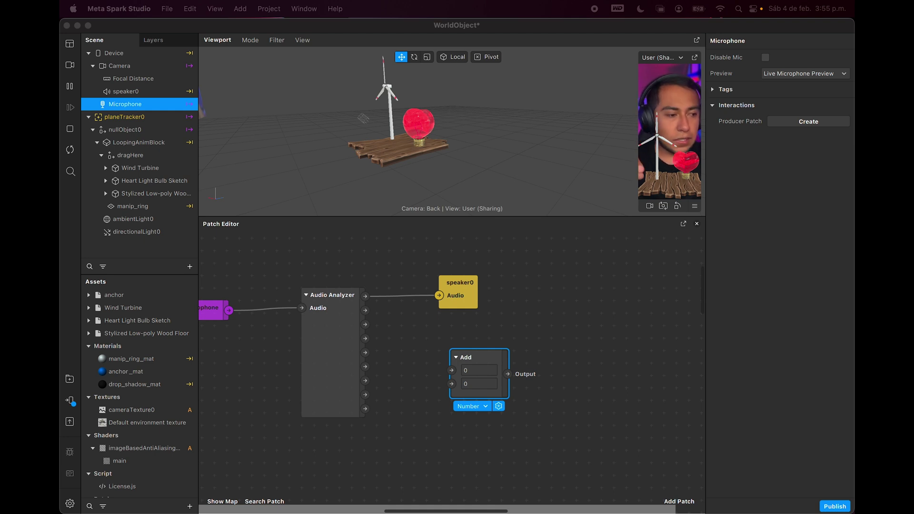
Connect the Audio Analyzer's fifth output to the Add patch's first input and shift the Add patch slightly closer to the analyzer
click(366, 354)
drag(366, 352, 451, 370)
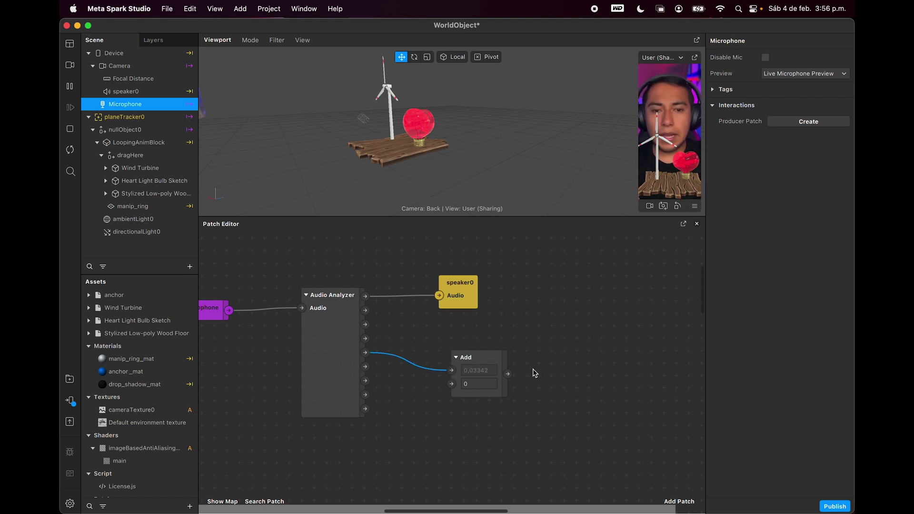
click(473, 357)
drag(473, 357, 460, 356)
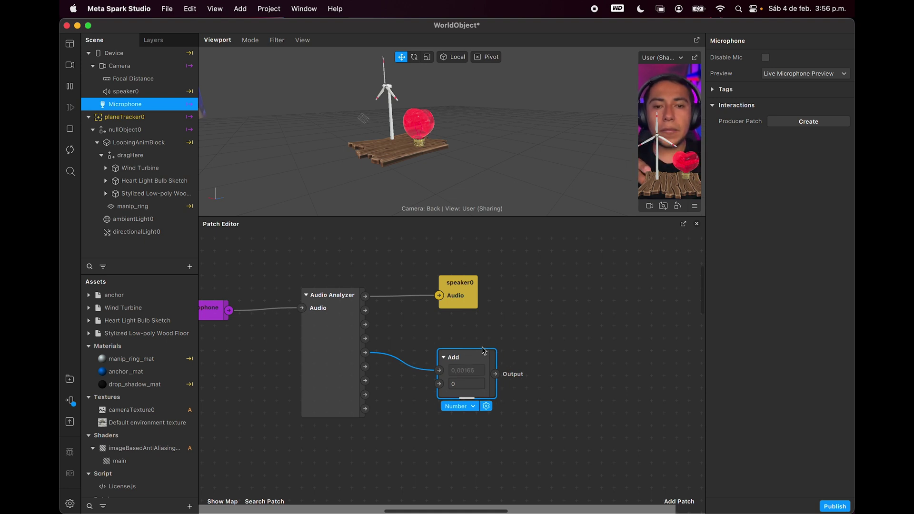
Add a Greater or Equal patch and place it beside the Add patch
scroll(529, 342, right, 1)
scroll(528, 342, up, 1)
scroll(528, 343, up, 2)
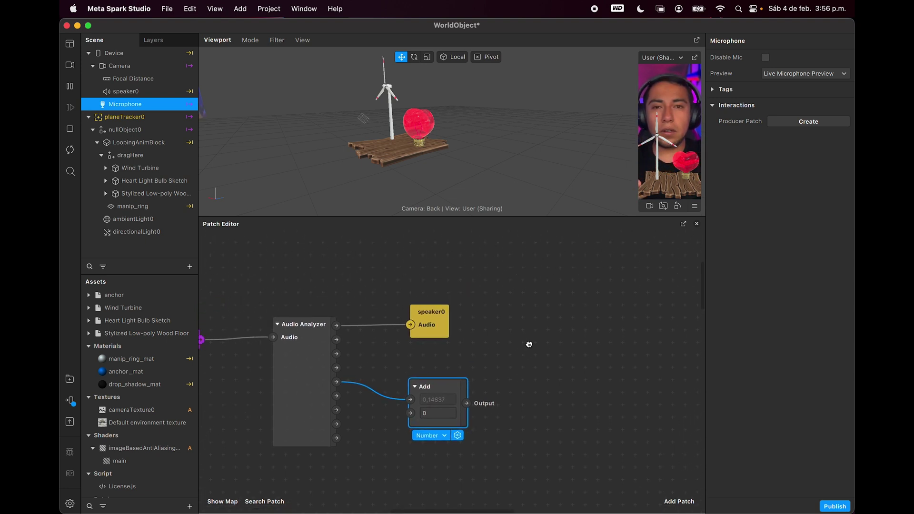
ctrl+scroll(528, 343, up, 3)
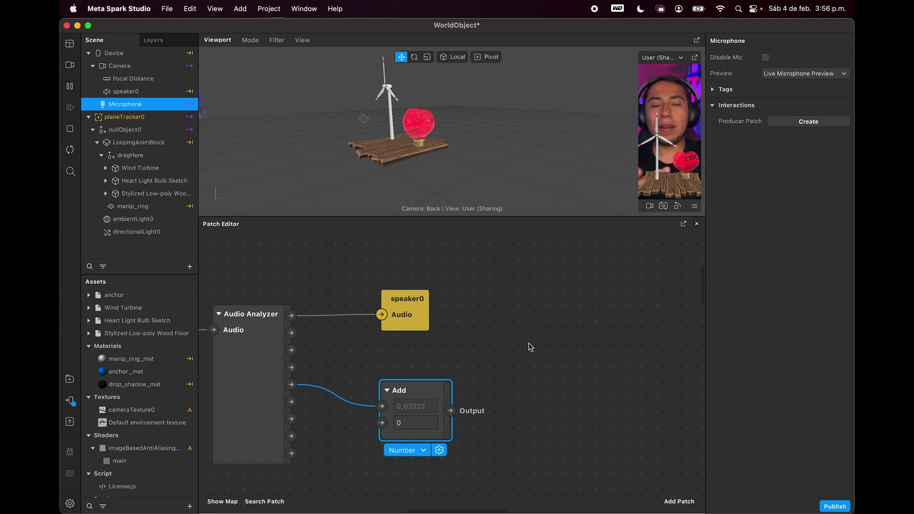
scroll(529, 347, down, 3)
scroll(529, 348, left, 2)
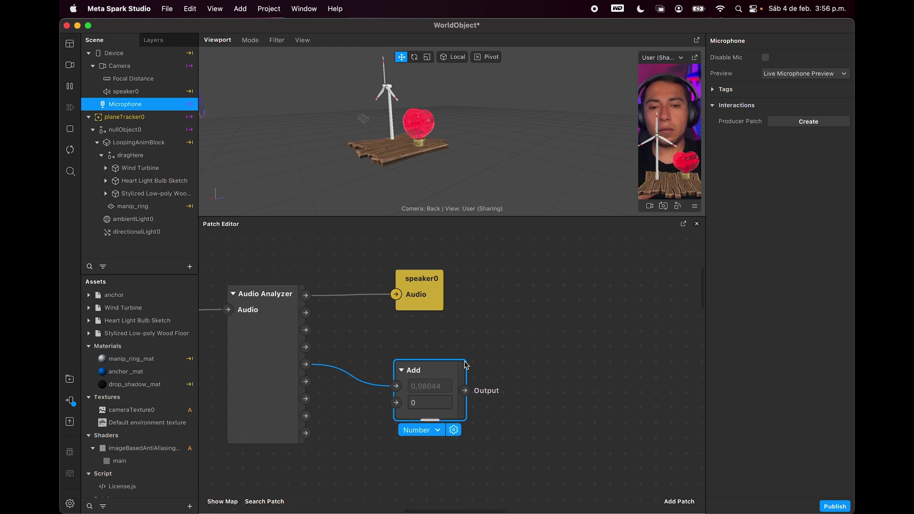
double_click(532, 351)
text(gre)
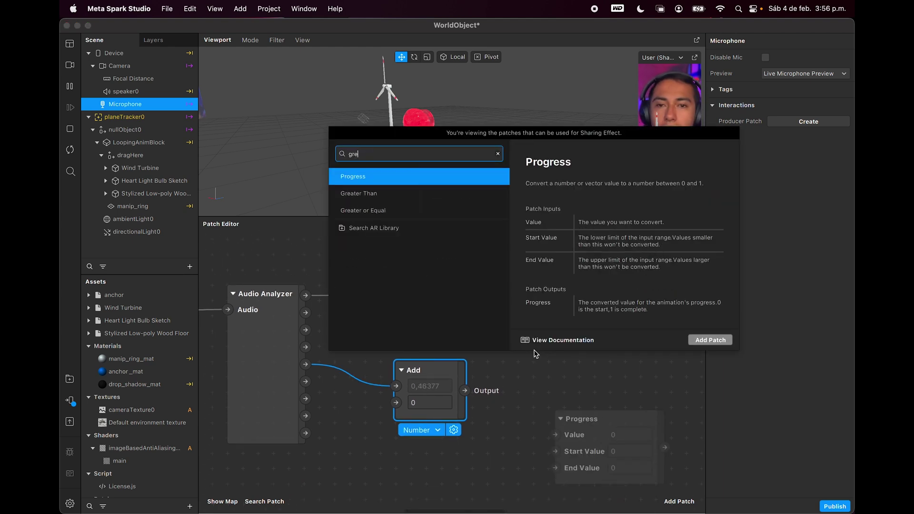
key(Down)
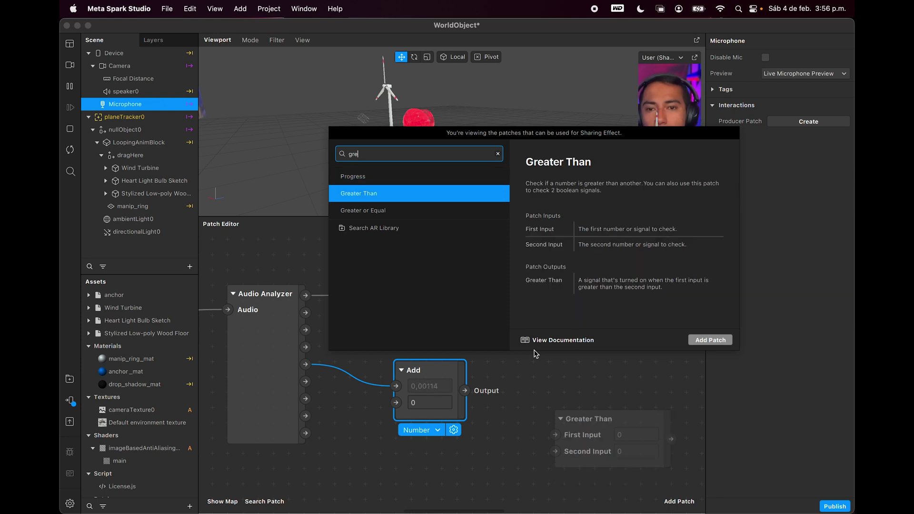
key(Down)
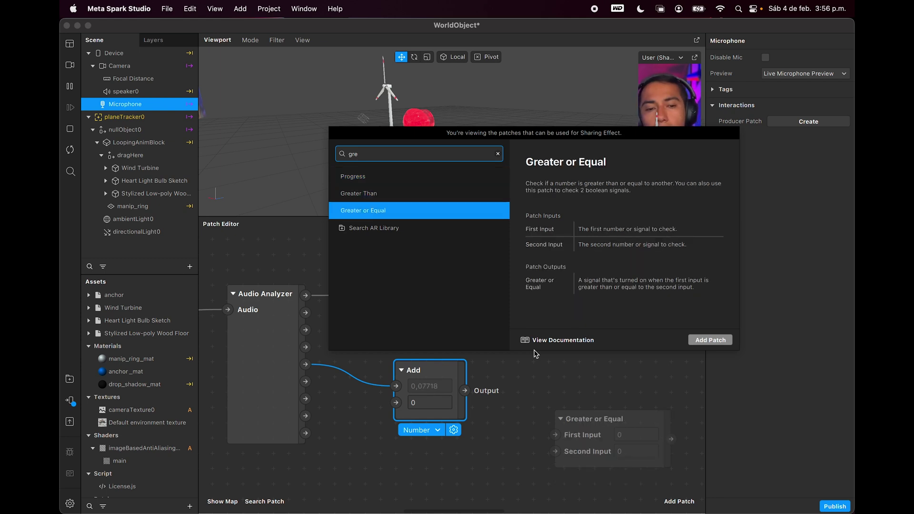
key(Return)
click(589, 442)
drag(589, 442, 585, 381)
Connect the Add patch's output to the First Input of Greater or Equal and set its Second Input to 0,35
scroll(585, 380, right, 5)
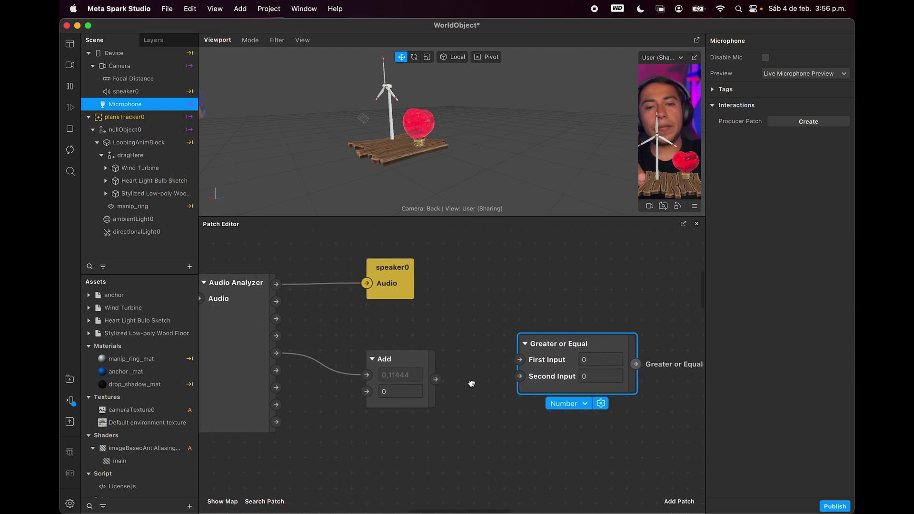
drag(421, 378, 500, 360)
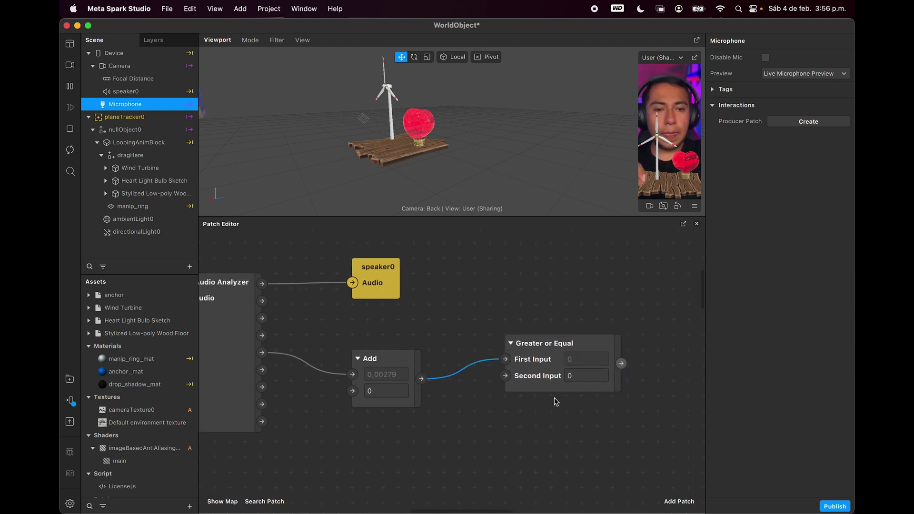
scroll(554, 400, right, 3)
click(552, 365)
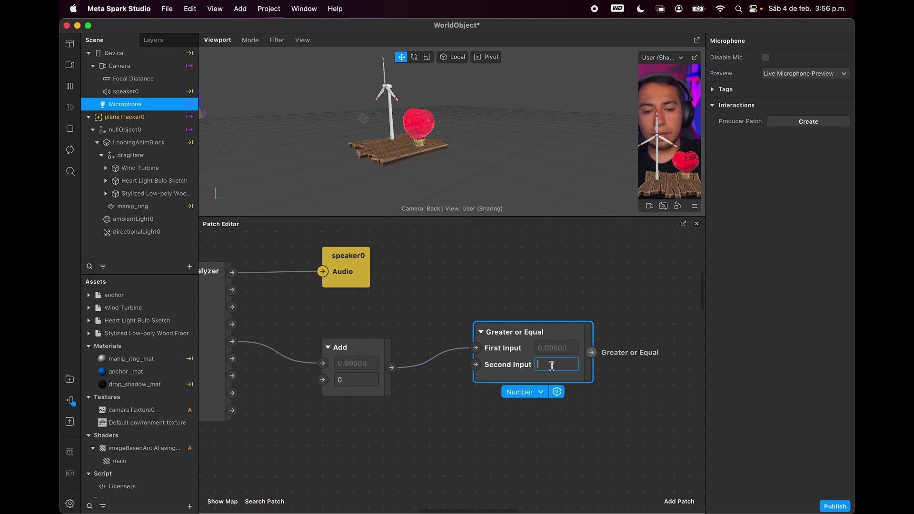
text(0,3)
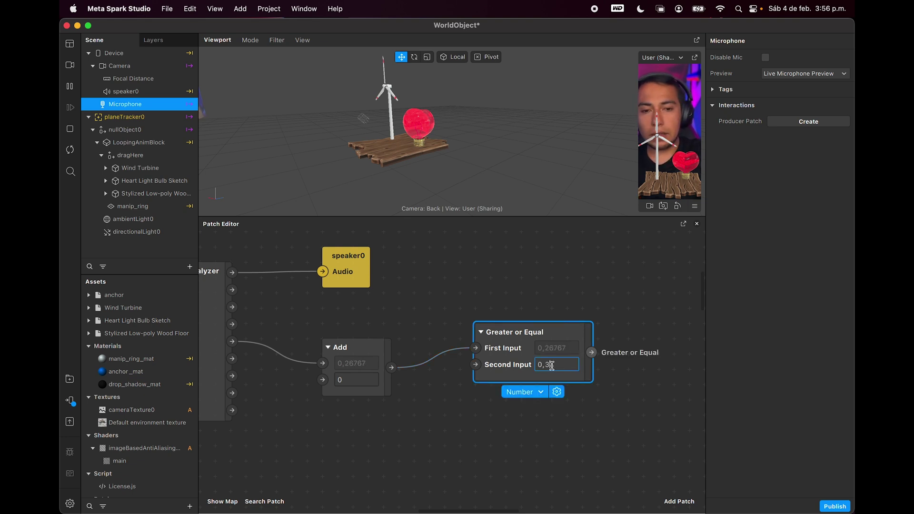
text(5)
click(622, 388)
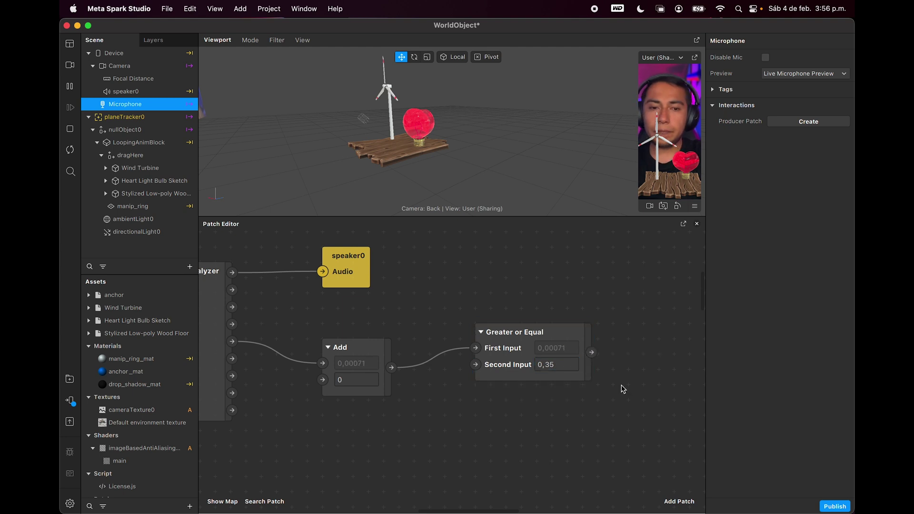
scroll(622, 387, right, 3)
drag(540, 333, 523, 333)
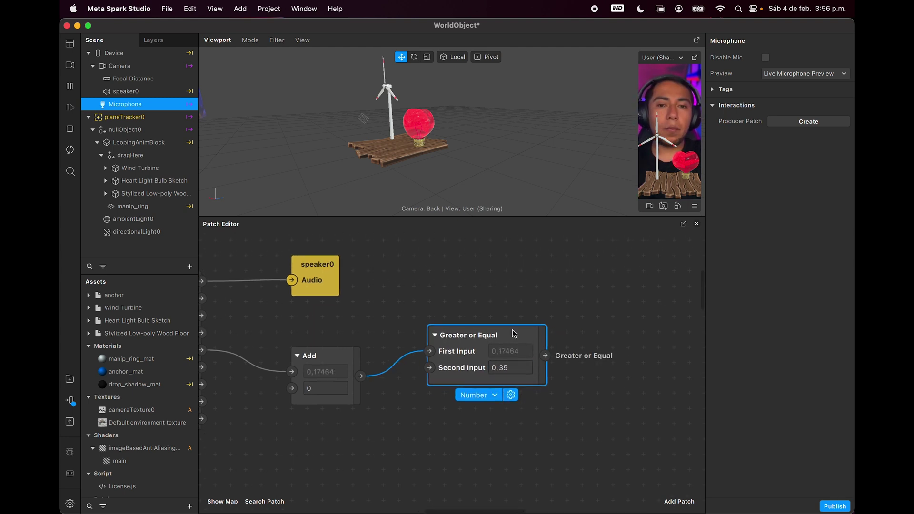
Add a Loop Animation patch to the Patch Editor
scroll(363, 333, right, 3)
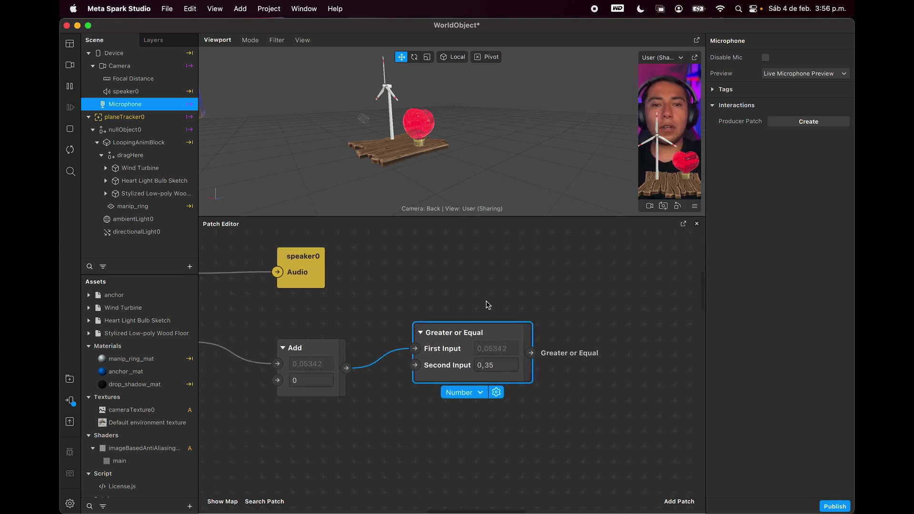
scroll(486, 301, right, 3)
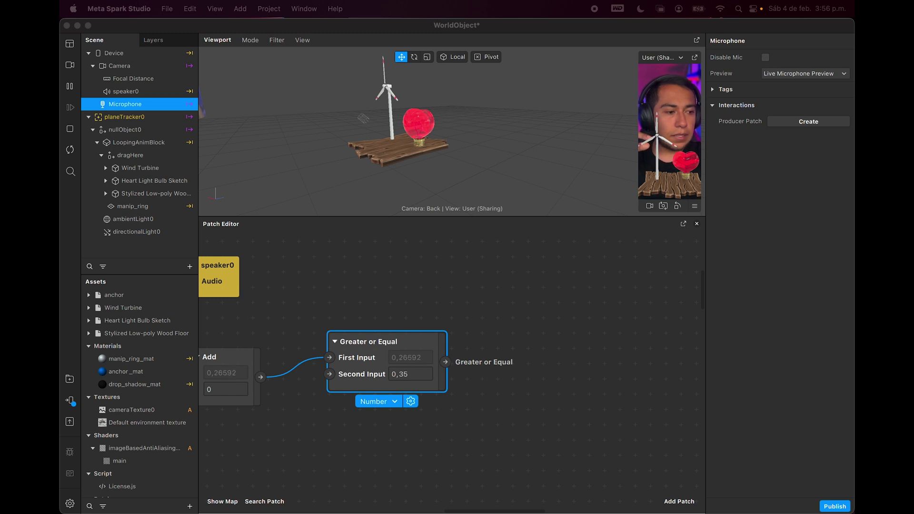
scroll(591, 363, right, 3)
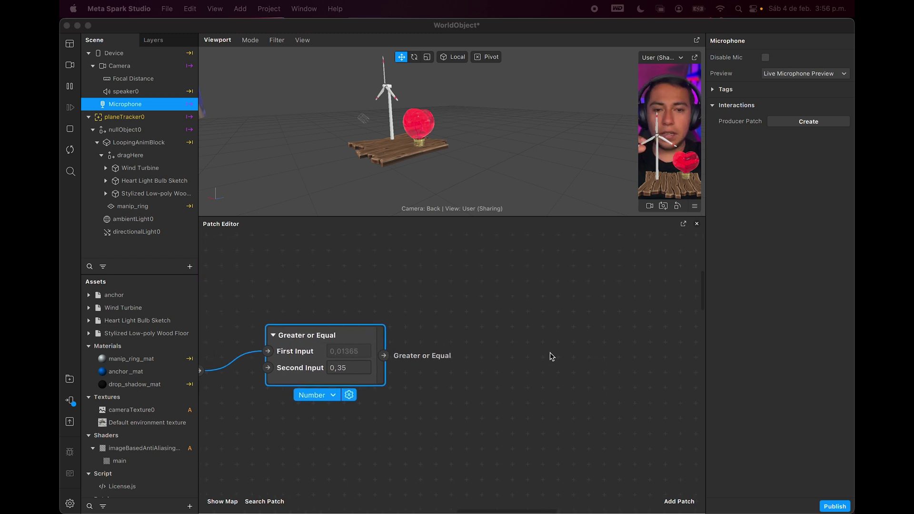
double_click(500, 352)
text(loo)
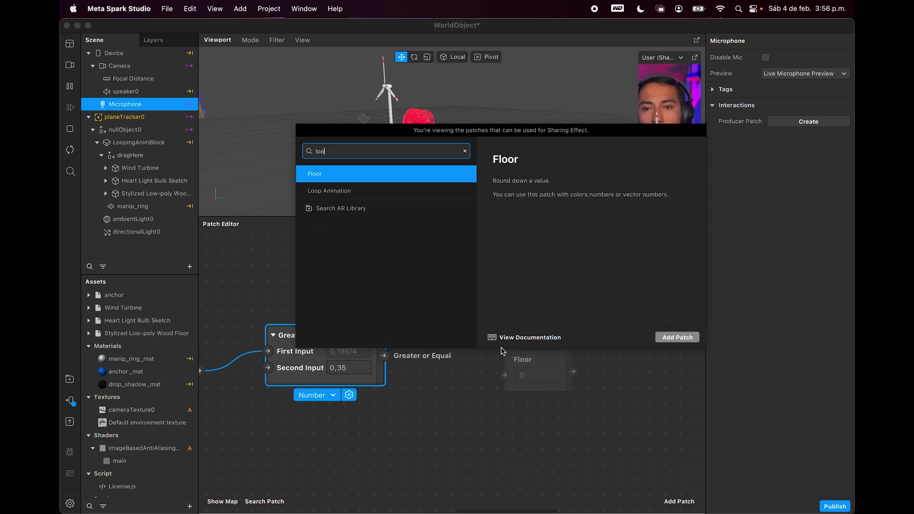
key(Down)
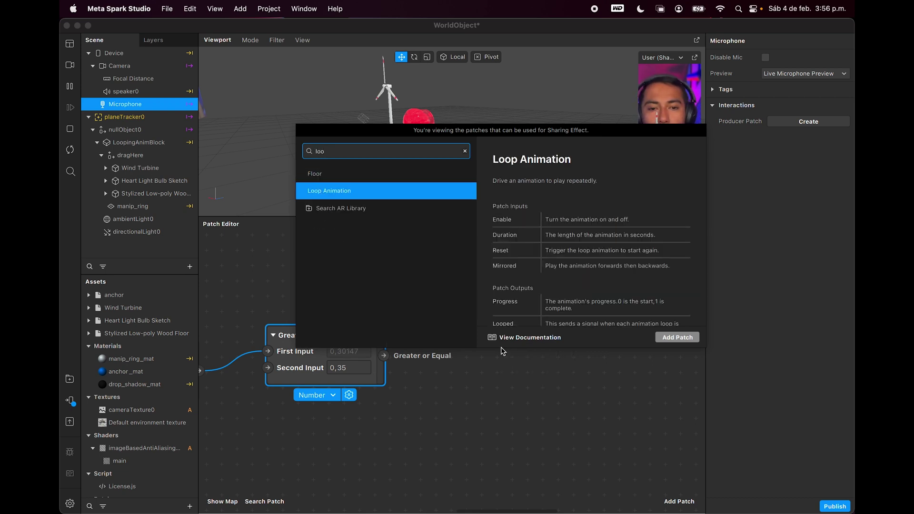
click(501, 351)
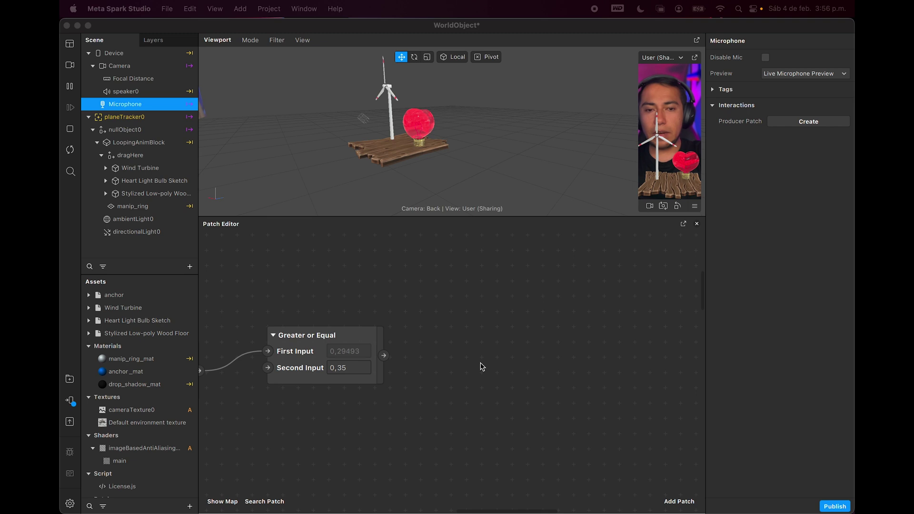
Locate the new Loop Animation patch in the graph and move it beside the Greater or Equal patch
scroll(481, 366, left, 5)
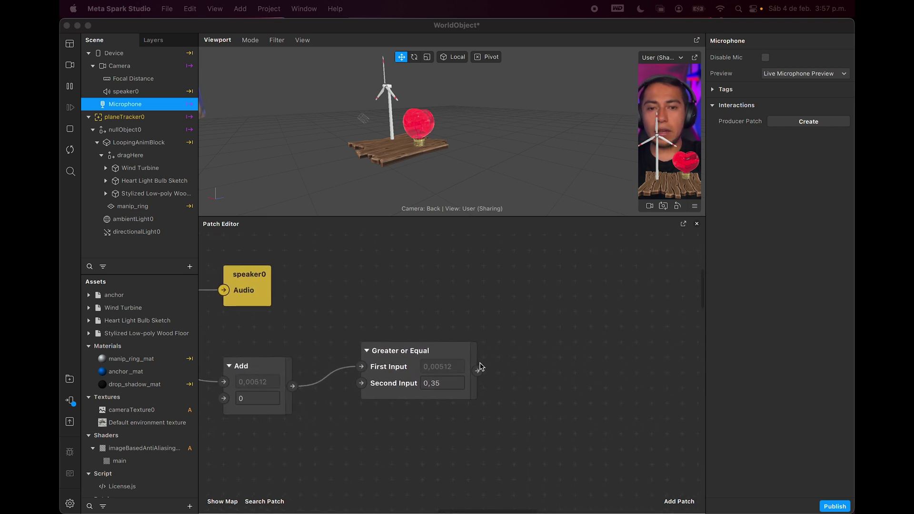
scroll(481, 366, down, 15)
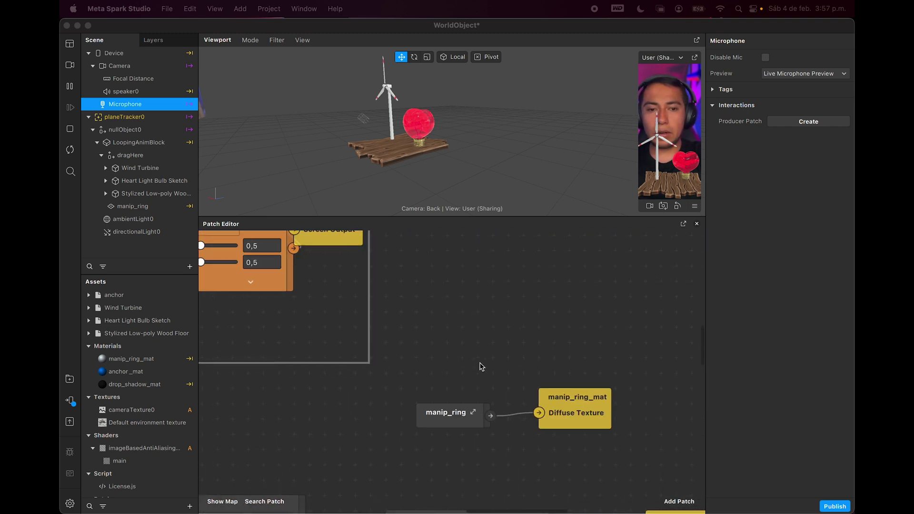
scroll(482, 367, down, 10)
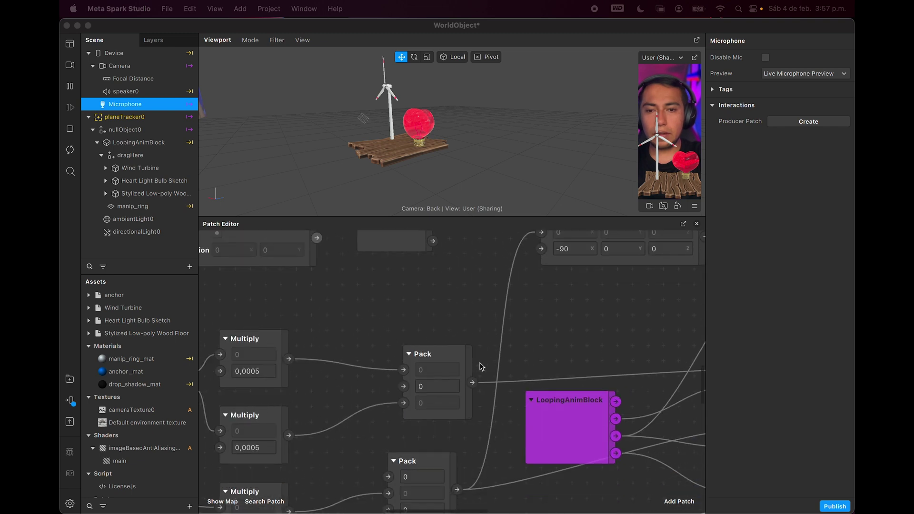
click(481, 366)
ctrl+scroll(551, 339, down, 10)
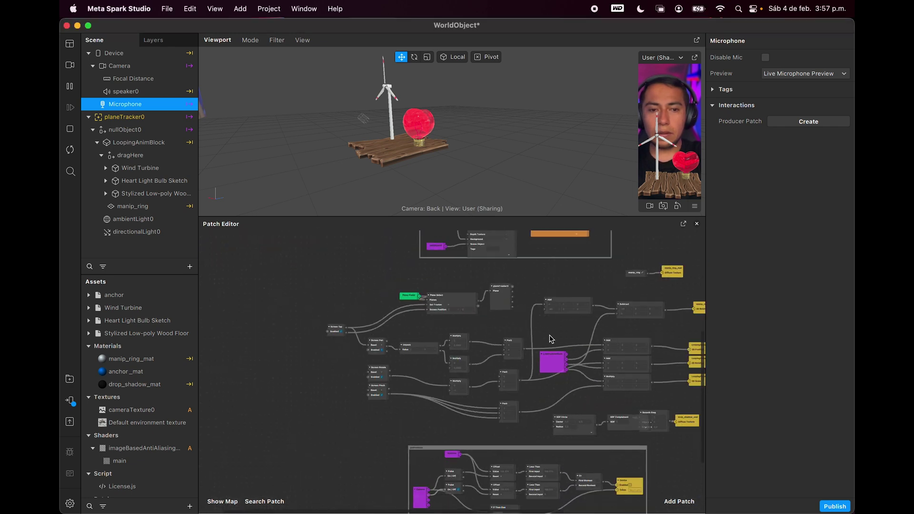
scroll(550, 337, up, 2)
ctrl+scroll(550, 338, up, 5)
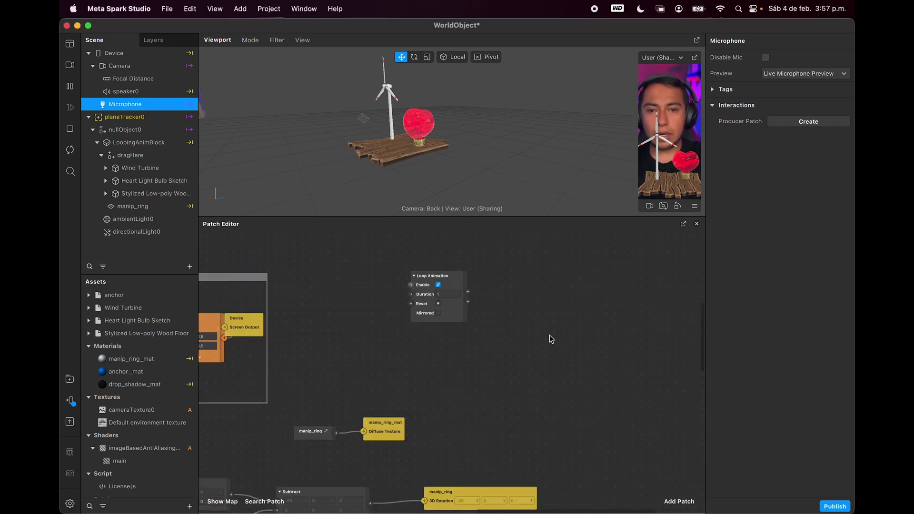
click(547, 338)
scroll(548, 338, down, 2)
scroll(369, 282, up, 3)
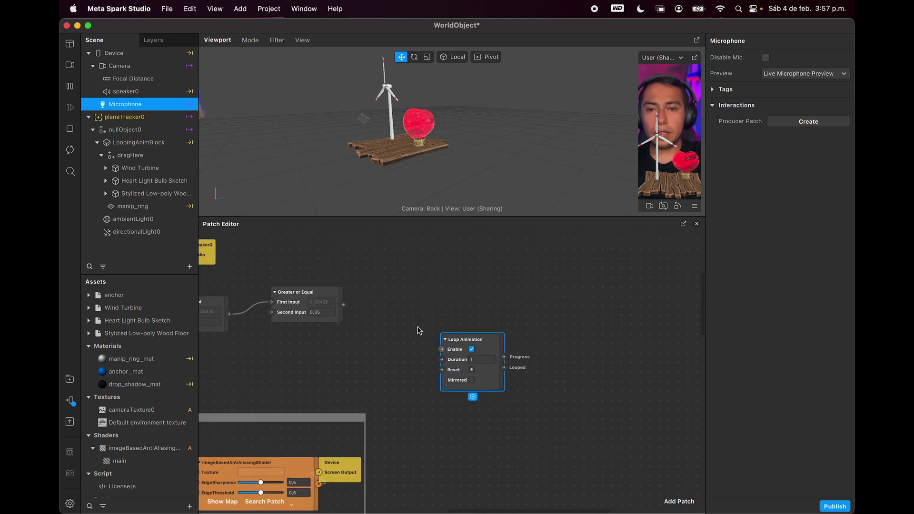
drag(474, 340, 445, 281)
Connect the Greater or Equal output to the Loop Animation patch's Enable input
ctrl+scroll(358, 298, up, 3)
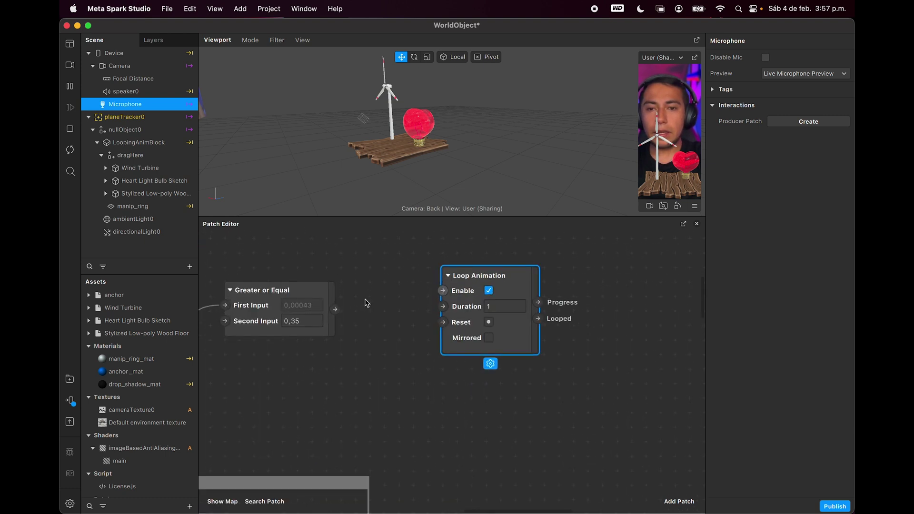
drag(335, 308, 525, 279)
scroll(525, 290, right, 2)
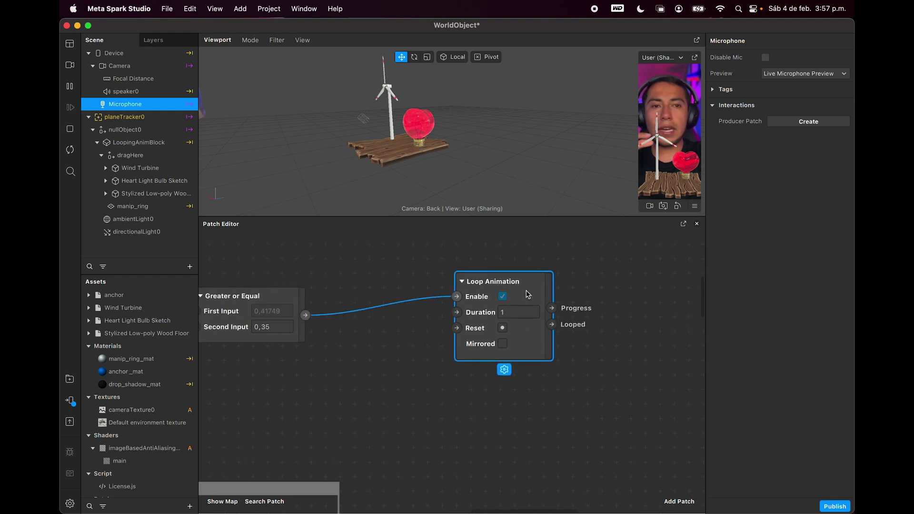
scroll(362, 342, left, 2)
scroll(352, 344, down, 1)
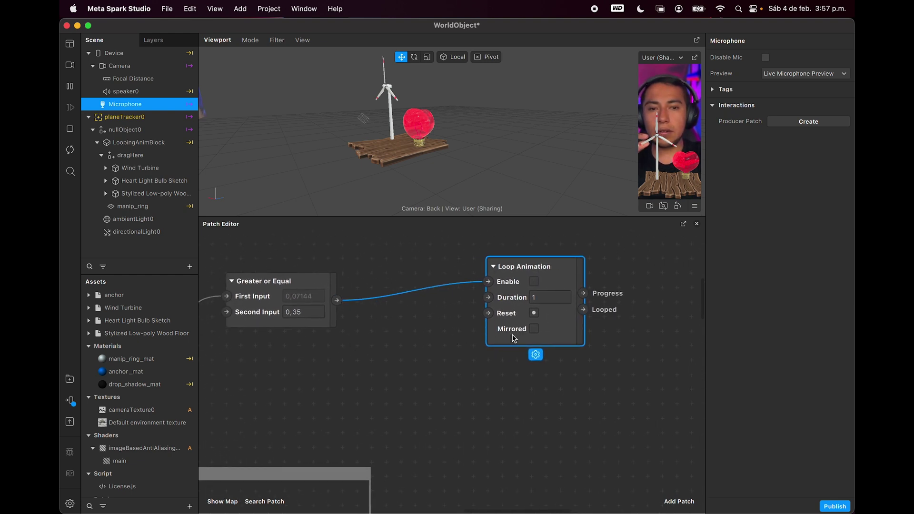
scroll(501, 343, right, 7)
scroll(501, 343, up, 2)
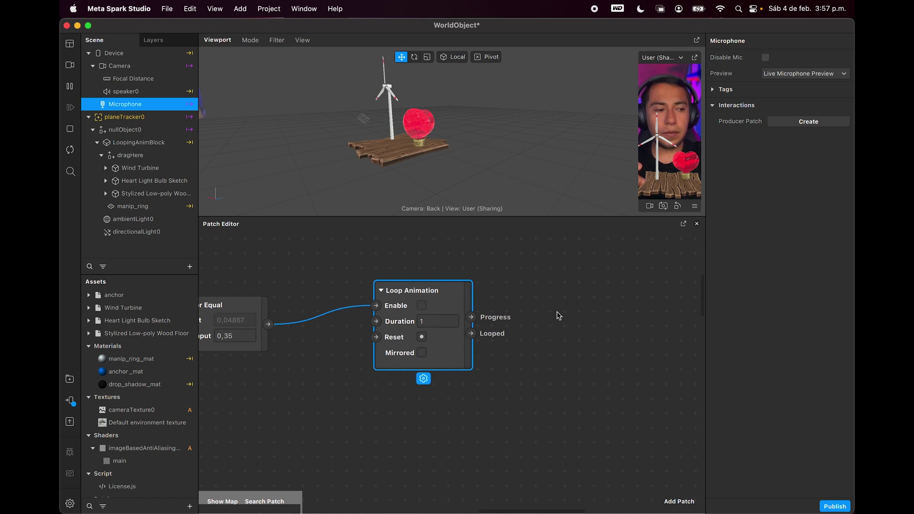
scroll(558, 315, right, 2)
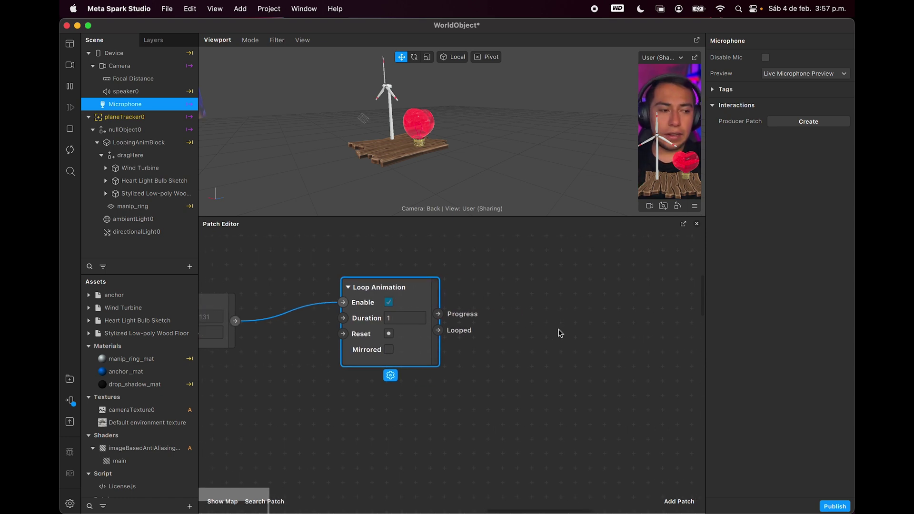
Add a Counter patch with Maximum Count 999 and connect Loop Animation's Looped output to its Increase input
double_click(558, 332)
text(co)
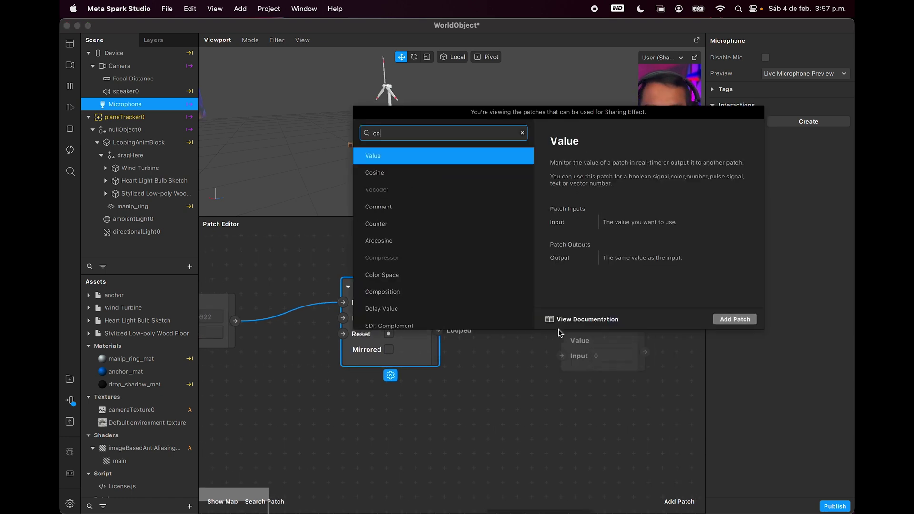
text(u)
key(Return)
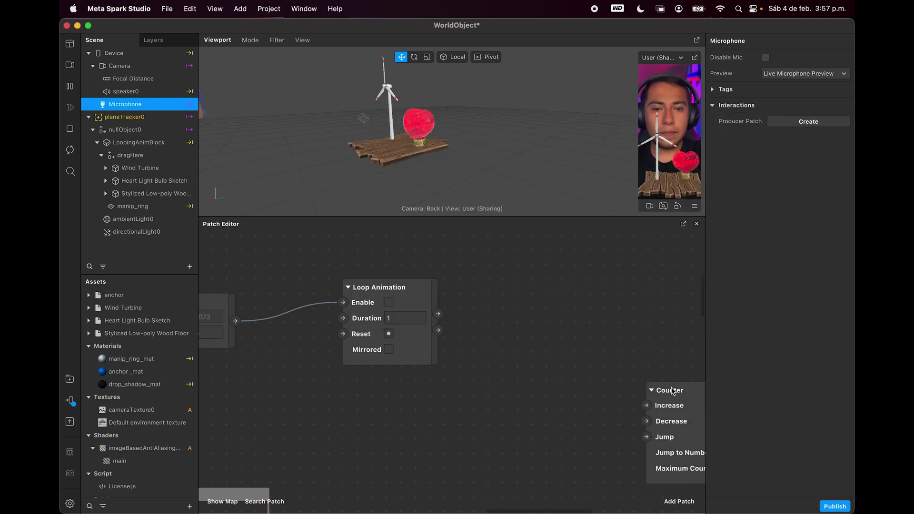
click(566, 365)
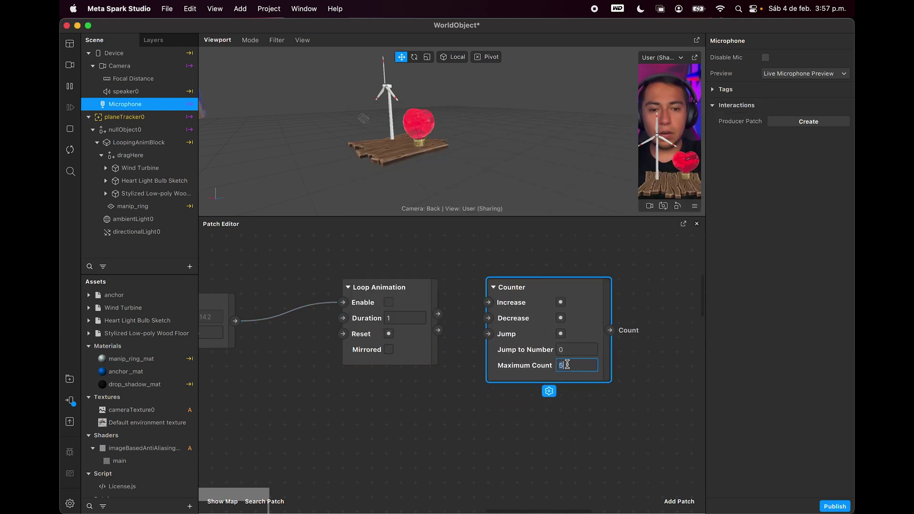
text(999)
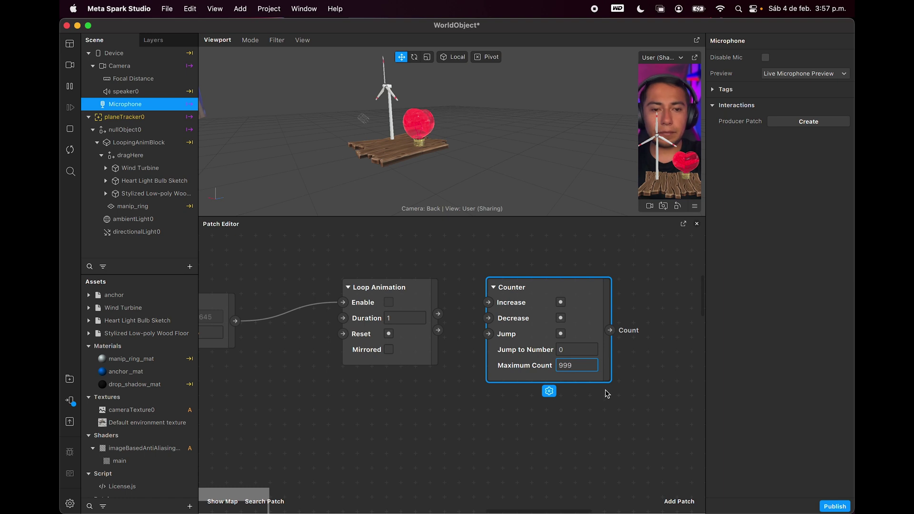
click(612, 406)
scroll(612, 406, right, 3)
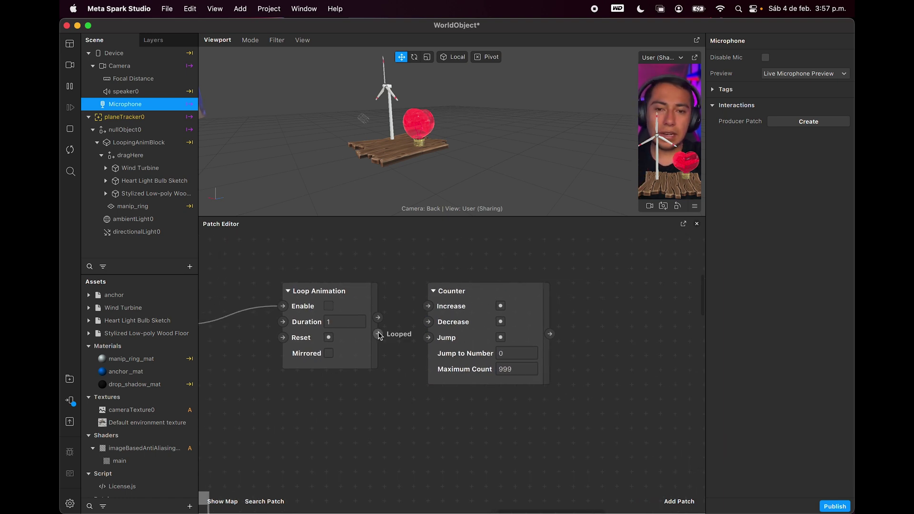
drag(395, 332, 428, 307)
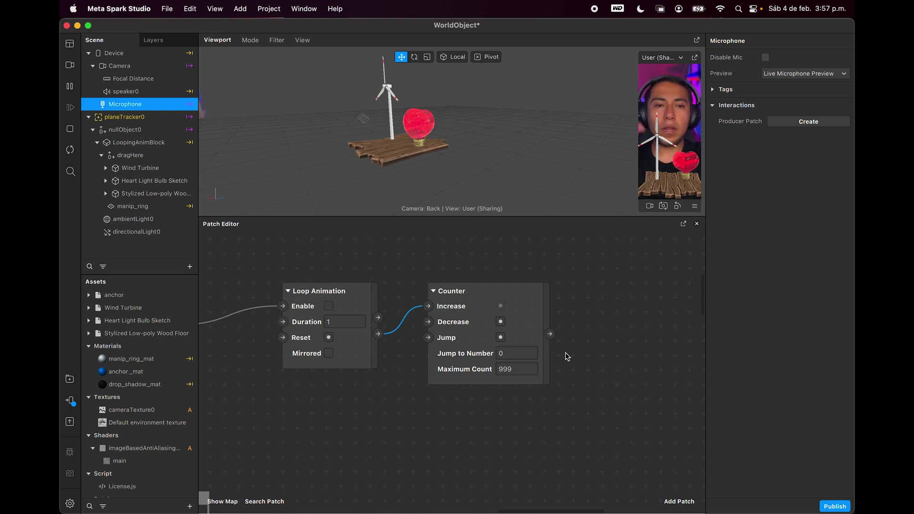
Add an Add patch beside the Counter and connect the Counter's Count output to its first input
scroll(567, 356, right, 5)
scroll(567, 356, down, 2)
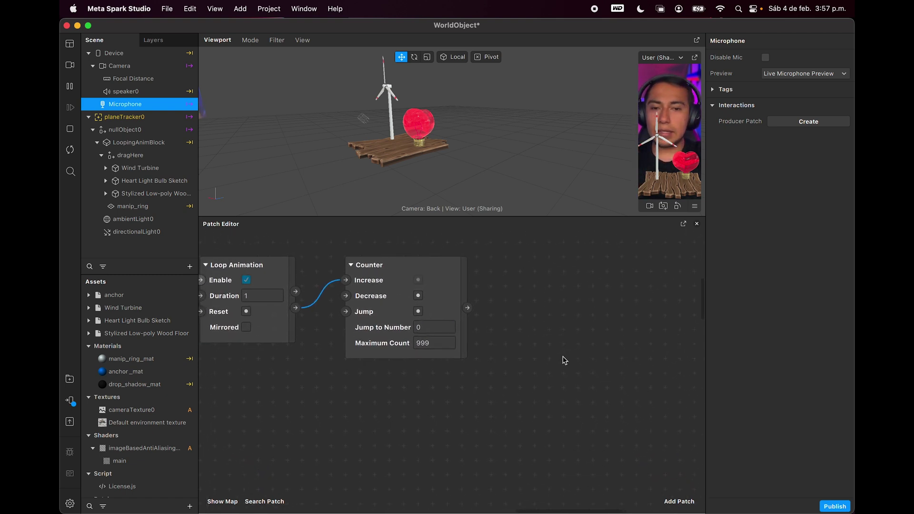
double_click(563, 360)
text(add)
key(Return)
mouse_move(568, 367)
mouse_down()
mouse_move(508, 293)
mouse_move(480, 308)
mouse_move(506, 309)
mouse_up()
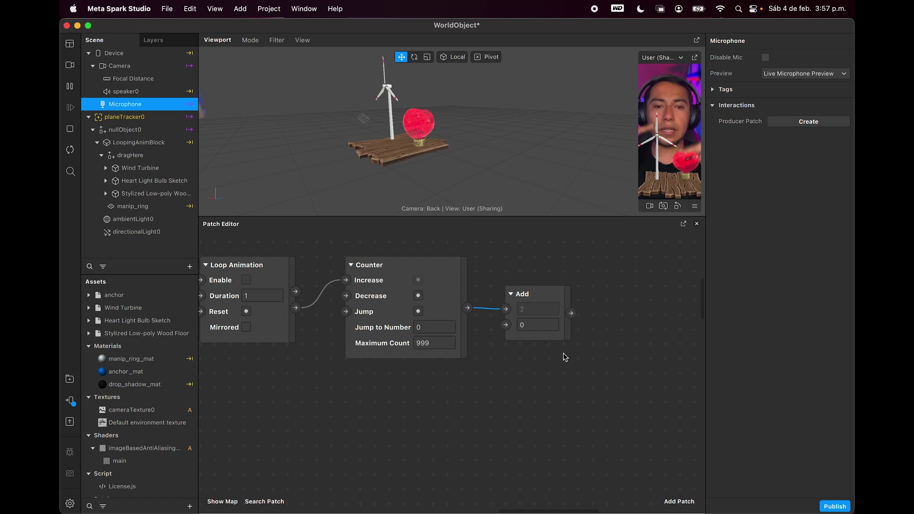
Shorten the Loop Animation patch's Duration to a value below 1
scroll(565, 357, down, 2)
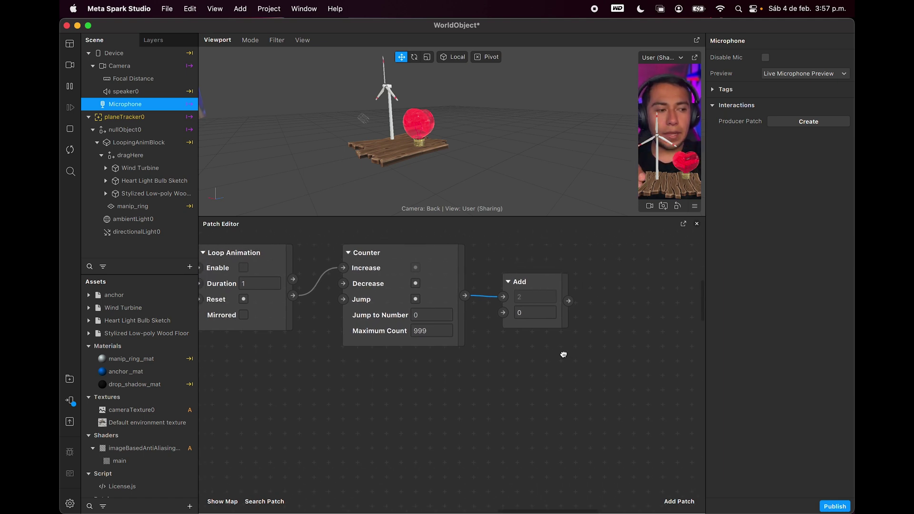
scroll(416, 363, left, 5)
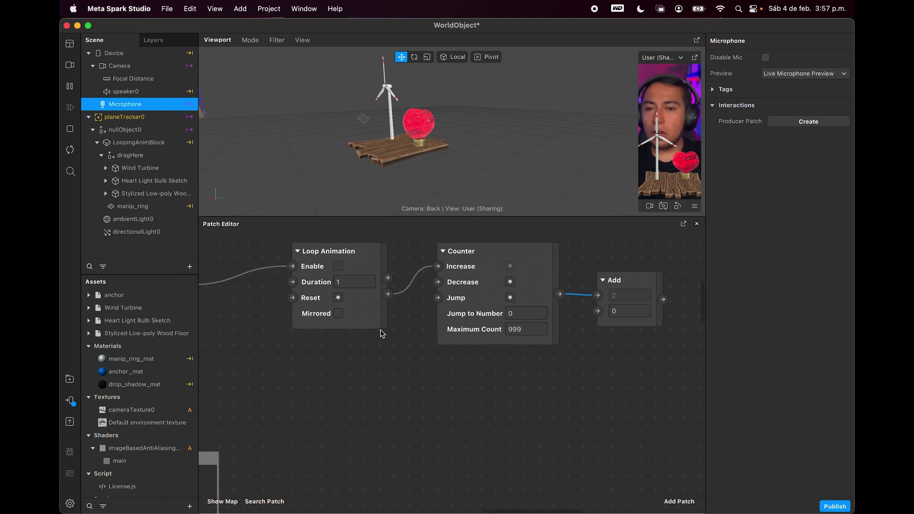
scroll(379, 332, up, 2)
click(359, 297)
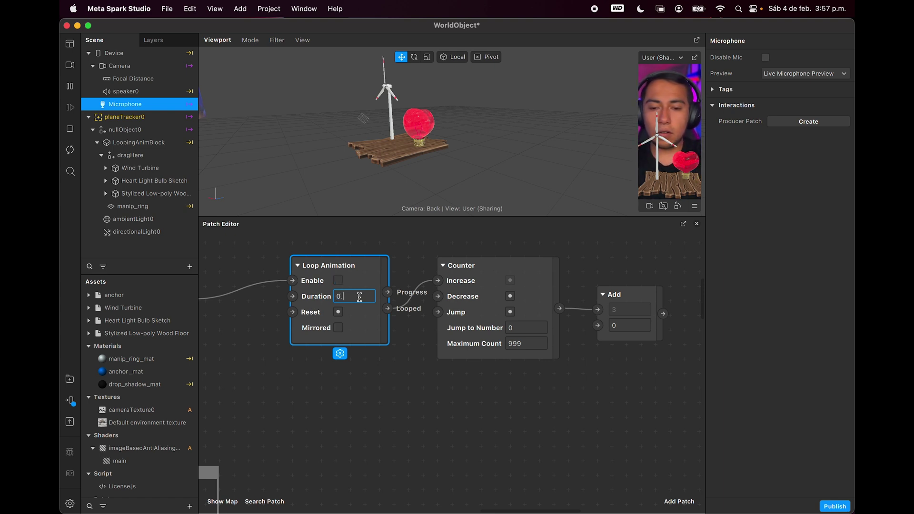
click(516, 434)
Add a Multiply patch beside the Counter's Add patch and connect the Add output to its first input
scroll(517, 435, right, 10)
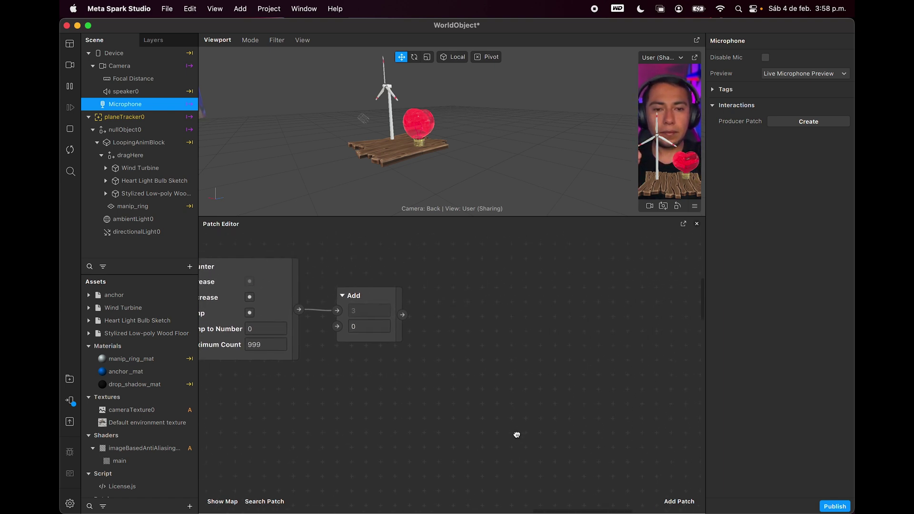
double_click(450, 334)
text(mu)
key(Down)
key(Down)
key(Return)
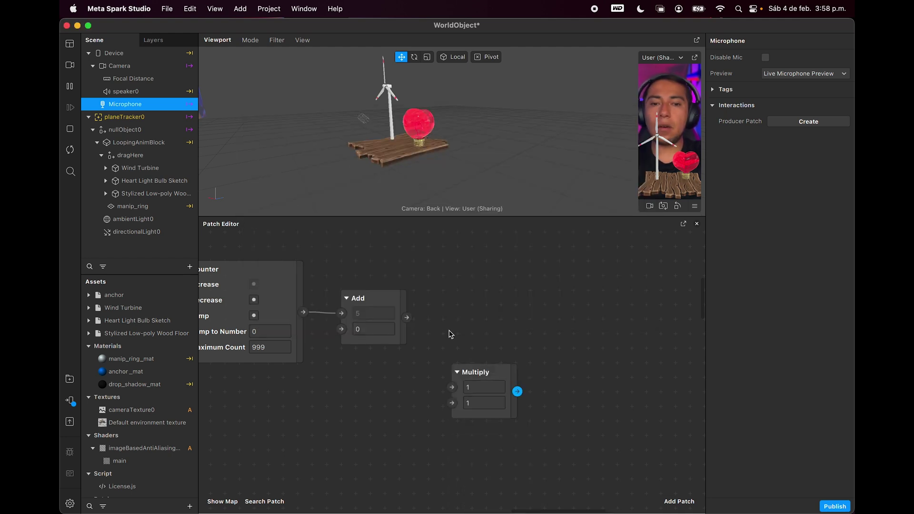
click(473, 324)
drag(406, 318, 477, 295)
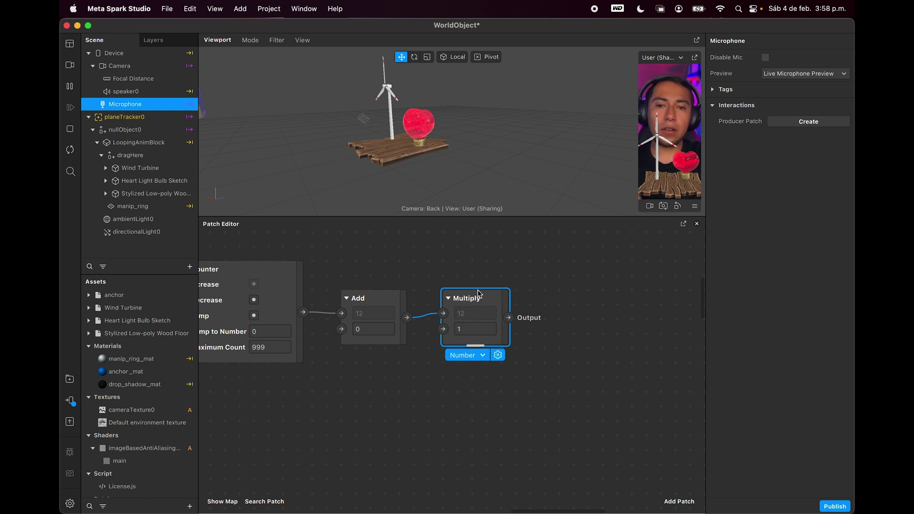
Add an Exponential Smoothing patch beside Multiply and connect the Multiply output to its Input
scroll(524, 344, right, 3)
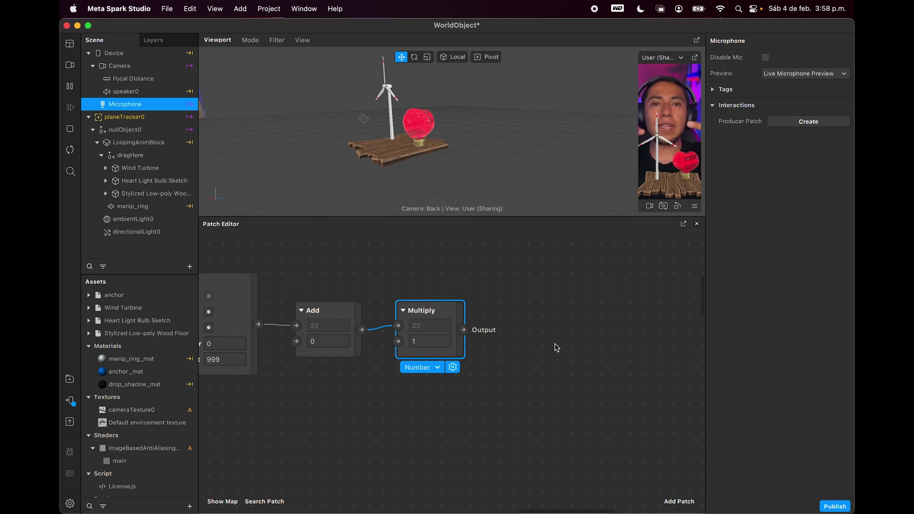
right_click(554, 343)
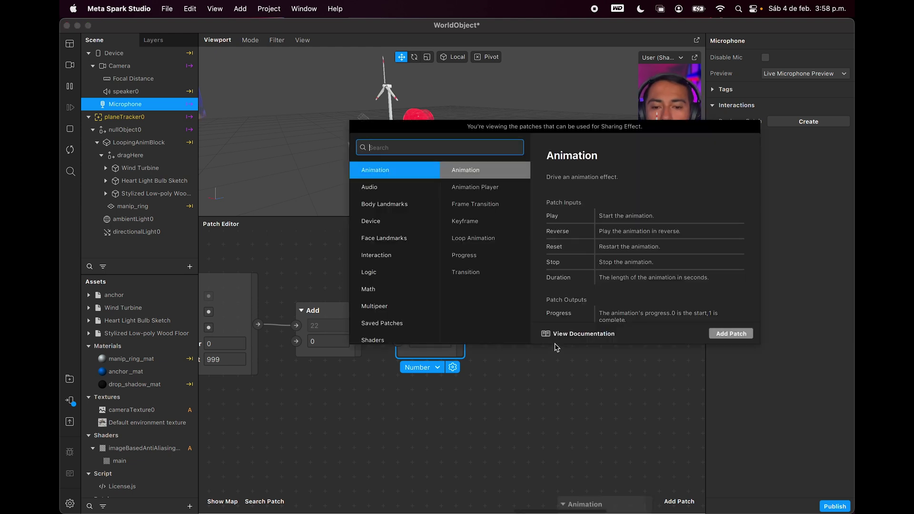
text(expo)
key(Down)
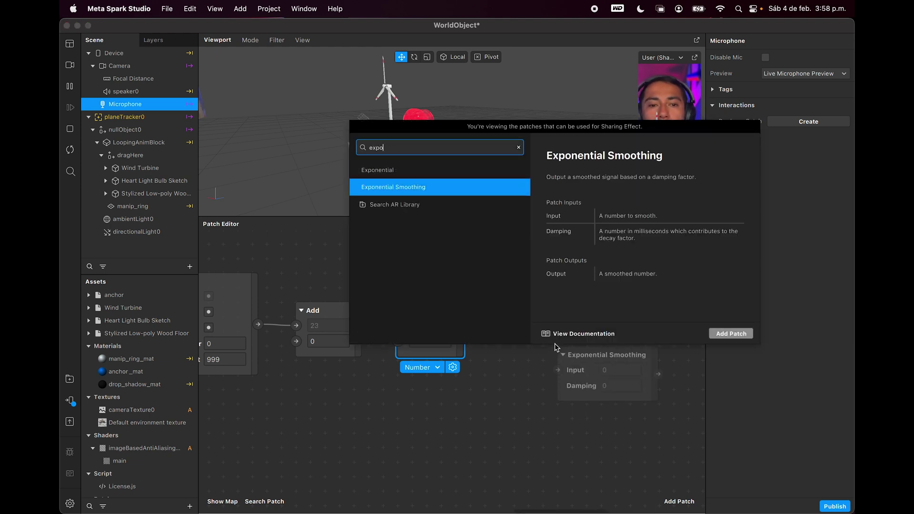
key(Return)
drag(588, 361, 558, 330)
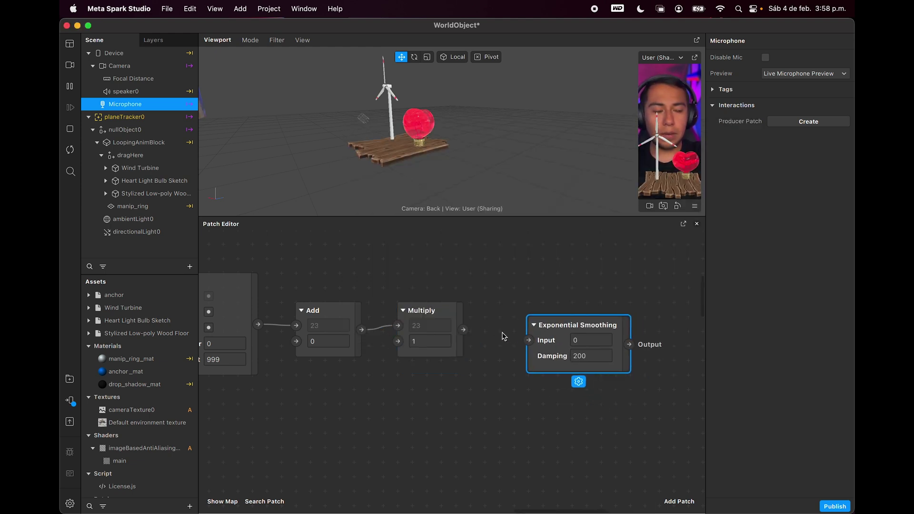
drag(463, 329, 528, 340)
drag(576, 355, 561, 341)
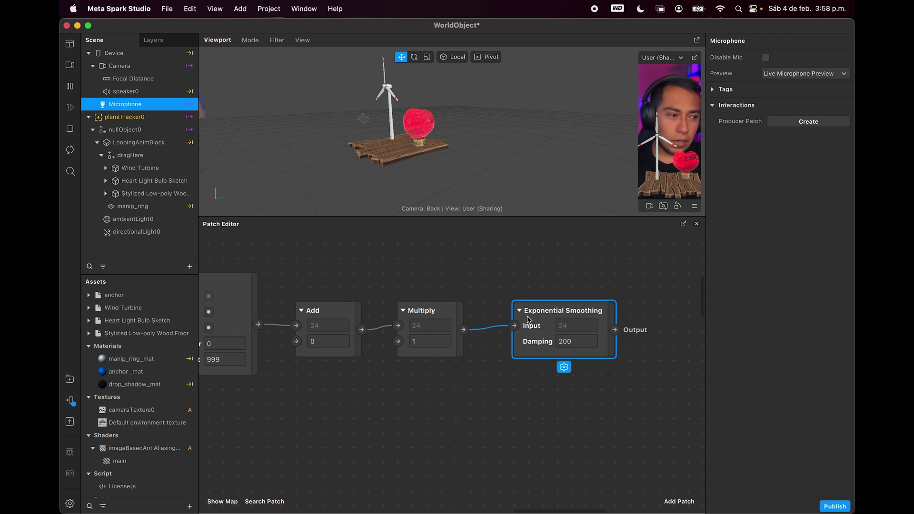
Set the Exponential Smoothing patch's Damping to 500
scroll(562, 341, right, 2)
scroll(562, 342, right, 2)
click(531, 335)
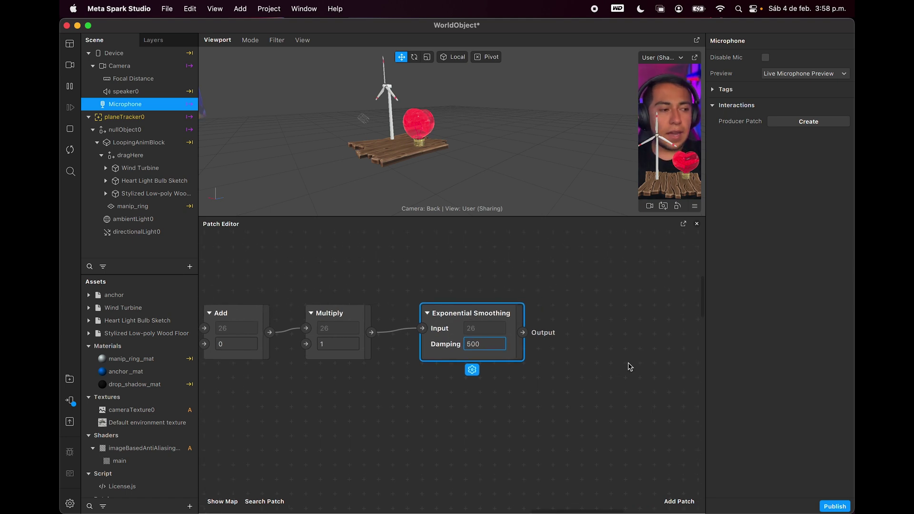
Add a Pack patch and place it after the Exponential Smoothing patch
scroll(561, 343, right, 3)
double_click(568, 339)
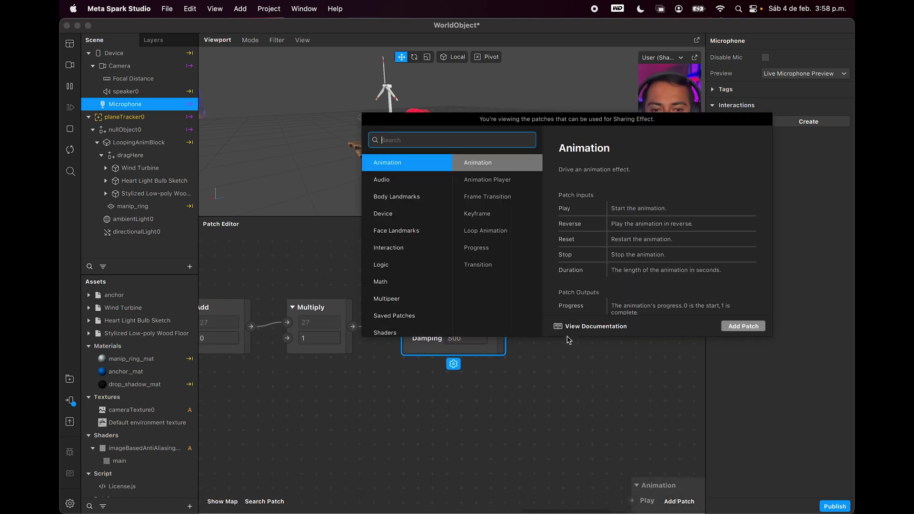
text(pack)
key(Return)
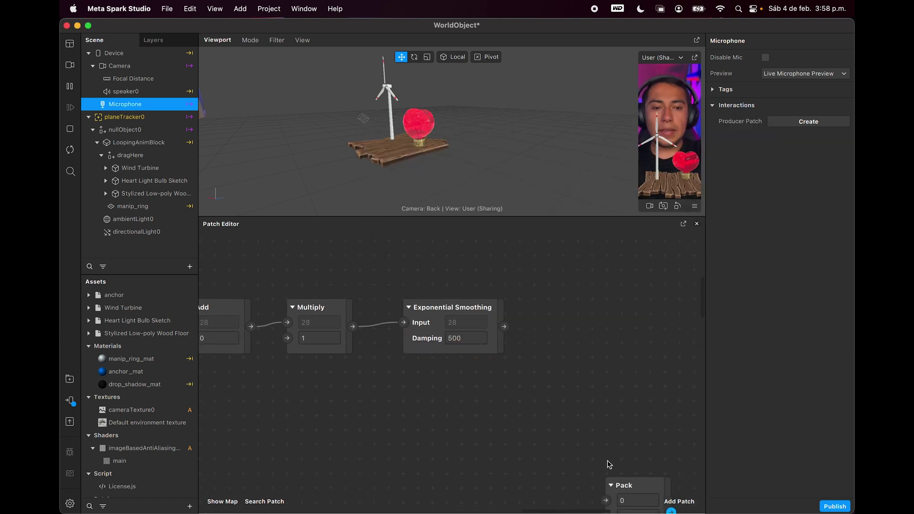
drag(614, 483, 612, 304)
scroll(556, 316, right, 2)
scroll(555, 316, down, 1)
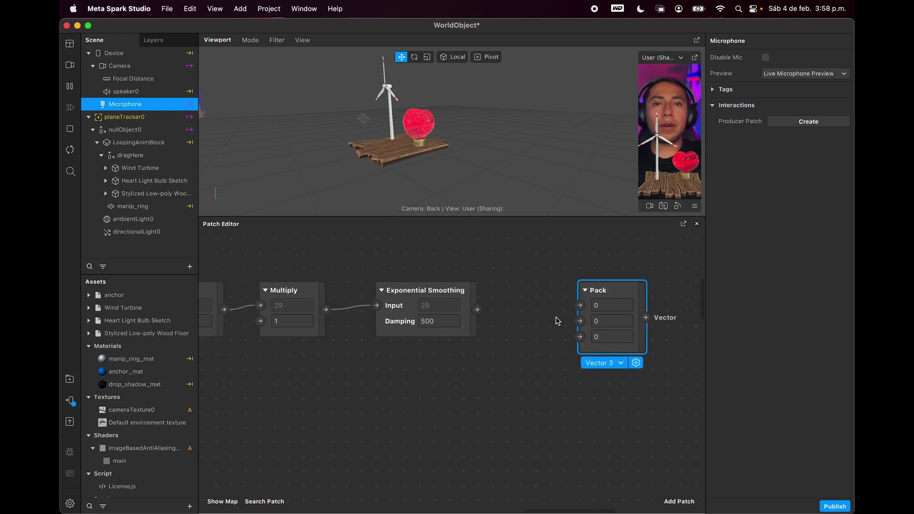
Enlarge the Viewport relative to the Patch Editor and move the Pack patch closer to Exponential Smoothing
drag(601, 217, 602, 281)
click(624, 252)
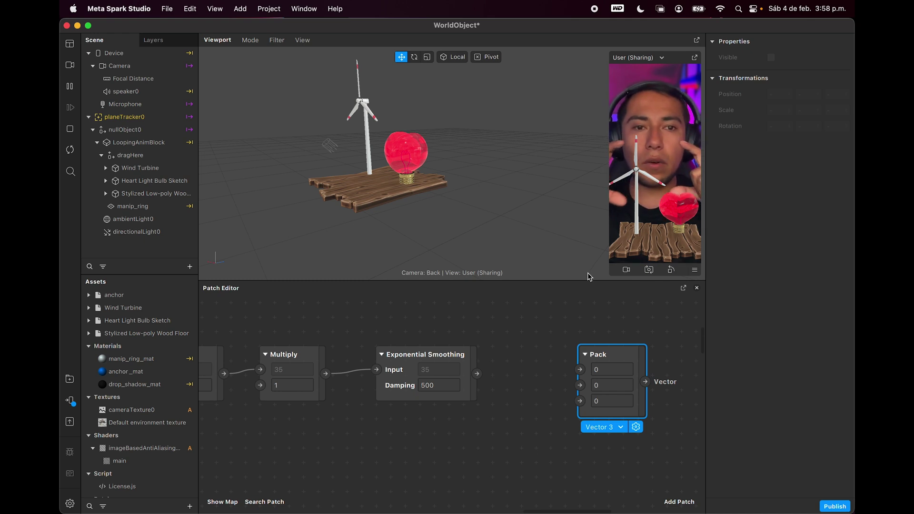
drag(602, 351, 572, 335)
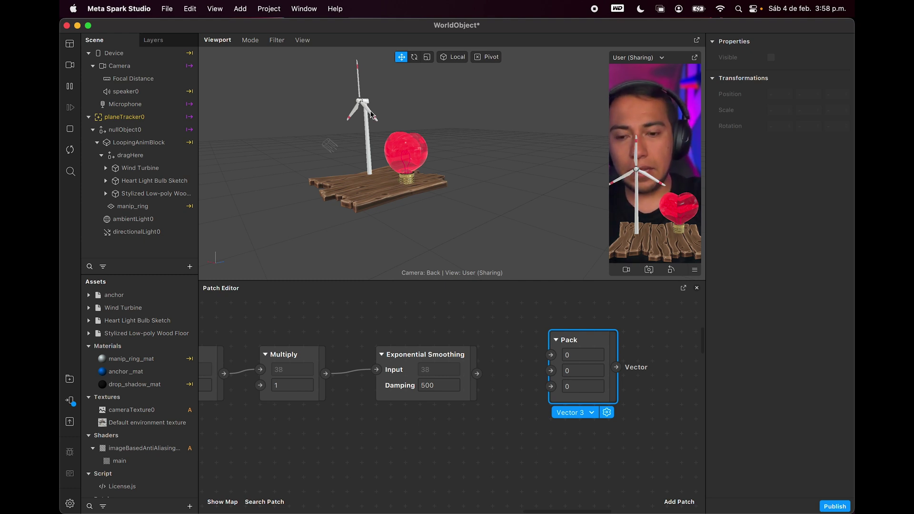
Select the wind turbine's blade mesh, try rotating it about the Z axis, and reset its Z rotation to 0
scroll(371, 110, up, 8)
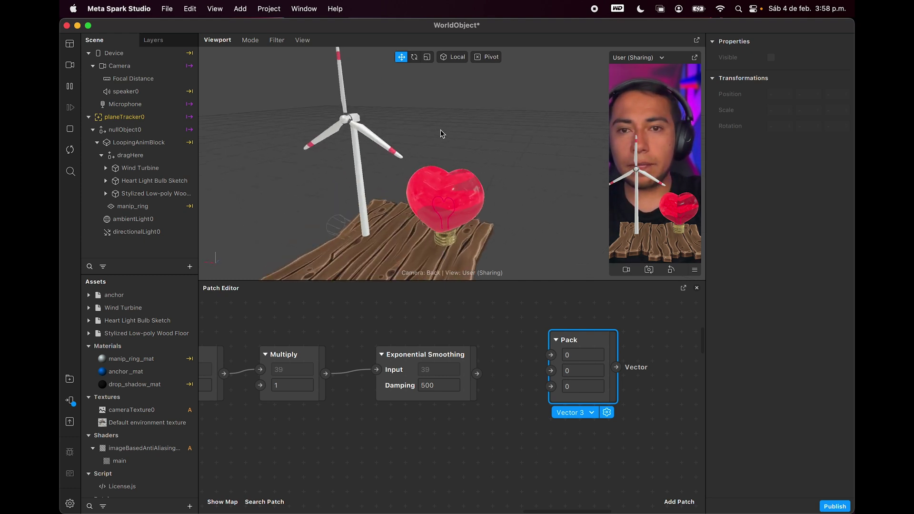
click(381, 148)
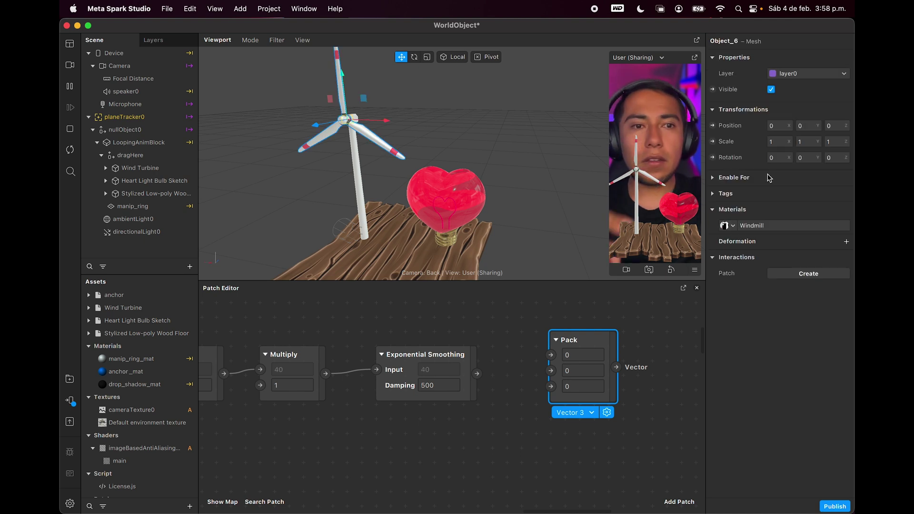
click(414, 57)
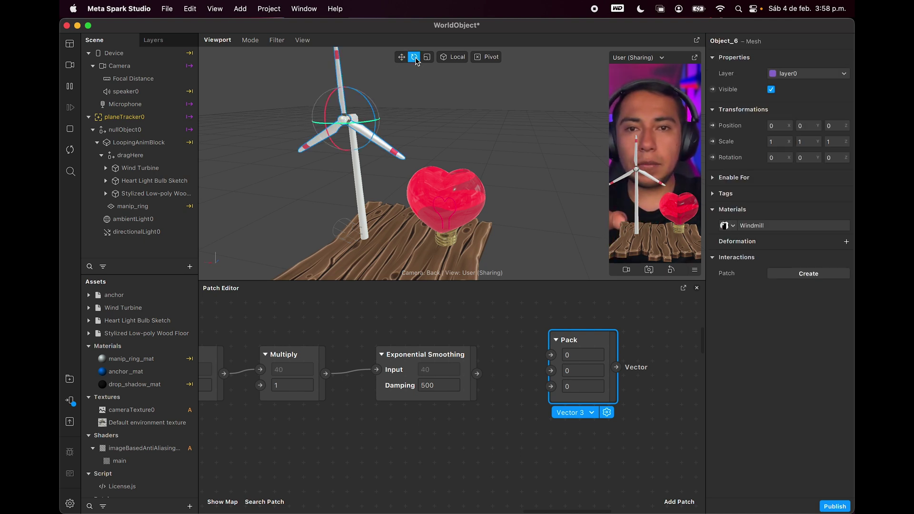
drag(373, 115, 382, 136)
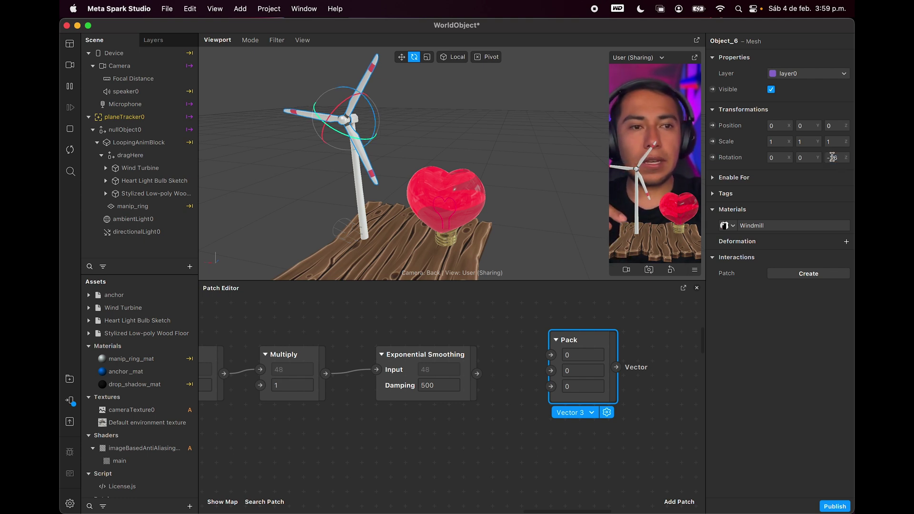
click(832, 157)
text(0)
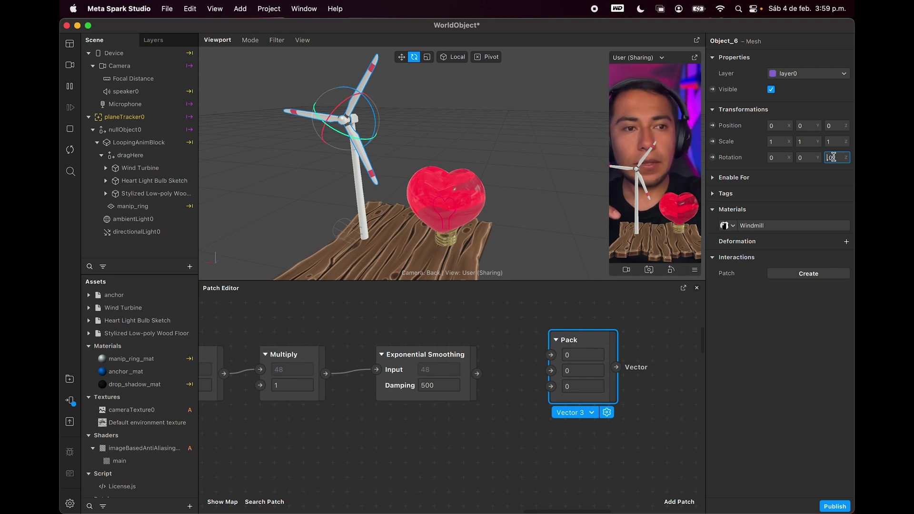
key(Return)
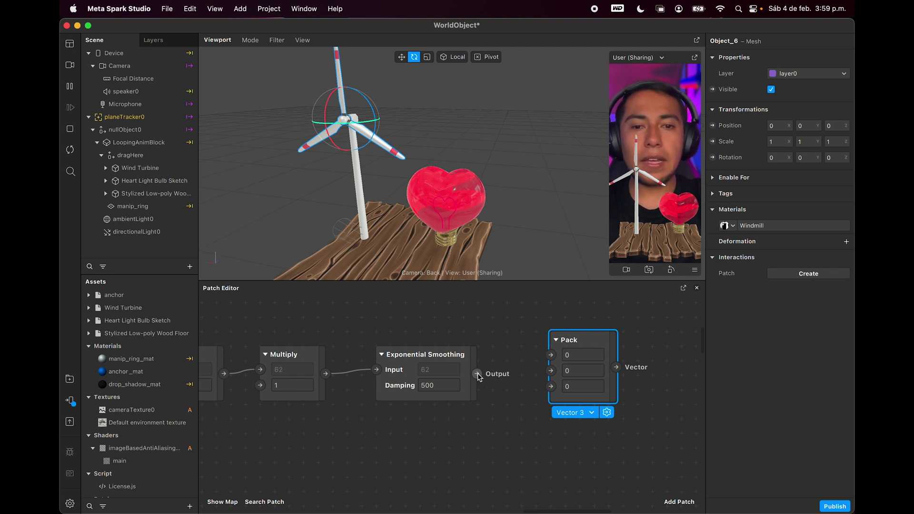
Connect Exponential Smoothing's output to Pack's third input and Pack's output to a new 3D Rotation patch for the turbine blades
drag(477, 374, 550, 389)
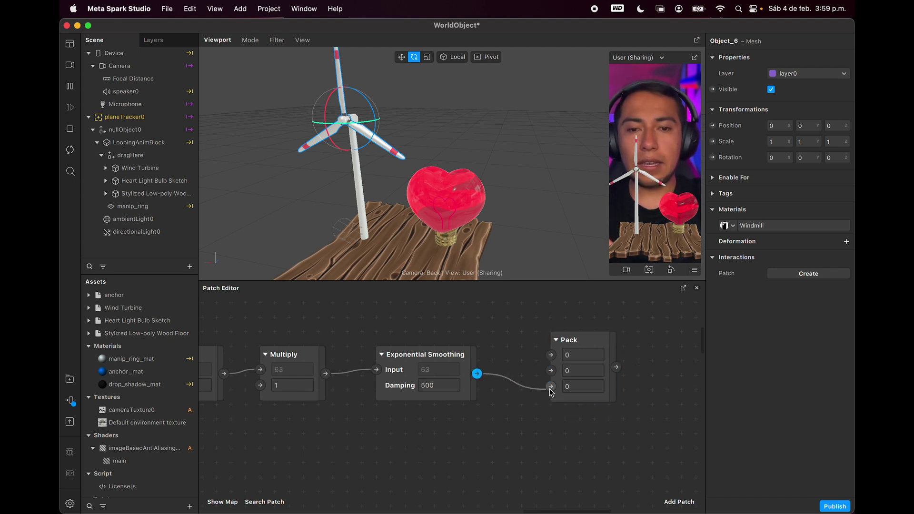
scroll(573, 412, right, 4)
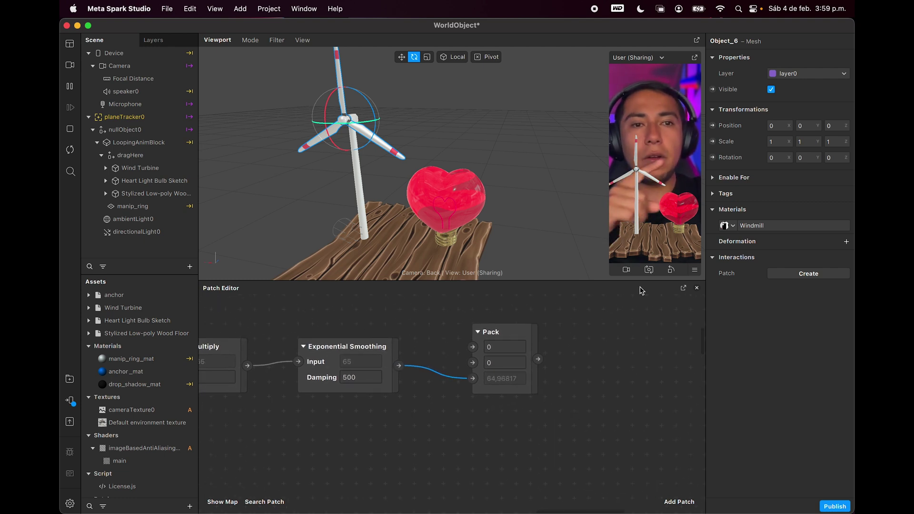
click(713, 158)
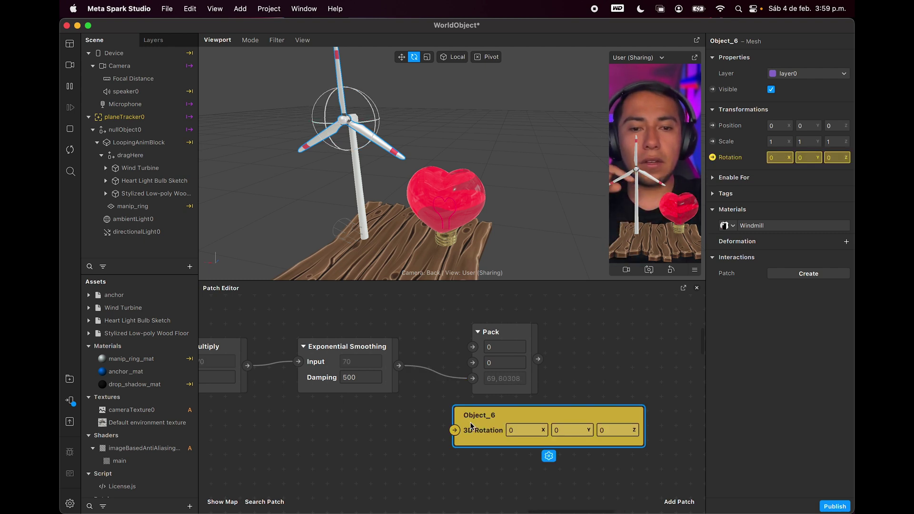
drag(480, 425, 560, 362)
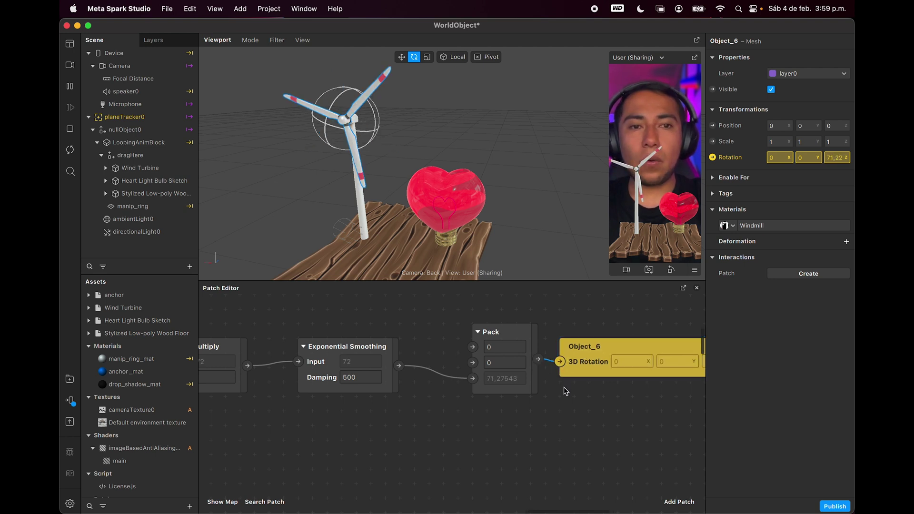
Restart the effect preview and check how the patch chain rotates the turbine blades
scroll(495, 406, left, 10)
scroll(496, 406, down, 3)
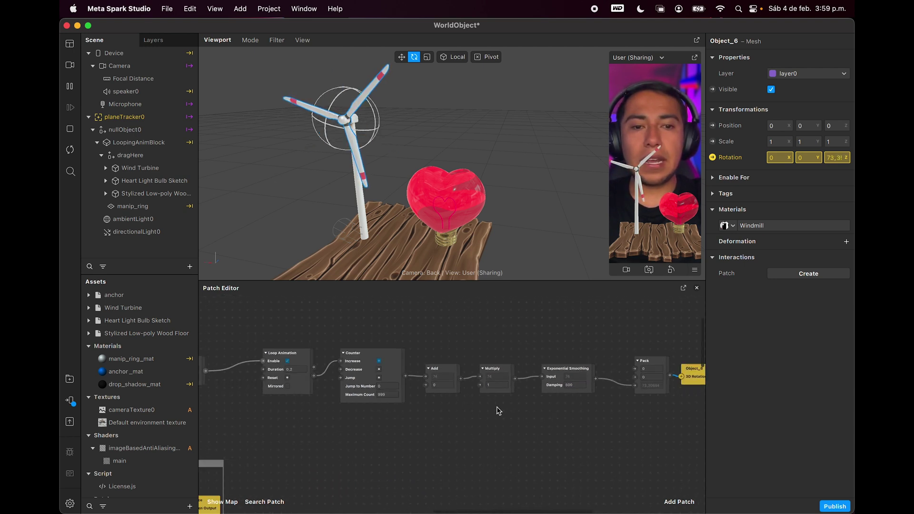
scroll(499, 411, right, 3)
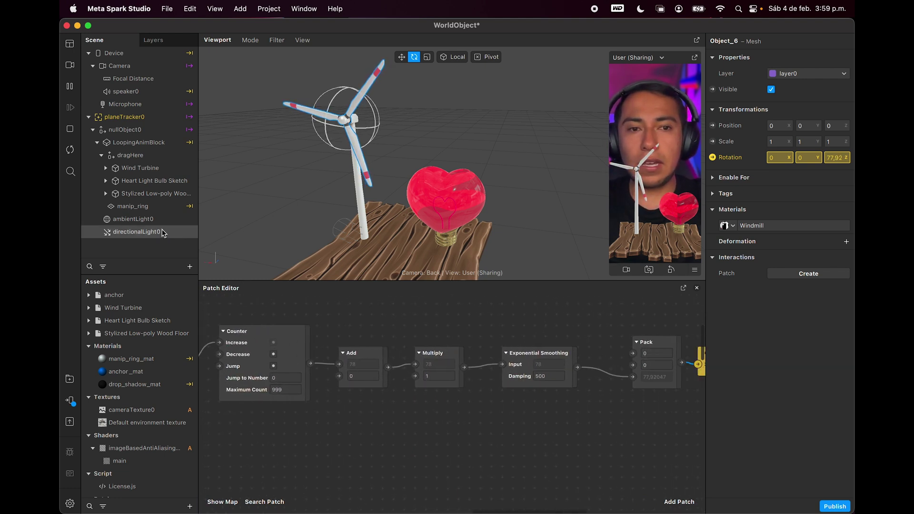
click(71, 151)
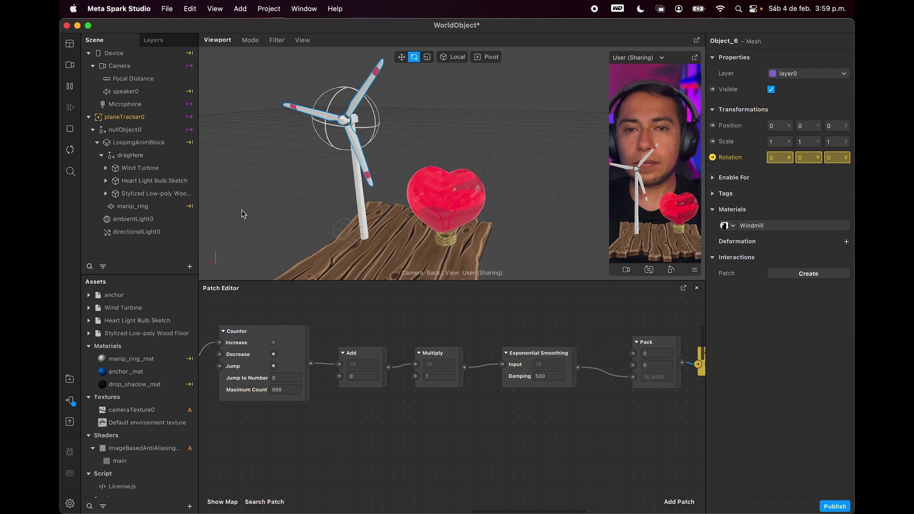
scroll(516, 364, right, 2)
scroll(517, 365, right, 2)
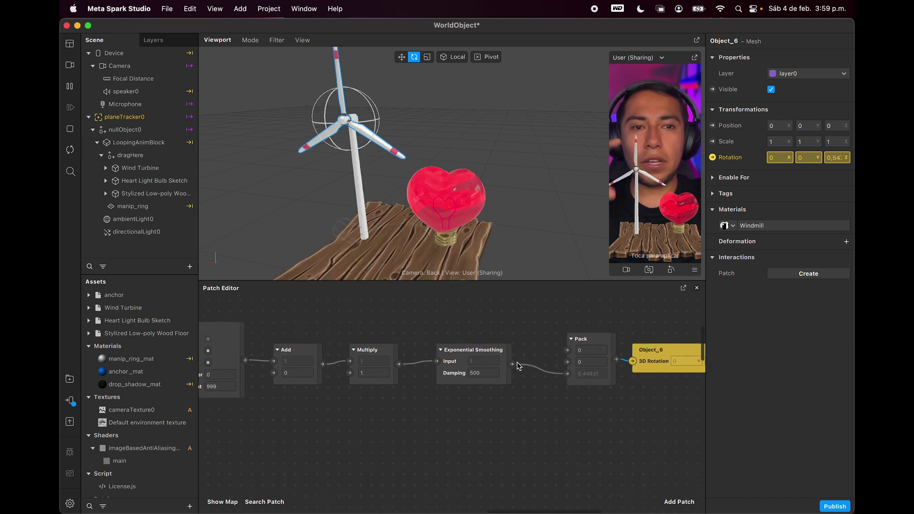
scroll(519, 366, down, 2)
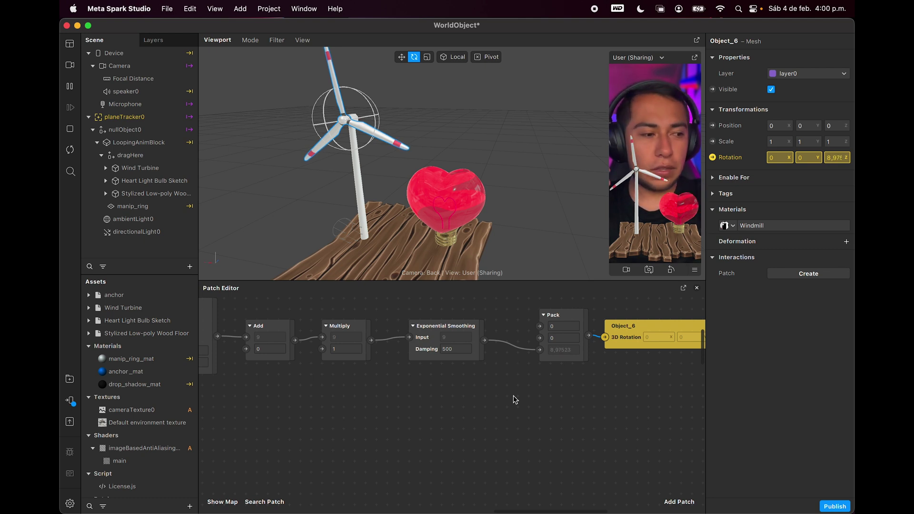
Set the second input of the Multiply patch before Exponential Smoothing to 70
scroll(494, 408, left, 5)
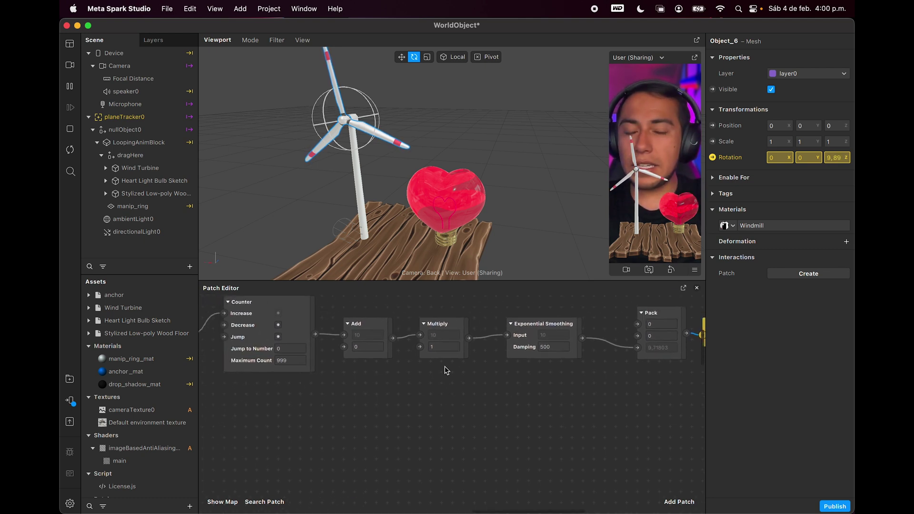
click(443, 347)
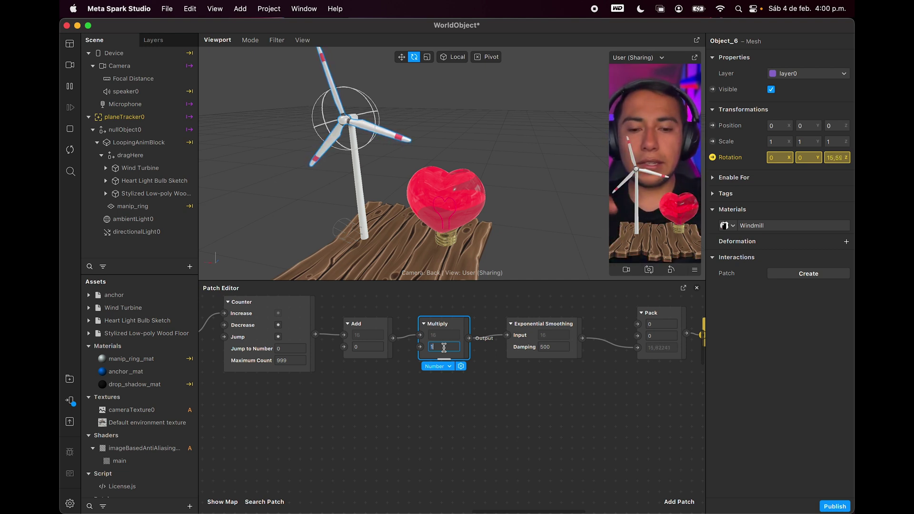
text(70)
click(478, 376)
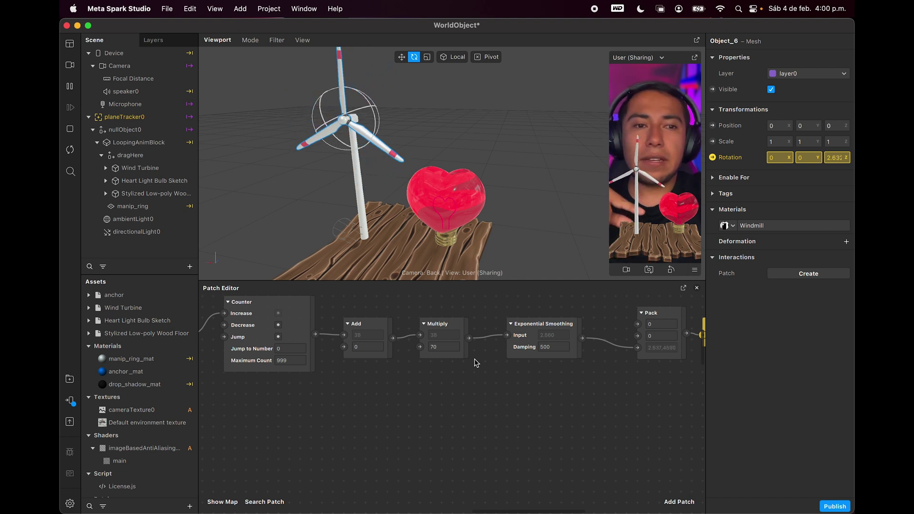
Select the patches from Loop Animation through the blades' 3D Rotation and move them together closer to Greater or Equal
scroll(475, 363, left, 5)
scroll(476, 362, up, 3)
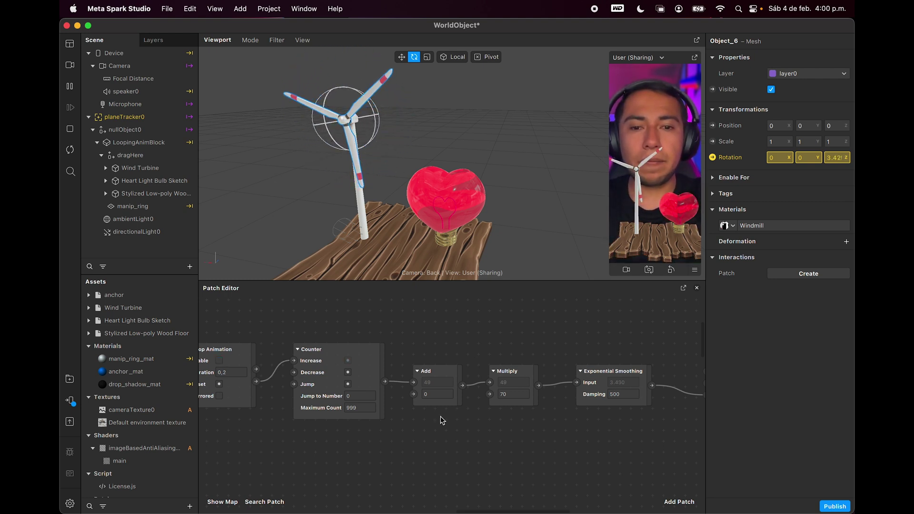
scroll(440, 418, left, 10)
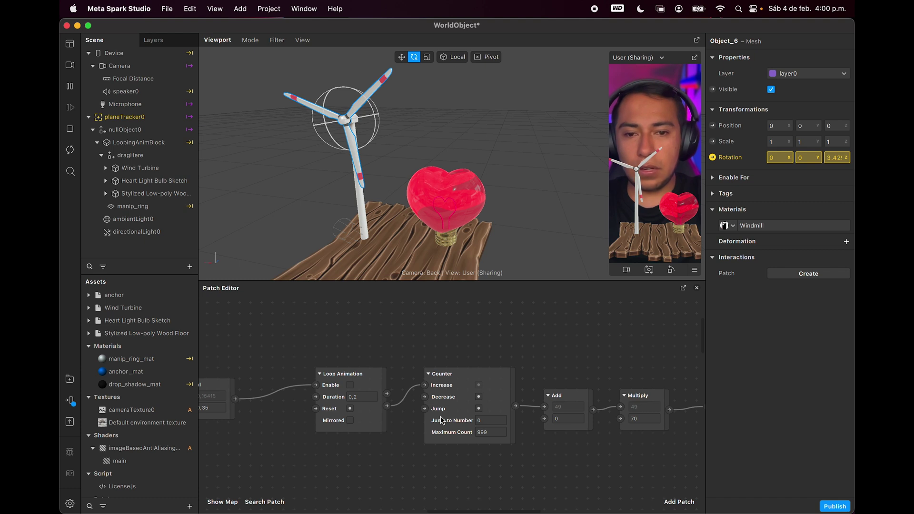
scroll(440, 419, down, 5)
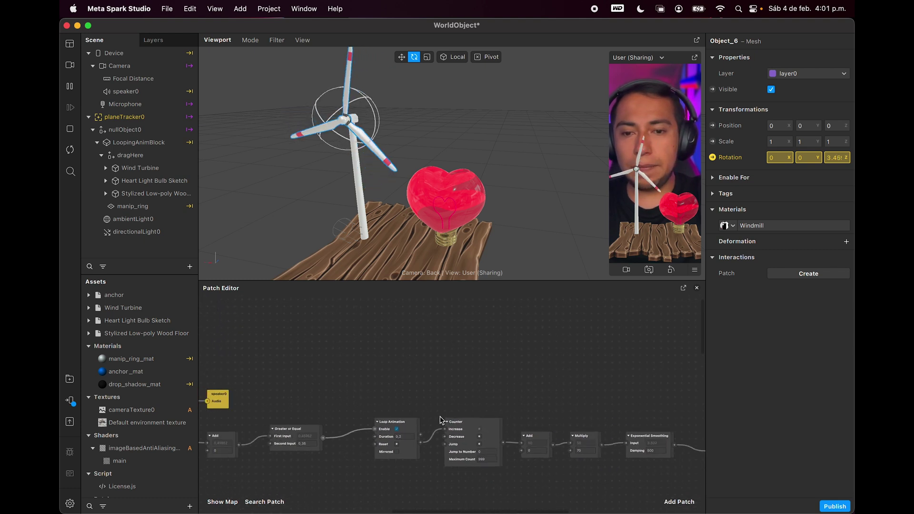
scroll(618, 398, down, 5)
scroll(618, 398, right, 5)
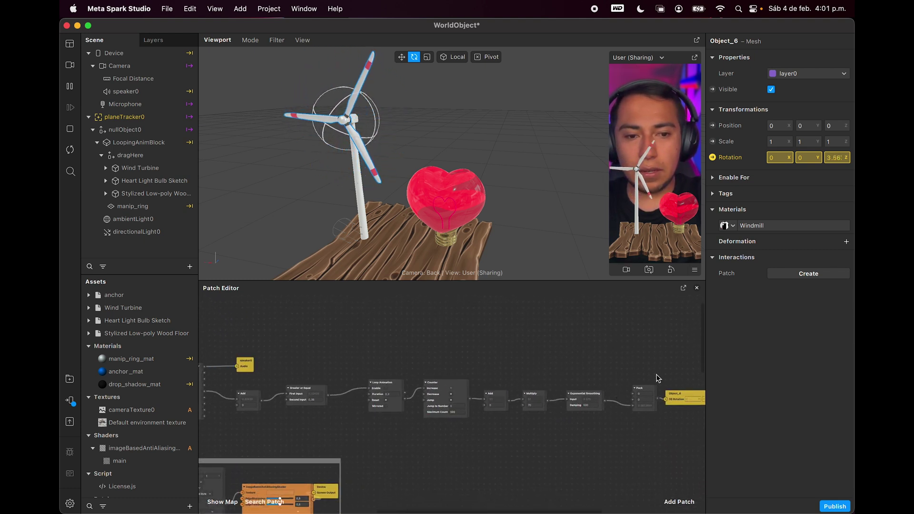
drag(678, 376, 371, 407)
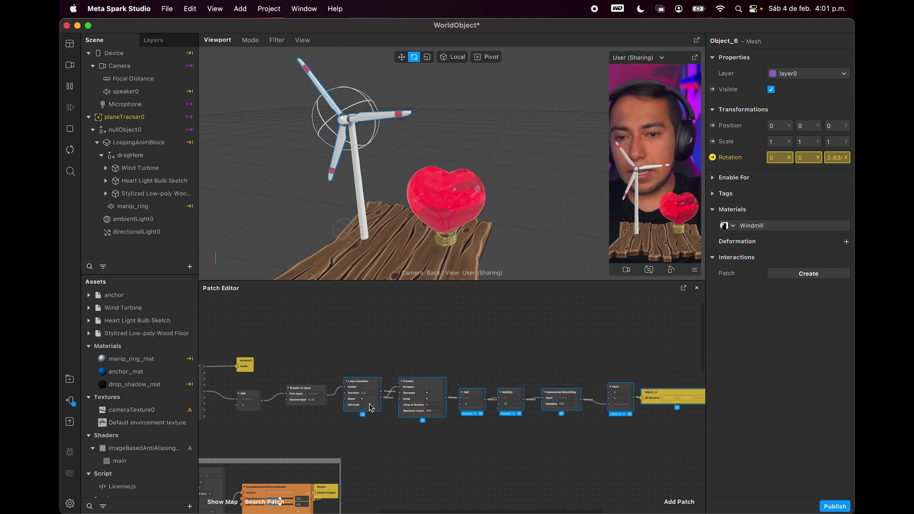
Add a Mix patch and place it in the empty area above the Loop Animation and Counter patches
scroll(368, 407, up, 5)
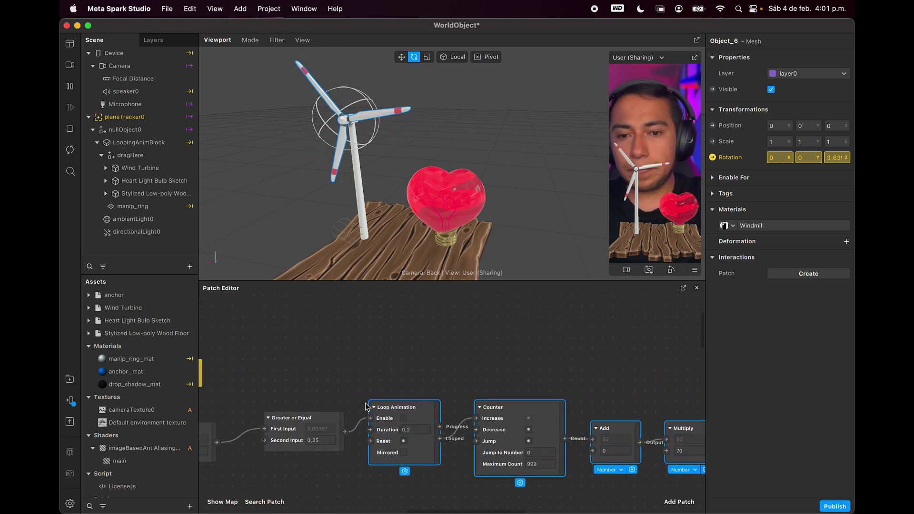
scroll(367, 407, up, 2)
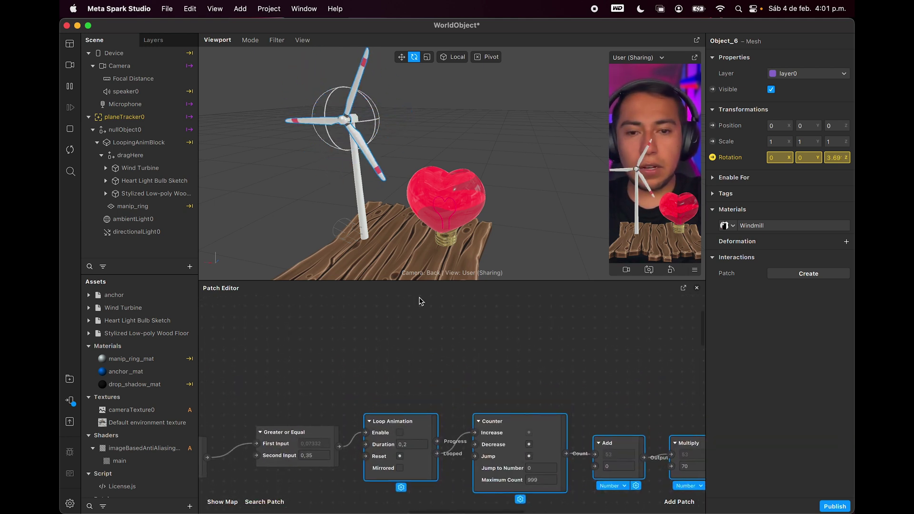
right_click(371, 347)
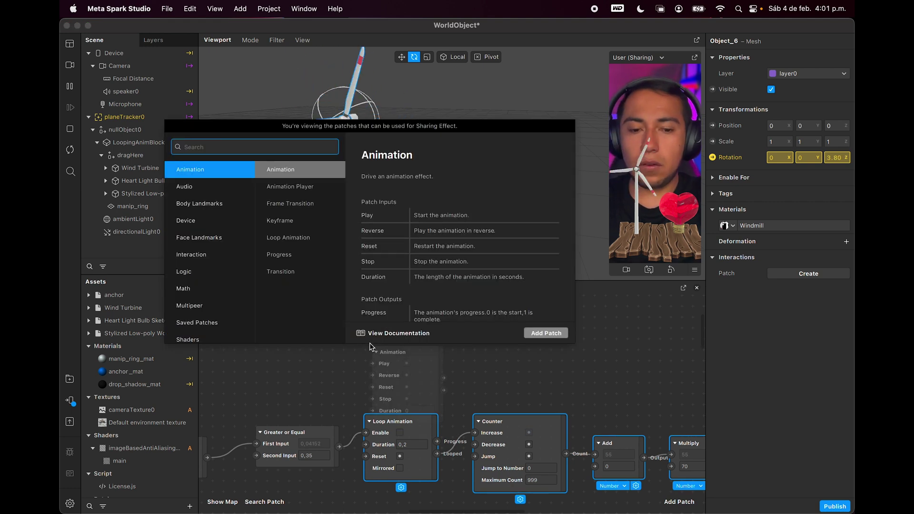
text(mic)
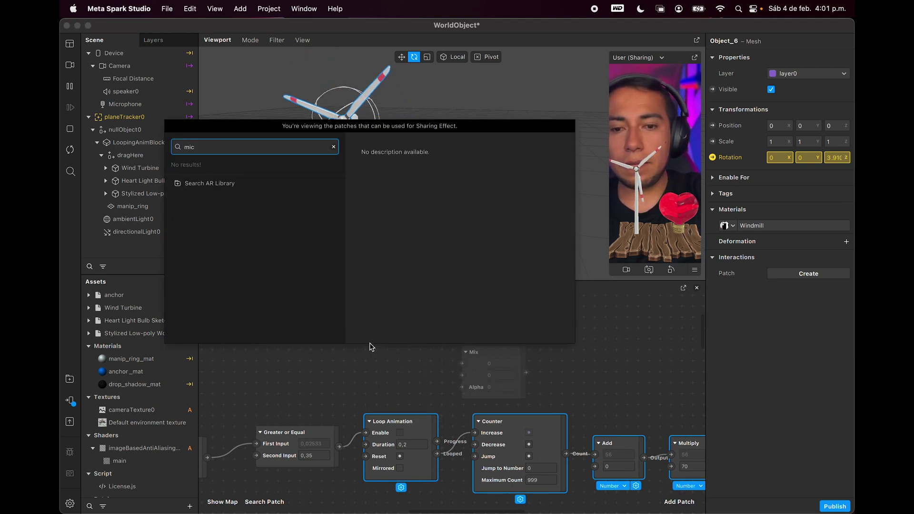
key(BackSpace)
text(x)
key(Return)
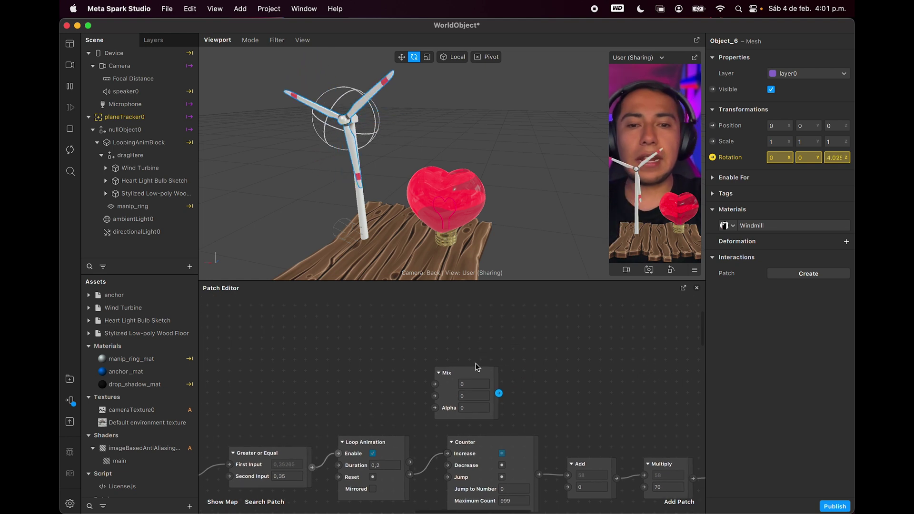
drag(476, 368, 475, 321)
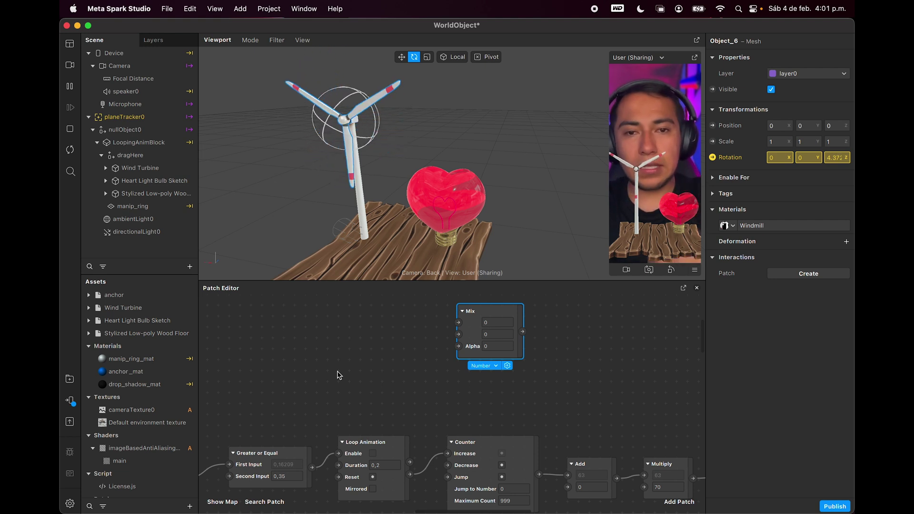
Expand the Heart Light Bulb Sketch assets and add the HeartLightBulb_mat_baseColor texture to the patch graph beside Mix
click(88, 321)
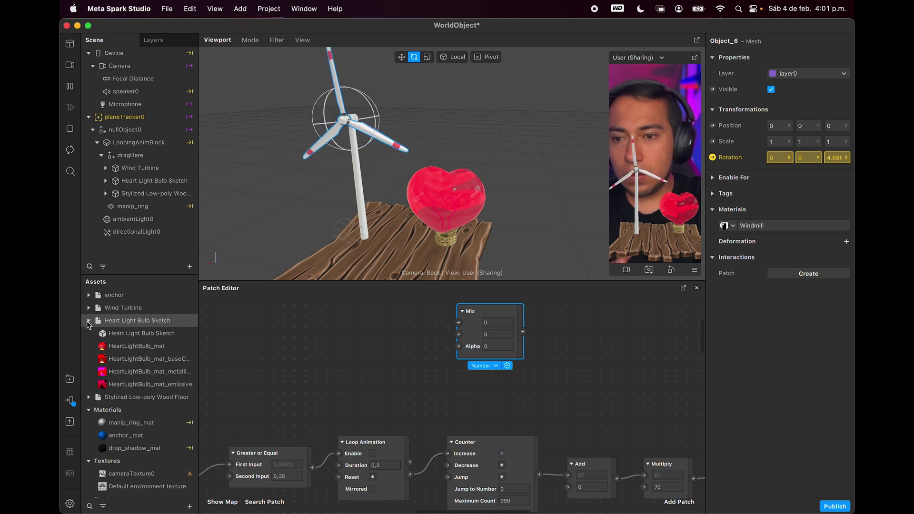
click(135, 359)
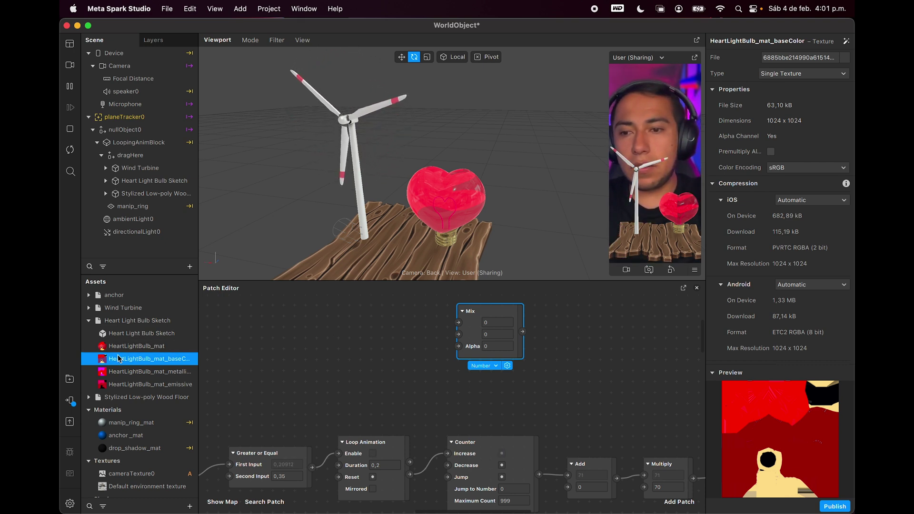
drag(118, 359, 348, 321)
scroll(387, 344, up, 3)
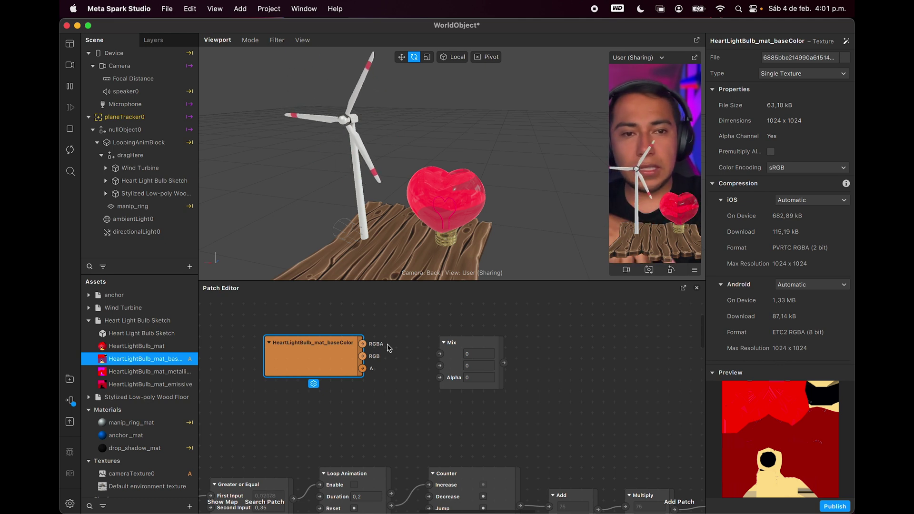
In the HeartLightBulb_mat material, turn off Double Sided and Emission and set Roughness and Metallic to 0
click(170, 348)
scroll(756, 328, down, 1)
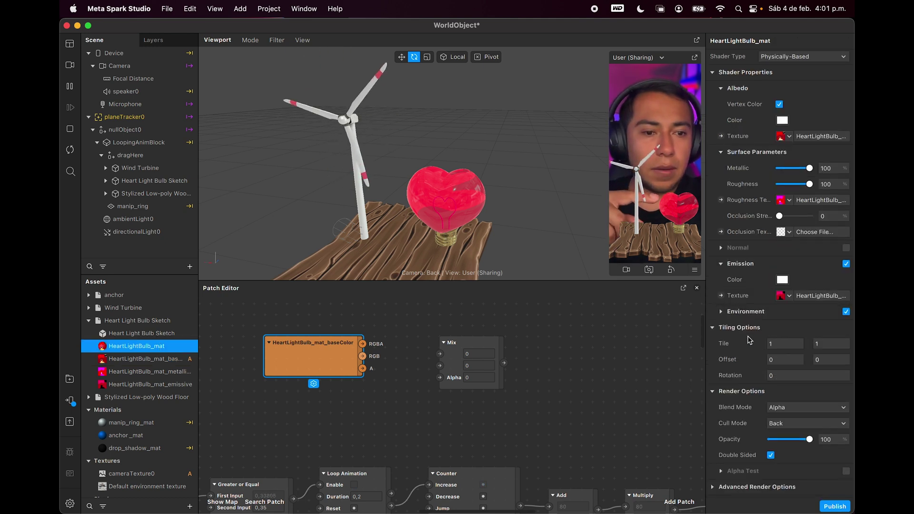
click(771, 442)
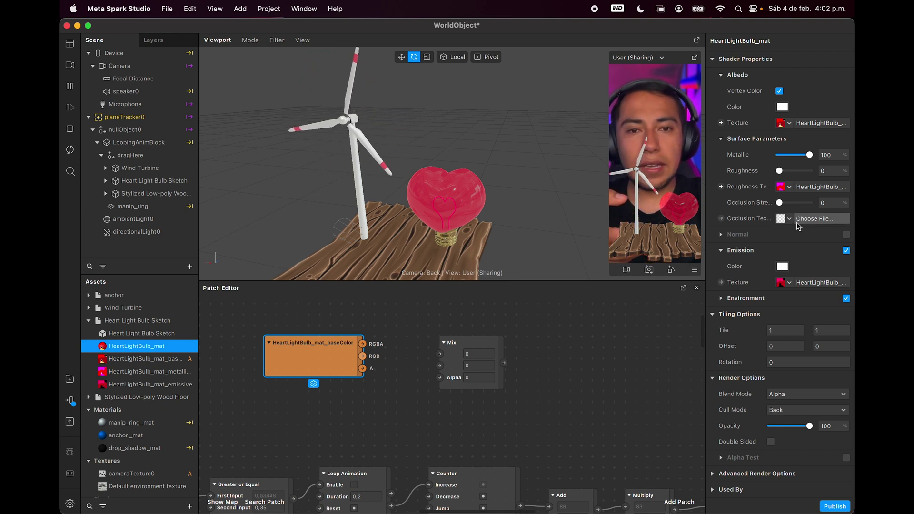
click(845, 250)
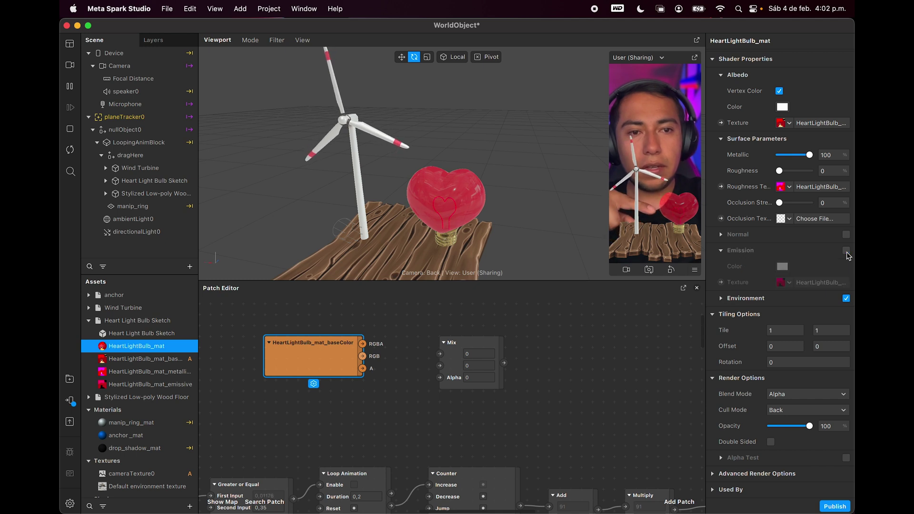
click(846, 251)
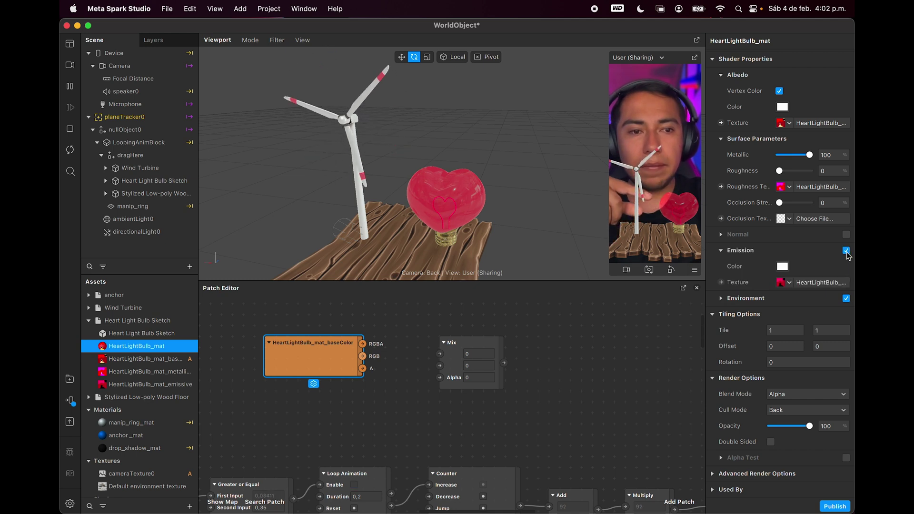
click(846, 251)
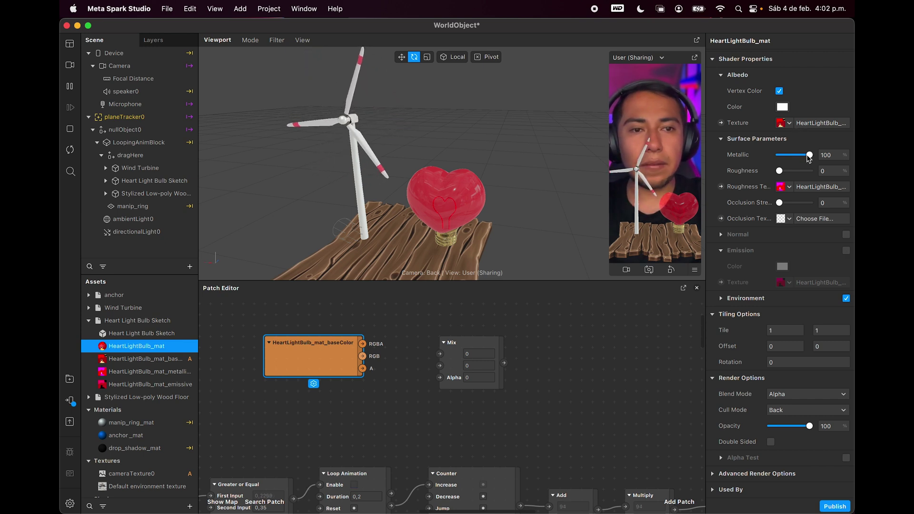
drag(809, 154, 779, 156)
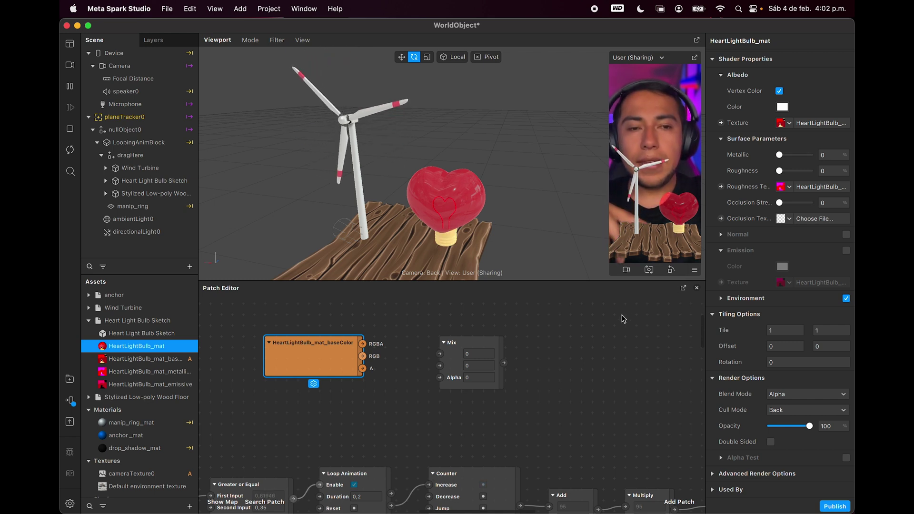
Move the Mix patch slightly higher and bring the HeartLightBulb_mat_baseColor texture patch closer to it
scroll(624, 319, left, 5)
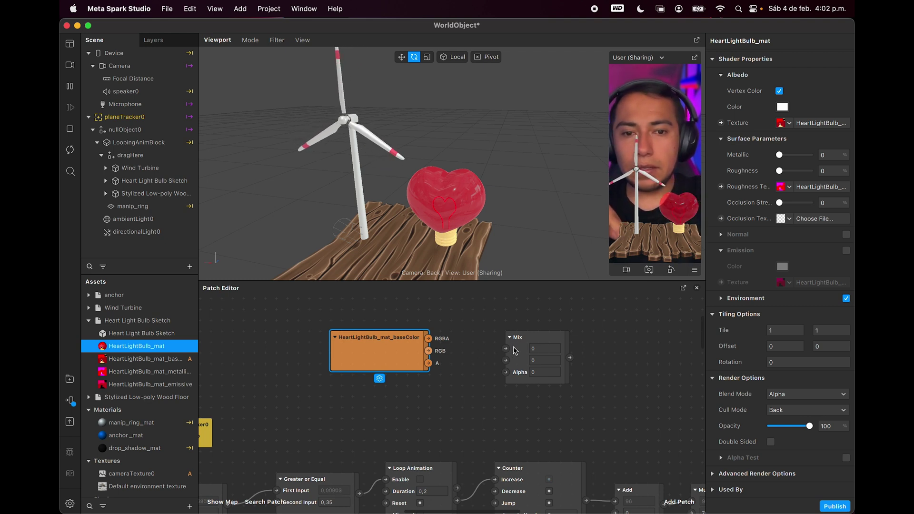
drag(521, 337, 521, 315)
drag(393, 352, 414, 347)
Add an Add patch and place it above the HeartLightBulb_mat_baseColor texture patch
scroll(414, 347, up, 3)
right_click(398, 336)
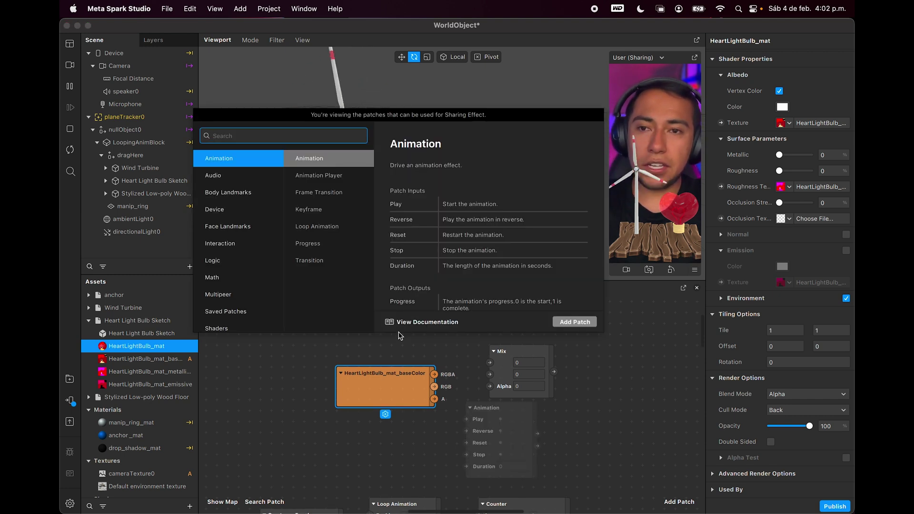
text(add)
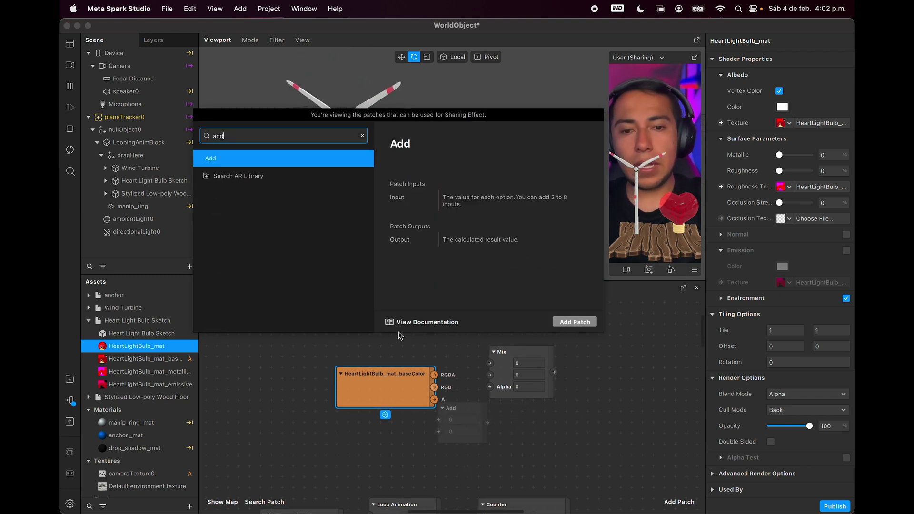
key(Return)
drag(450, 408, 393, 307)
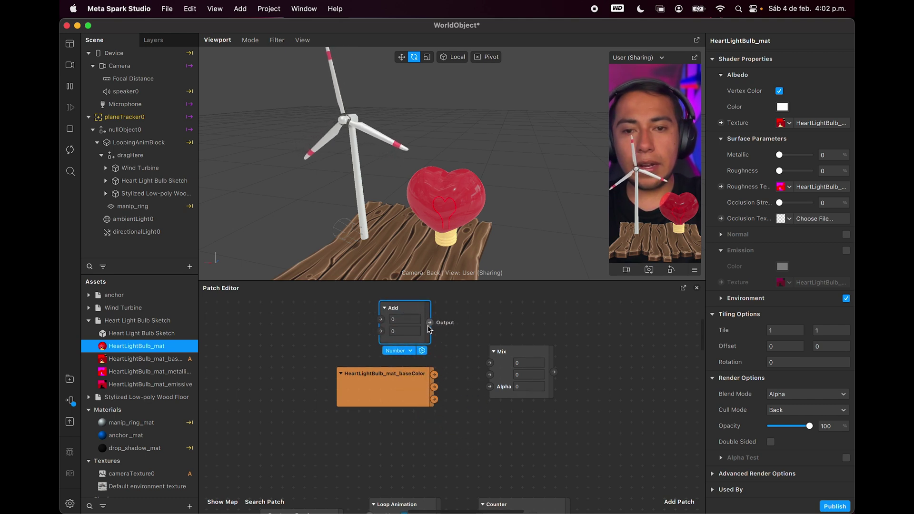
Set the new Add patch's type to Color and connect its output to Mix's first input
click(411, 352)
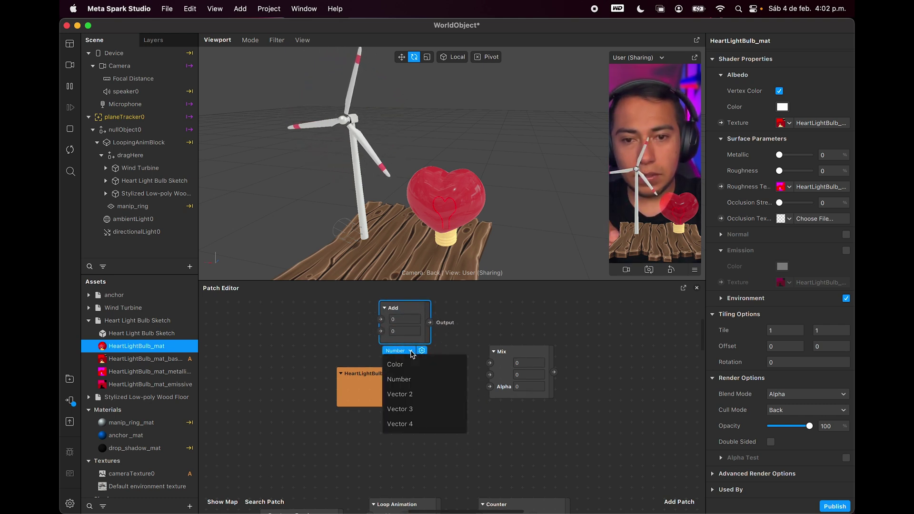
click(412, 367)
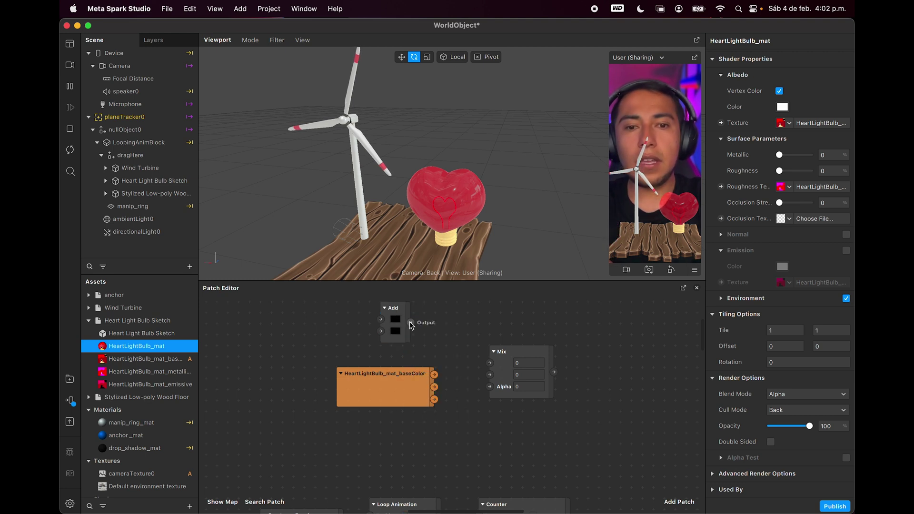
drag(411, 325, 489, 363)
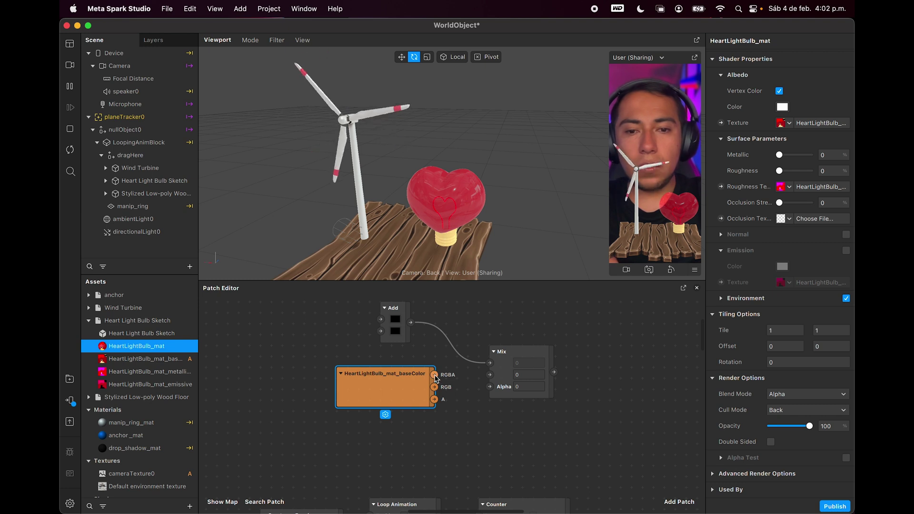
Connect the RGBA output of the HeartLightBulb_mat_baseColor texture patch to Mix's second input
drag(434, 375, 490, 376)
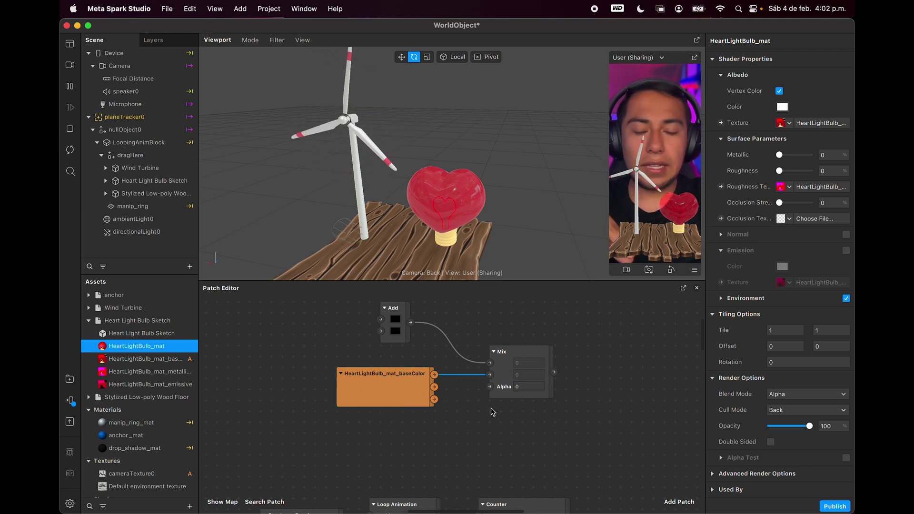
scroll(490, 408, down, 3)
scroll(491, 408, left, 2)
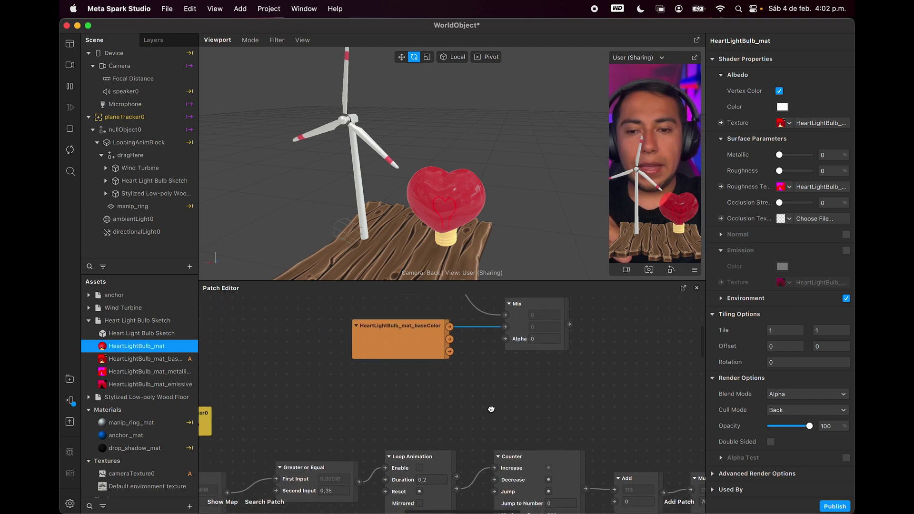
scroll(515, 412, up, 3)
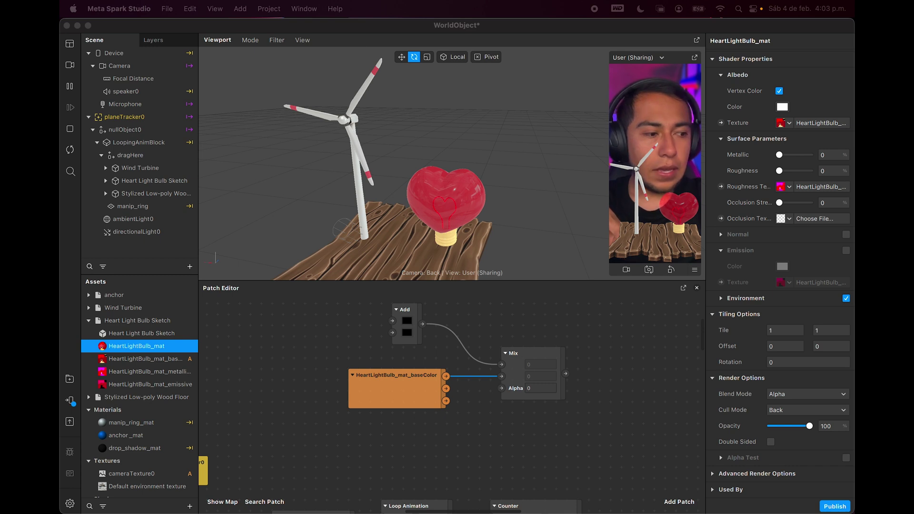
Duplicate the Loop Animation and Counter patches and place the copies directly above the originals
scroll(494, 411, down, 5)
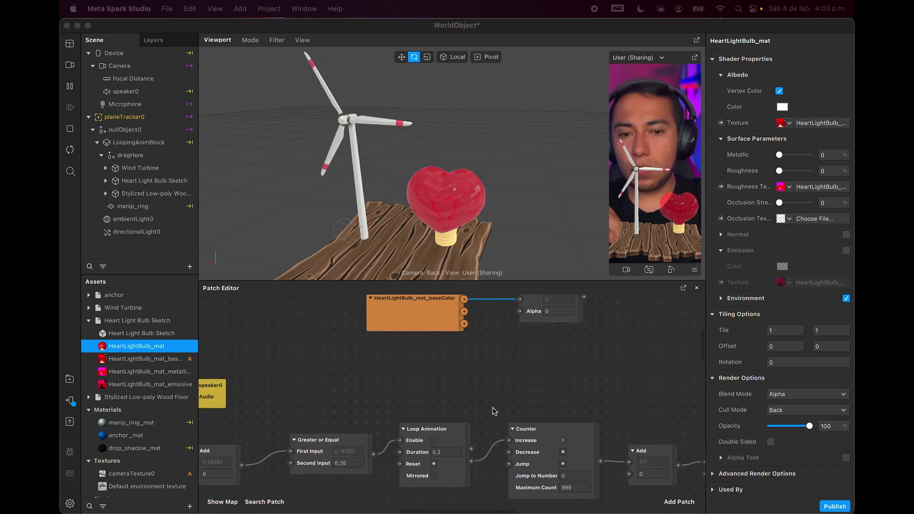
scroll(537, 437, right, 3)
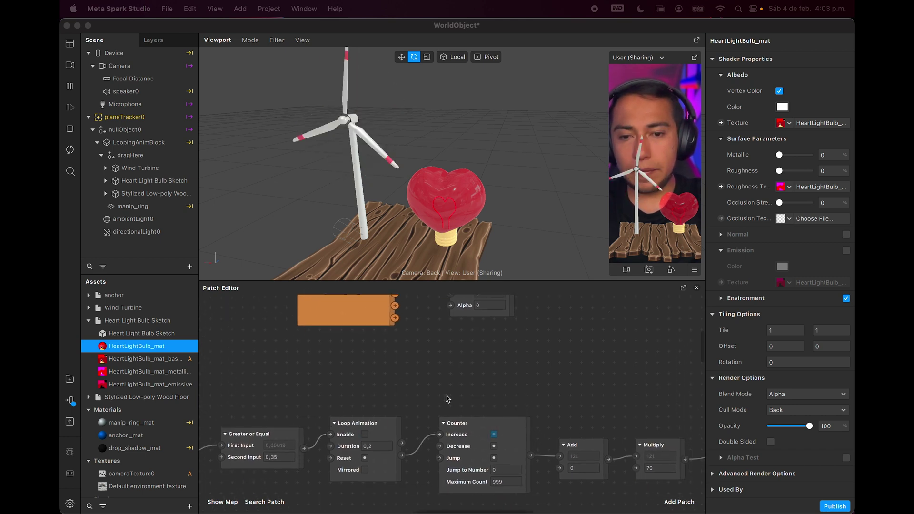
click(536, 368)
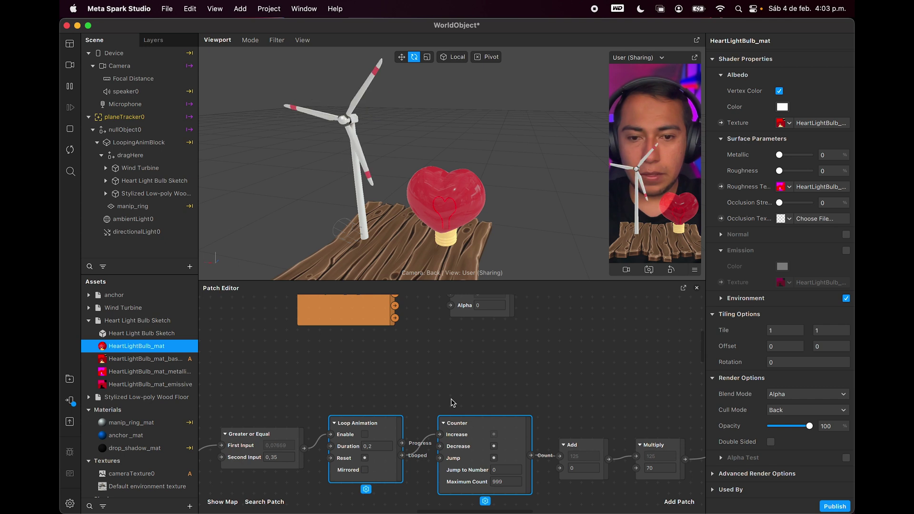
key(super+v)
drag(487, 431, 362, 377)
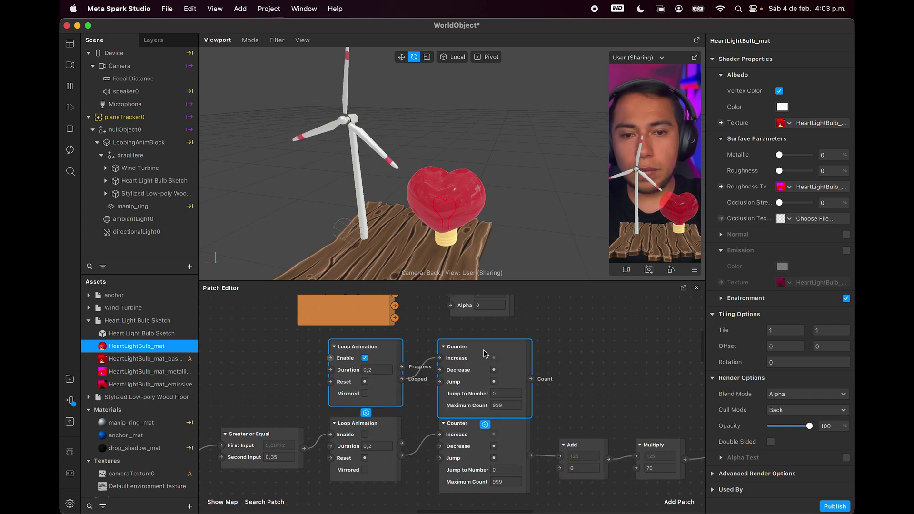
Move the Add, base colour texture and Mix patches together further up to make room for the copies
scroll(484, 353, up, 3)
drag(509, 430, 286, 328)
drag(342, 400, 385, 345)
Connect the Greater or Equal output to the Enable input of the duplicated Loop Animation
scroll(433, 422, down, 4)
scroll(434, 421, left, 3)
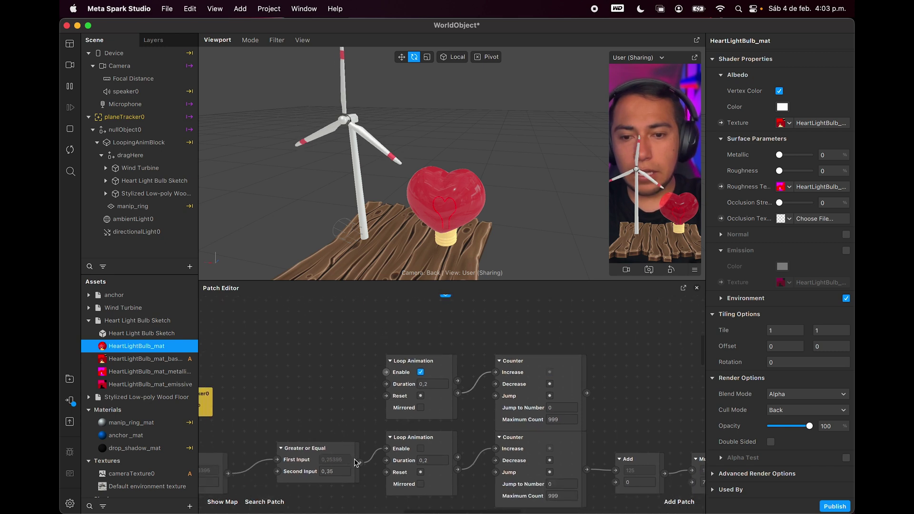
drag(357, 461, 385, 372)
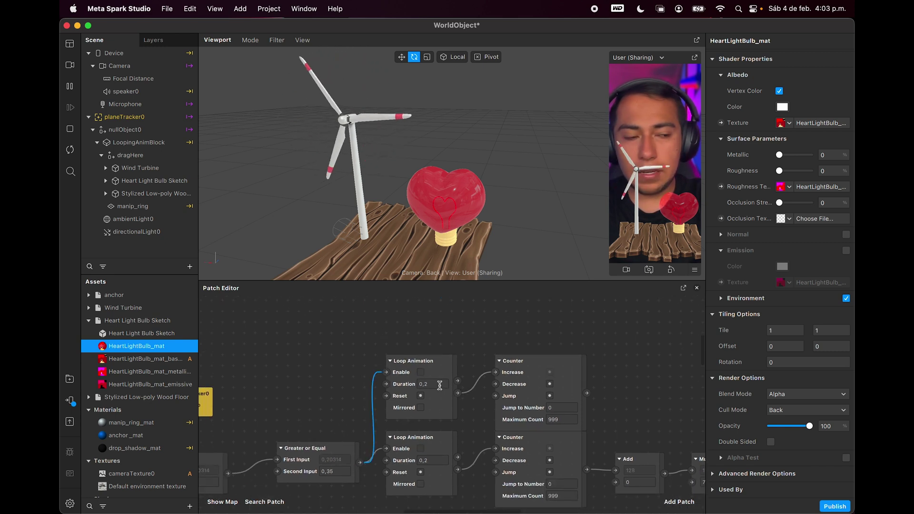
Set the duplicated Loop Animation's Duration to 1 and shift it and its Counter slightly higher, level with each other
scroll(439, 386, right, 3)
drag(457, 394, 447, 383)
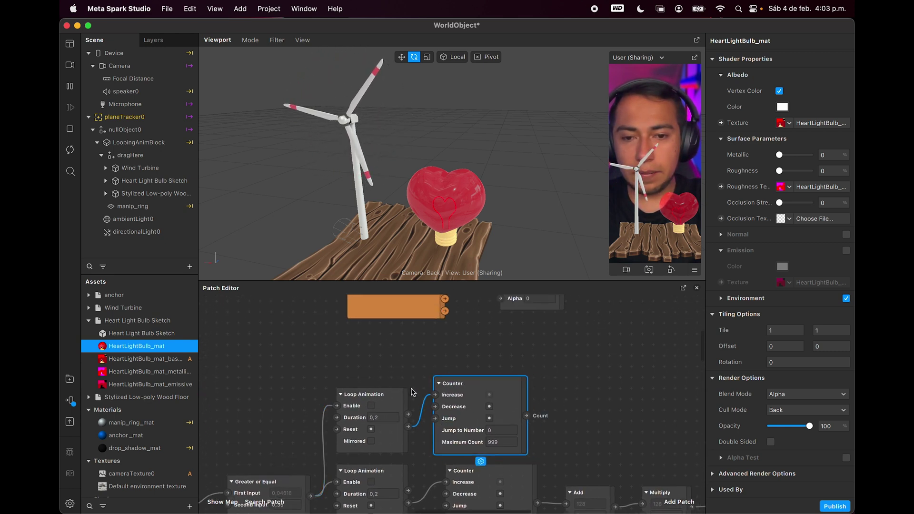
click(398, 395)
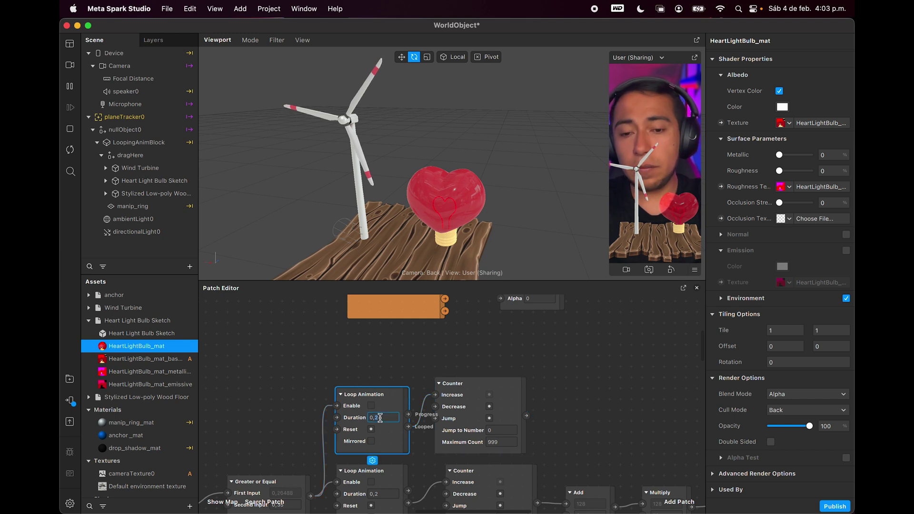
text(1)
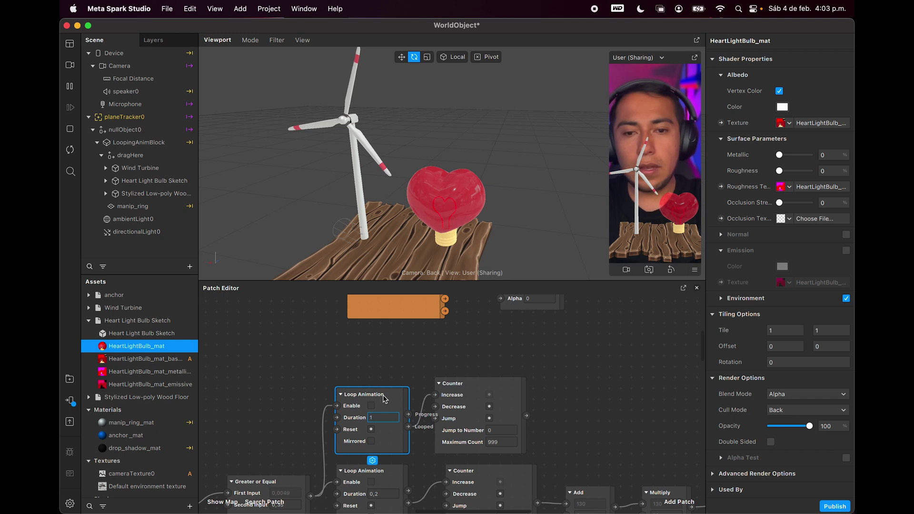
drag(383, 395, 384, 395)
click(579, 391)
click(388, 403)
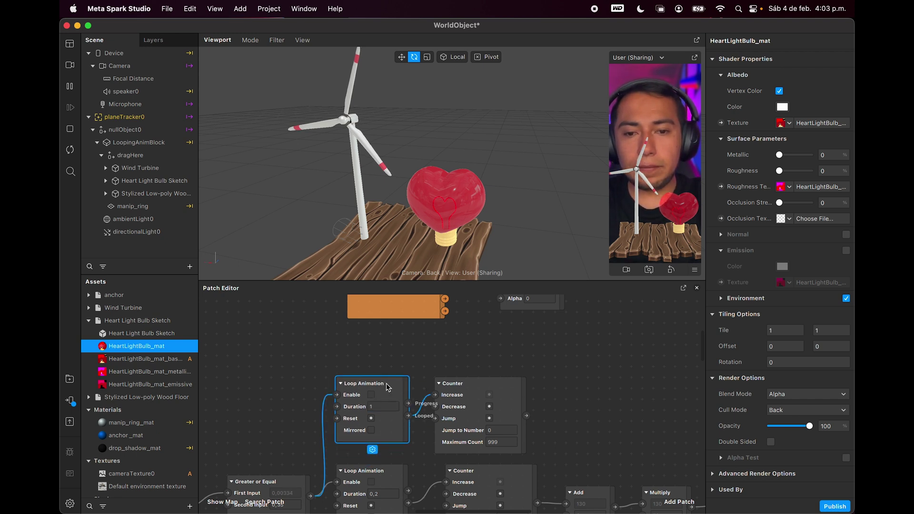
Add a Divide patch and place it just after the duplicated Counter
scroll(547, 405, right, 3)
scroll(547, 404, down, 1)
scroll(560, 411, up, 3)
scroll(560, 411, right, 2)
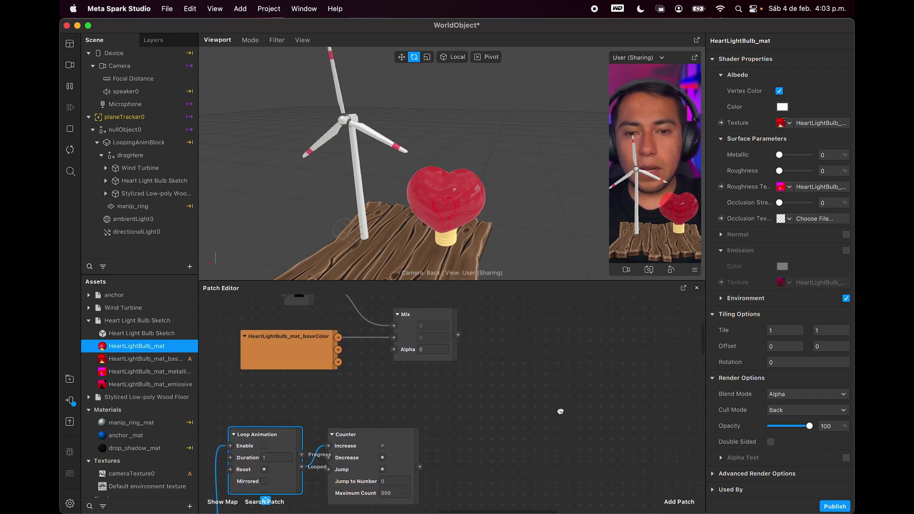
scroll(471, 452, down, 1)
scroll(471, 452, left, 1)
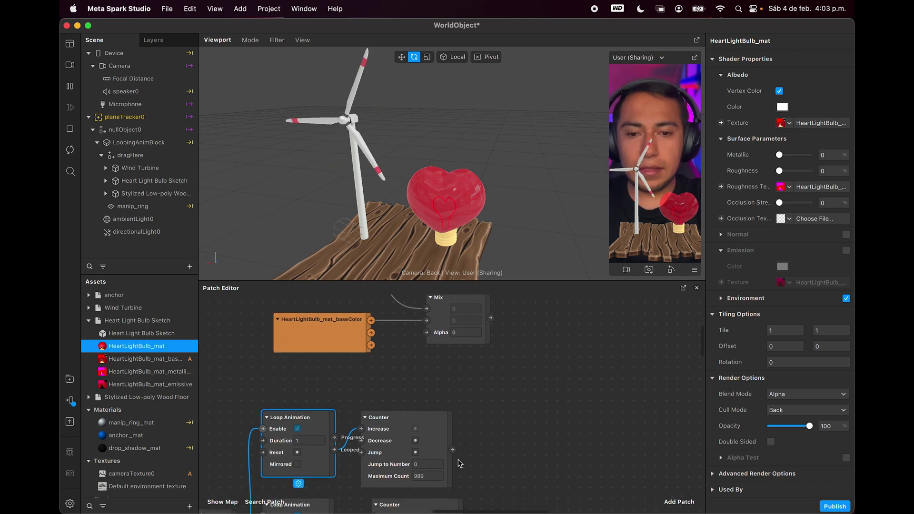
double_click(484, 440)
text(div)
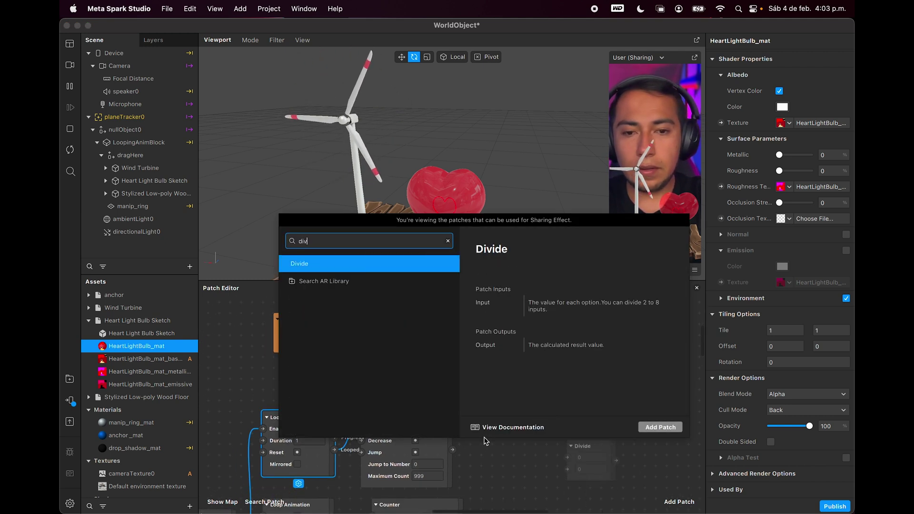
key(Return)
drag(594, 451, 518, 422)
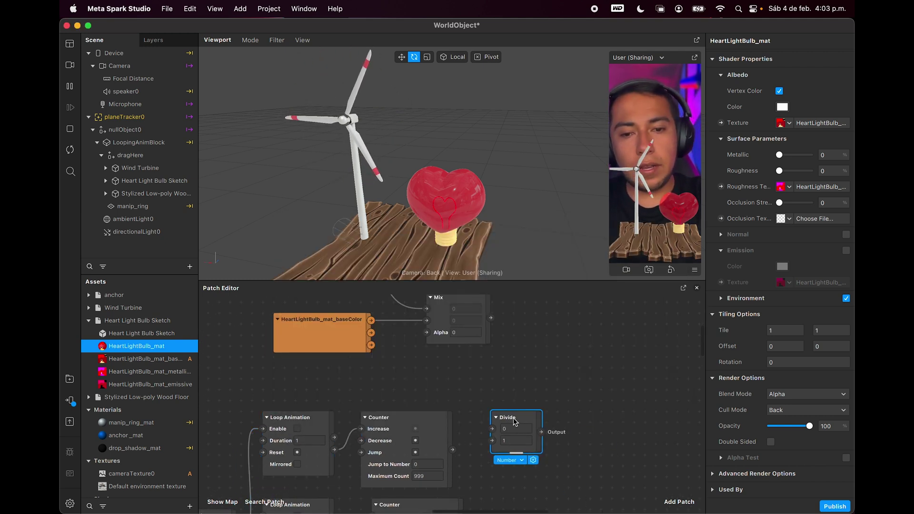
Connect the duplicated Counter's output to Divide's first input and set the divisor to 10
drag(452, 449, 492, 428)
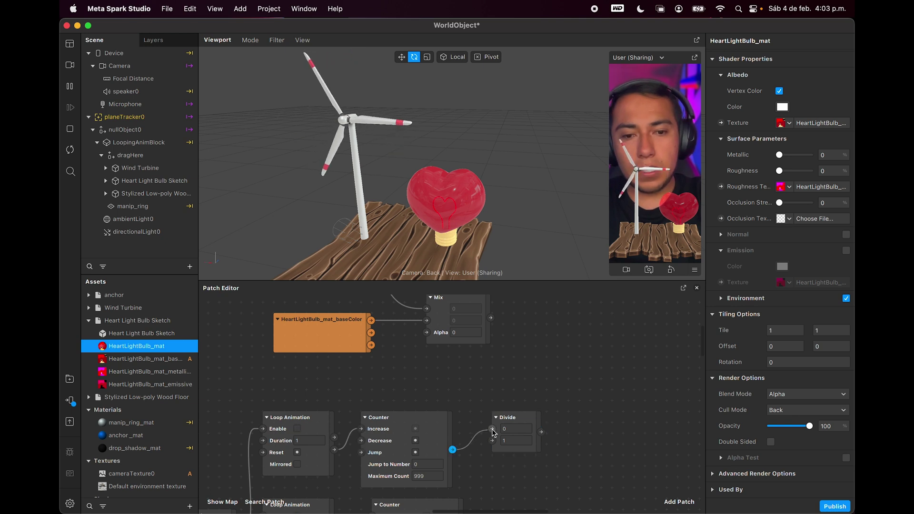
click(516, 440)
text(0)
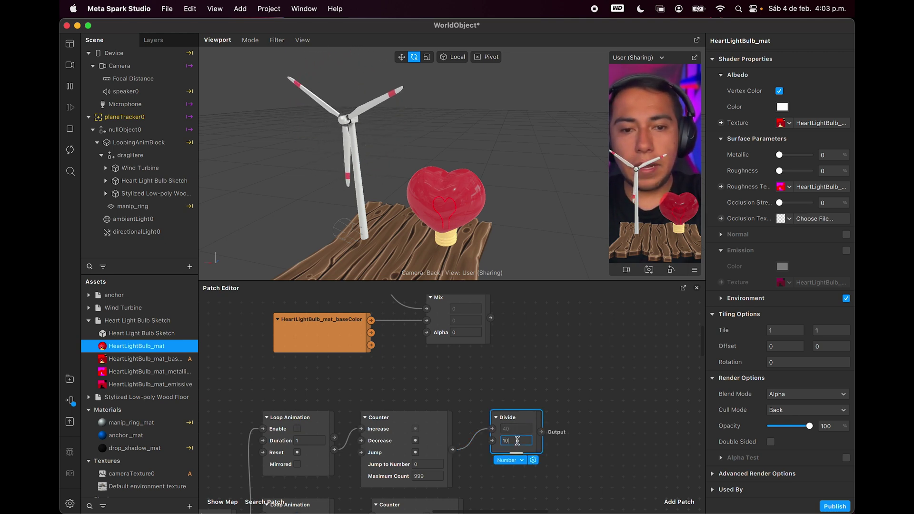
key(Return)
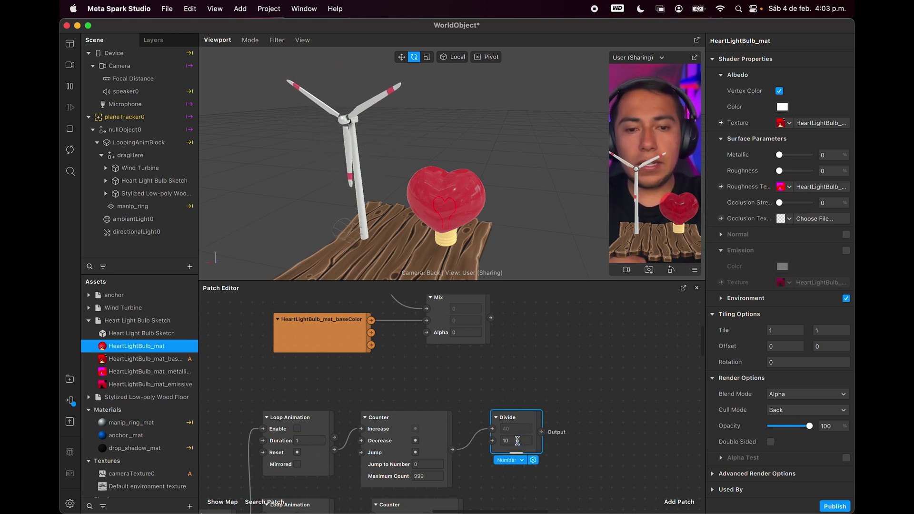
Add a Clamp patch and place it after the Divide patch
double_click(580, 426)
text(clam)
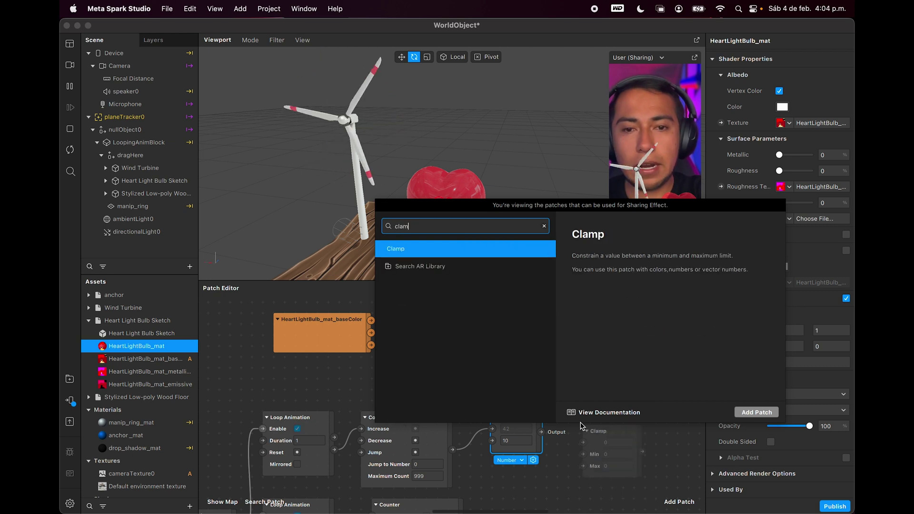
key(Return)
drag(597, 430, 582, 395)
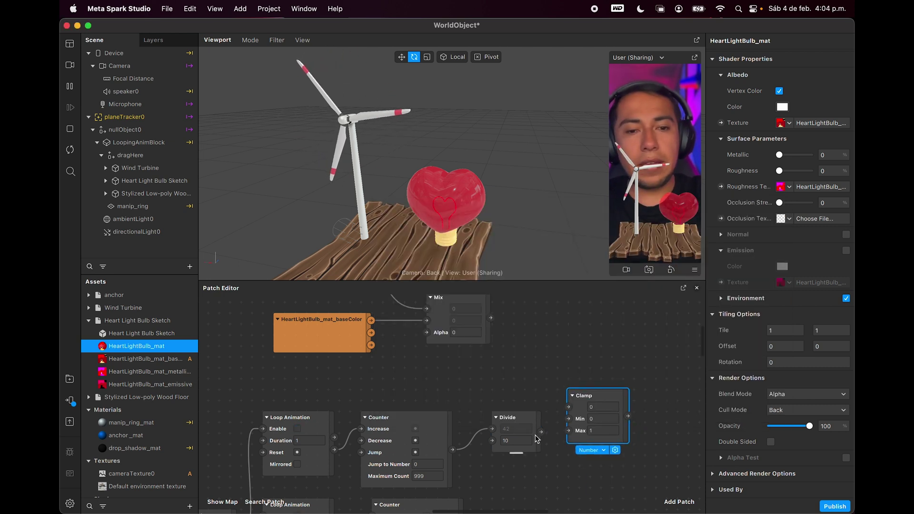
Connect Divide's output to Clamp's first input and Clamp's output to Mix's Alpha, keeping Clamp beside Divide
drag(542, 432, 568, 407)
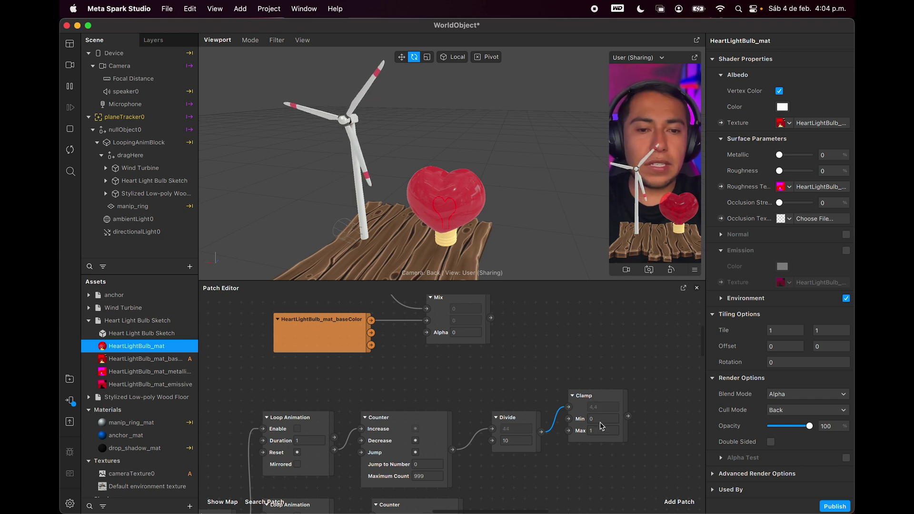
drag(594, 402, 413, 332)
scroll(534, 346, up, 3)
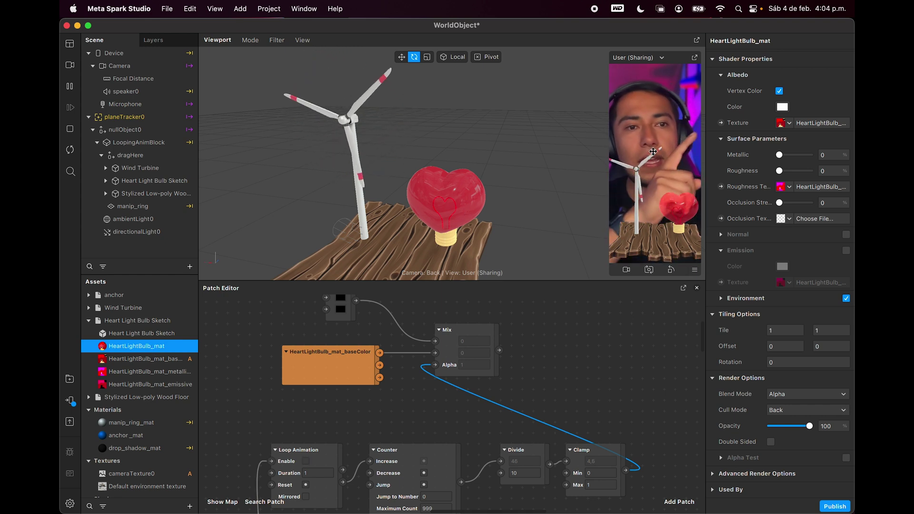
Create a patch for the material's albedo Texture, place it beside Mix and connect Mix's output to it
click(721, 123)
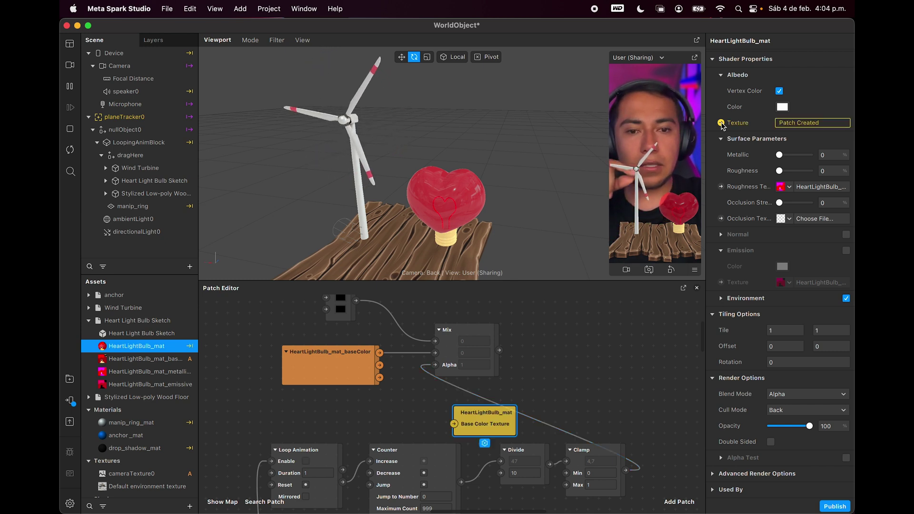
drag(482, 405, 551, 334)
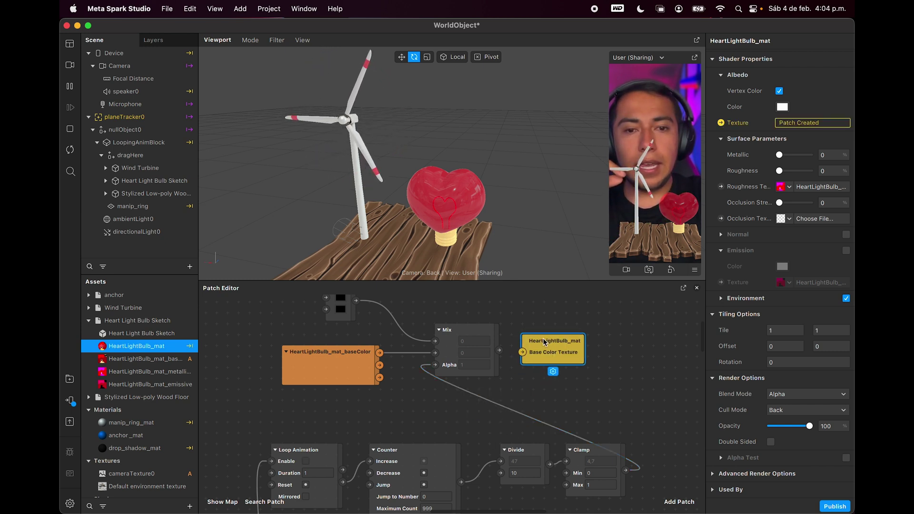
drag(498, 350, 552, 342)
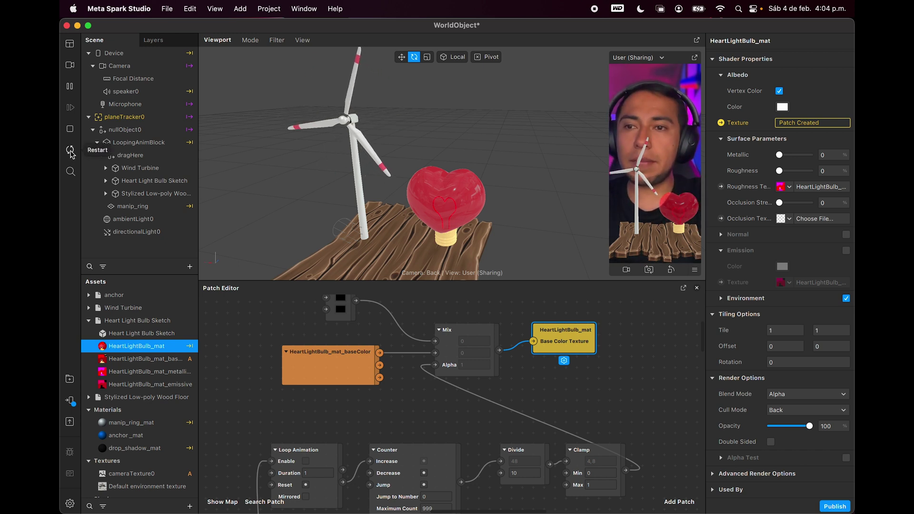
Restart the effect and check how the Counter, Divide and Clamp values drive the heart bulb's colour
click(70, 151)
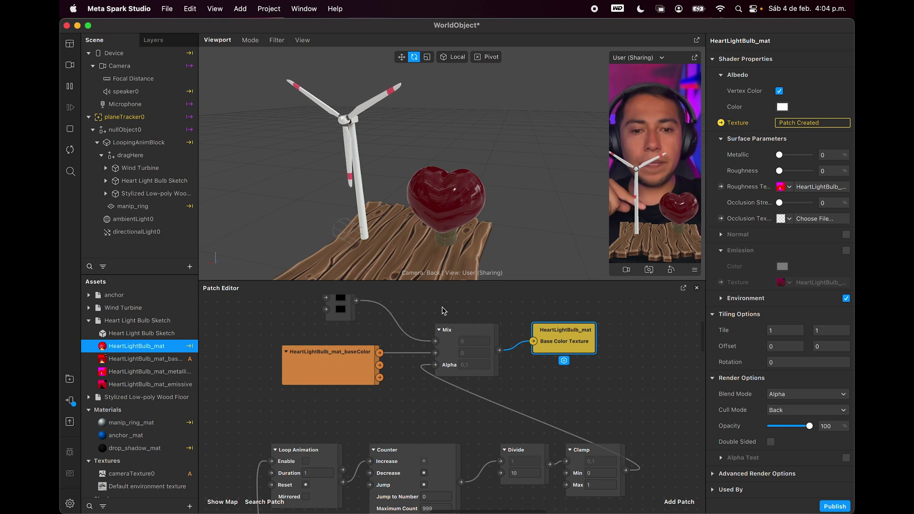
scroll(528, 402, down, 3)
scroll(527, 402, right, 3)
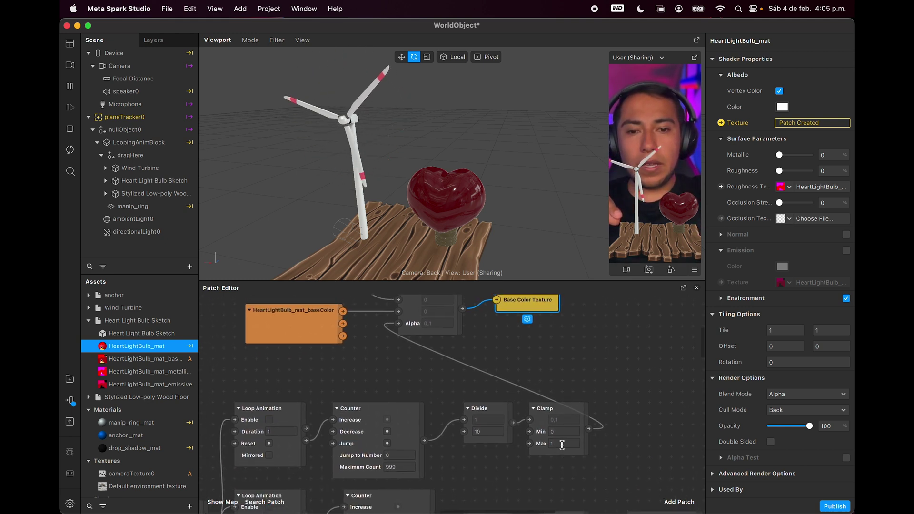
scroll(432, 456, down, 2)
scroll(432, 456, left, 3)
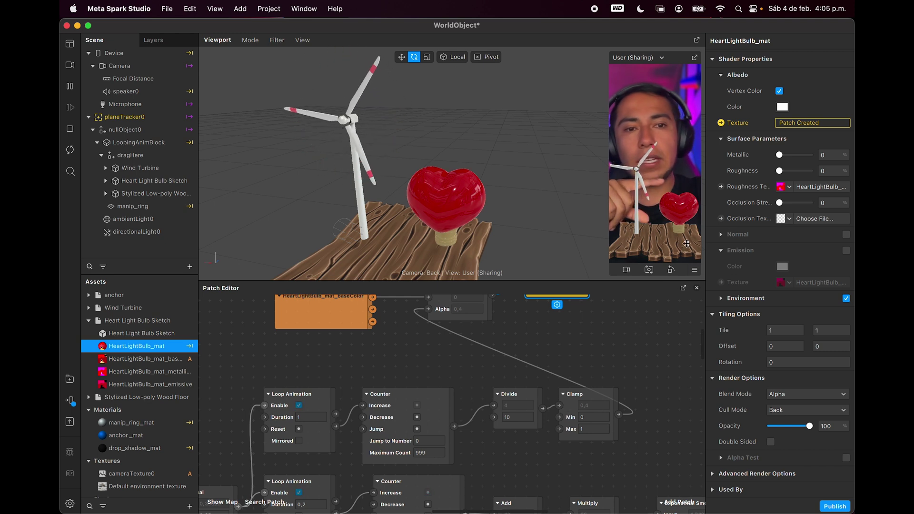
scroll(609, 357, up, 1)
scroll(610, 357, right, 1)
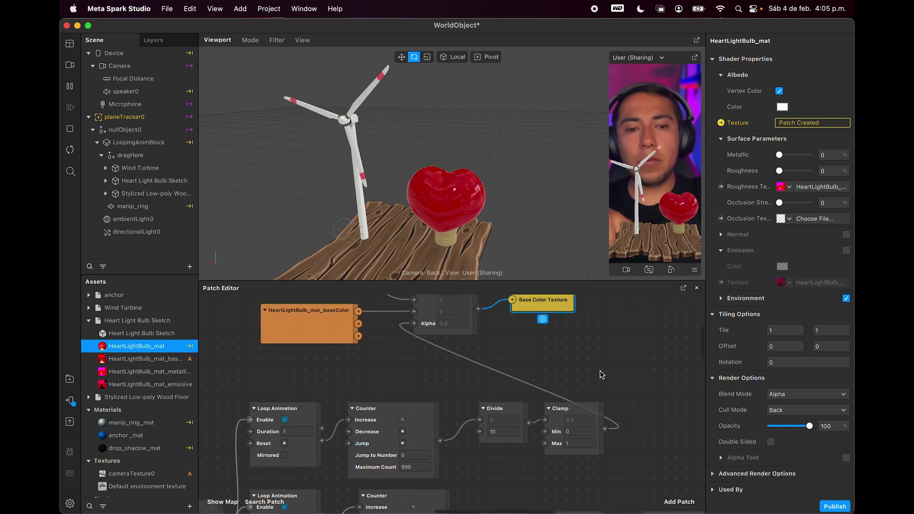
click(577, 418)
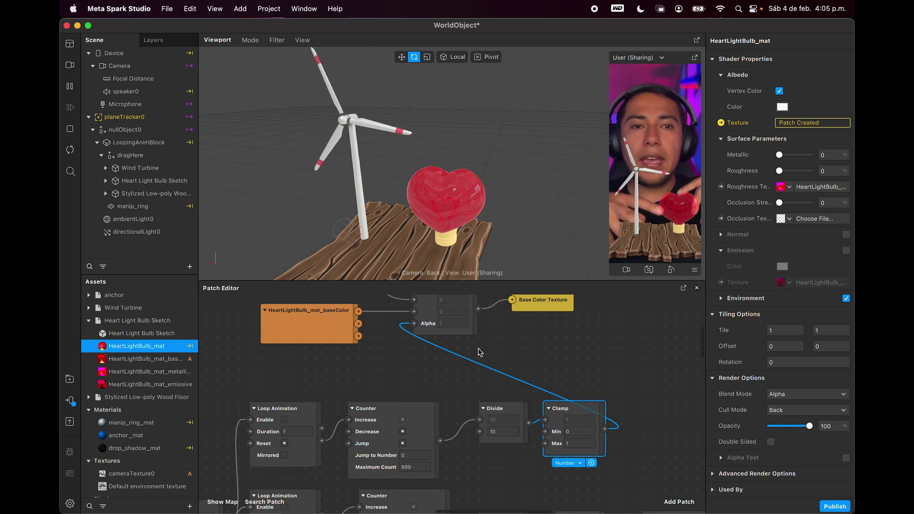
Examine the Audio Analyzer patch's band outputs and which band feeds the Add patch
scroll(478, 348, left, 15)
scroll(477, 347, down, 5)
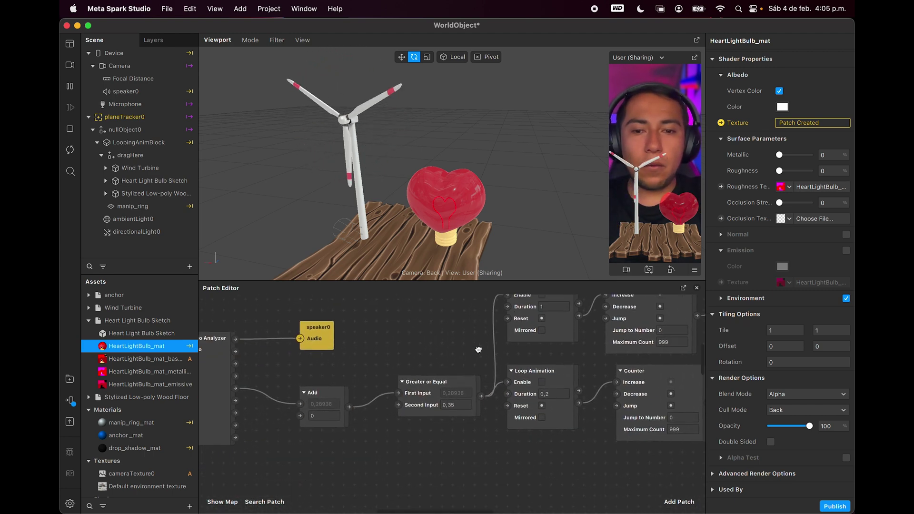
scroll(478, 347, up, 2)
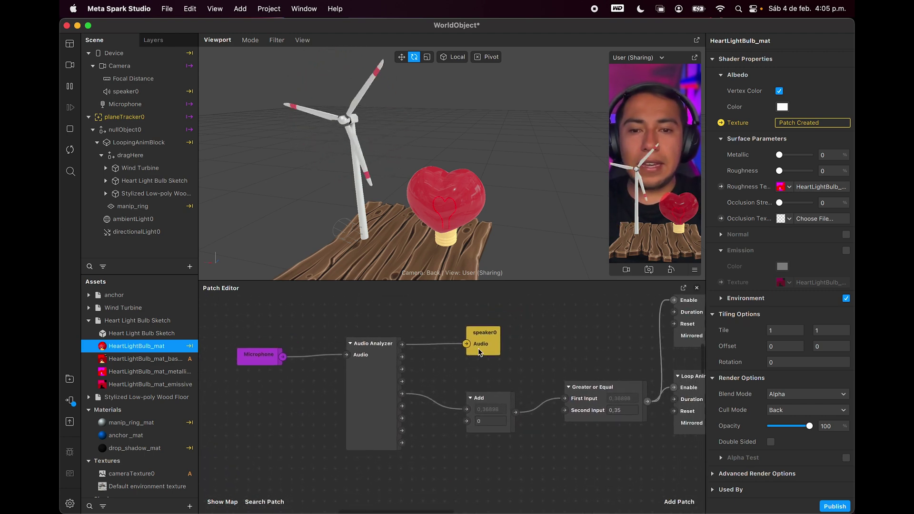
click(372, 382)
ctrl+scroll(372, 382, up, 5)
scroll(372, 382, right, 3)
scroll(372, 381, up, 2)
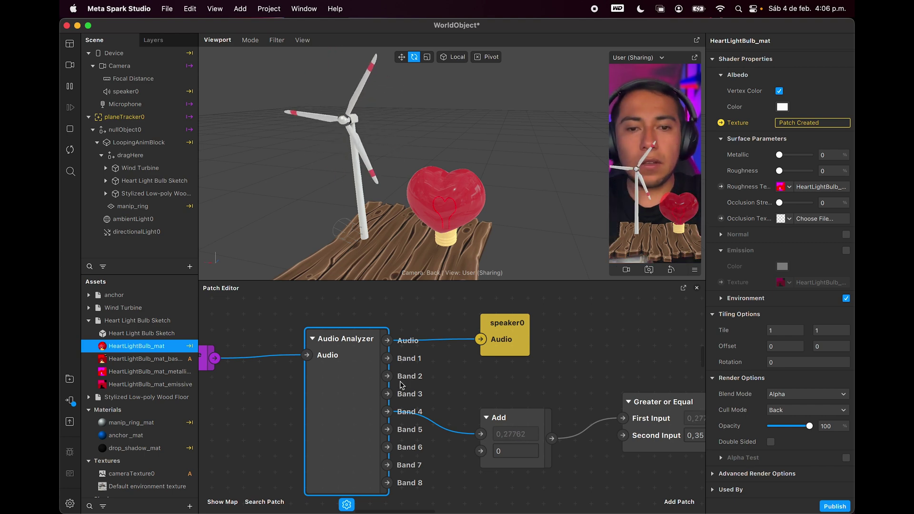
Move the Greater or Equal patch closer to the Add patch, away from the Loop Animation patches
scroll(409, 390, down, 10)
ctrl+scroll(449, 399, down, 5)
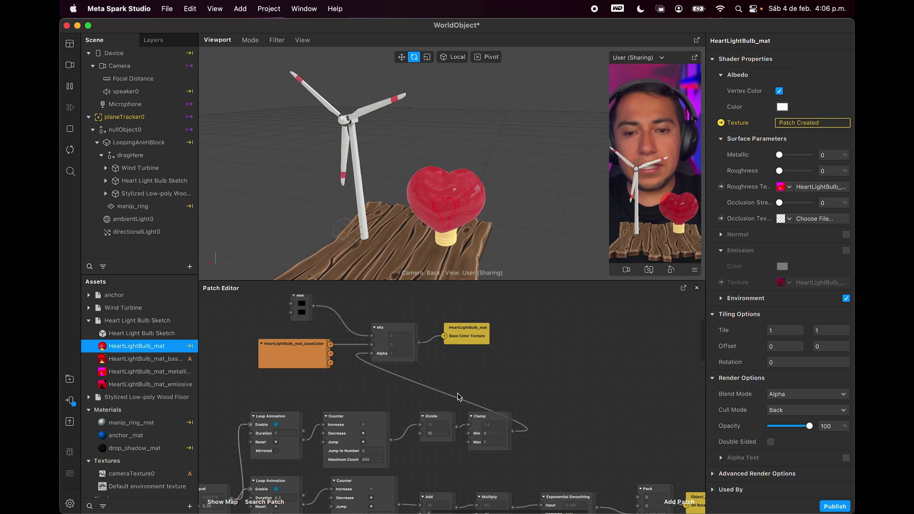
scroll(458, 396, down, 2)
ctrl+scroll(458, 397, up, 6)
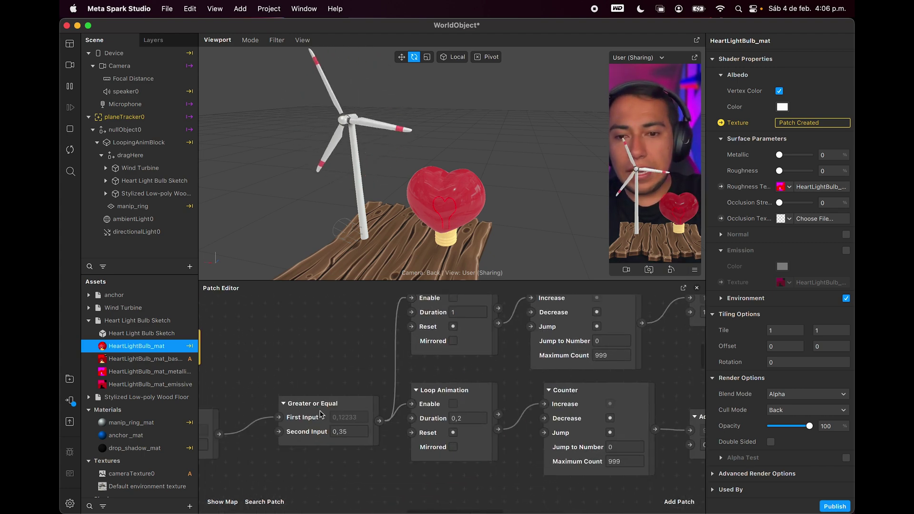
drag(320, 414, 301, 396)
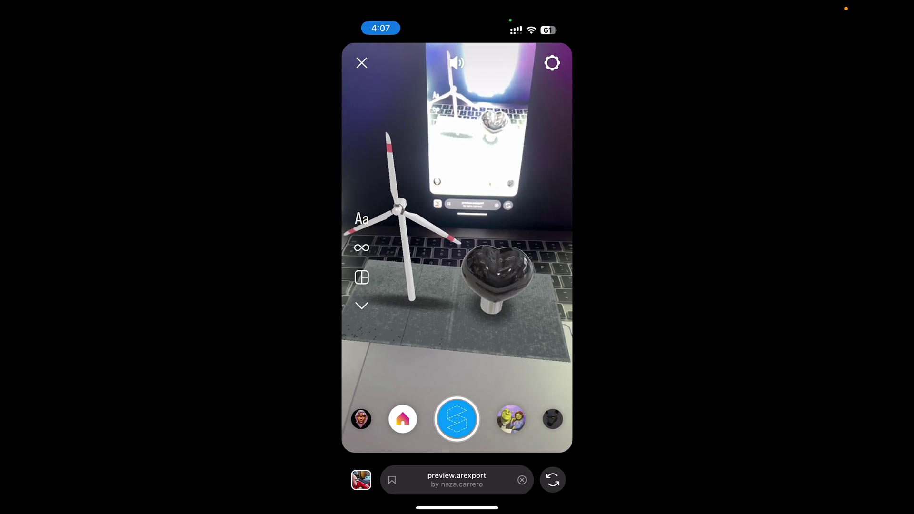
Pause the effect, switch to the turbina rastreo project and enlarge its window to fill the screen
click(456, 419)
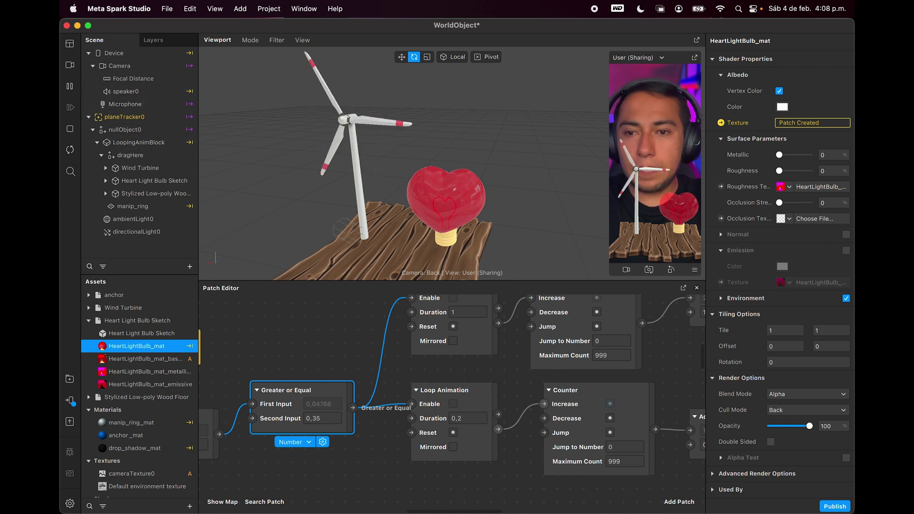
key(Escape)
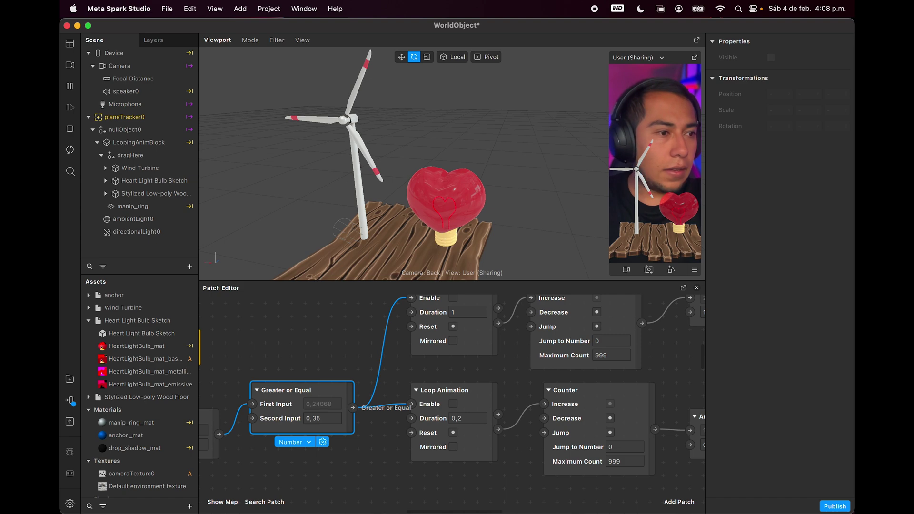
key(ctrl+Up)
click(532, 261)
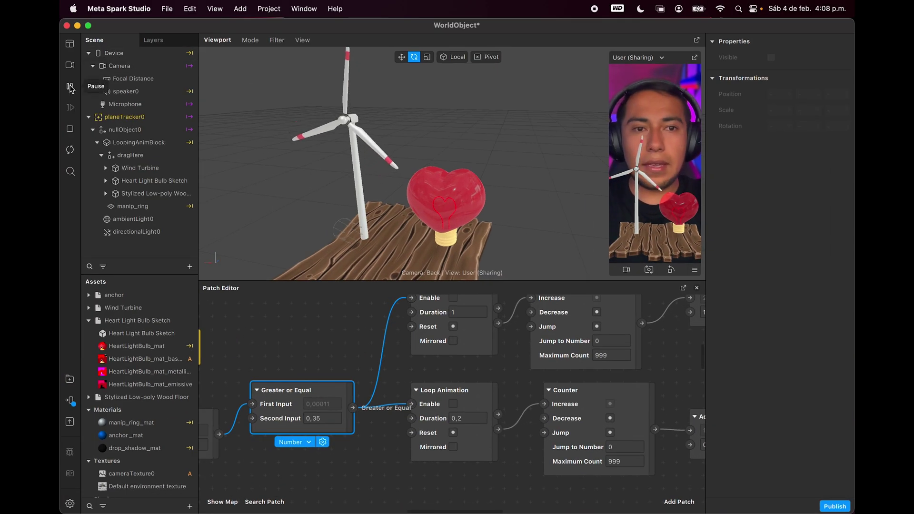
click(70, 87)
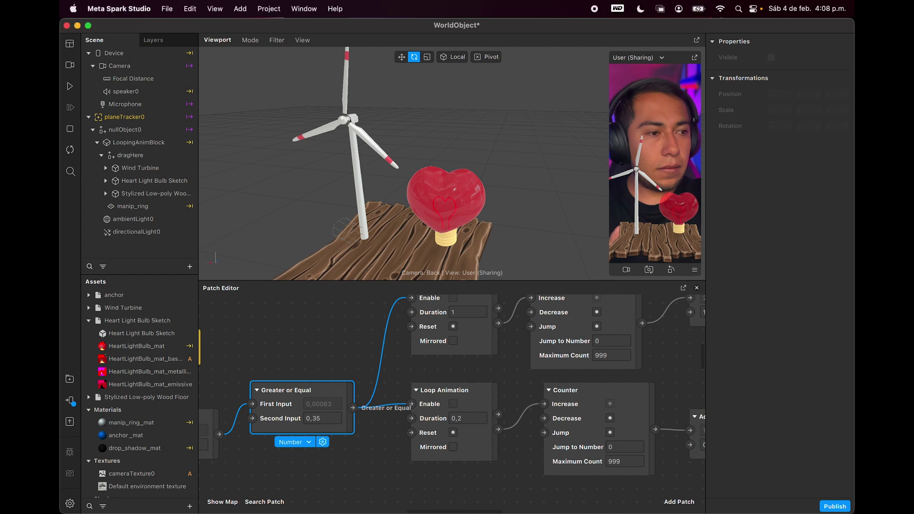
key(super+grave)
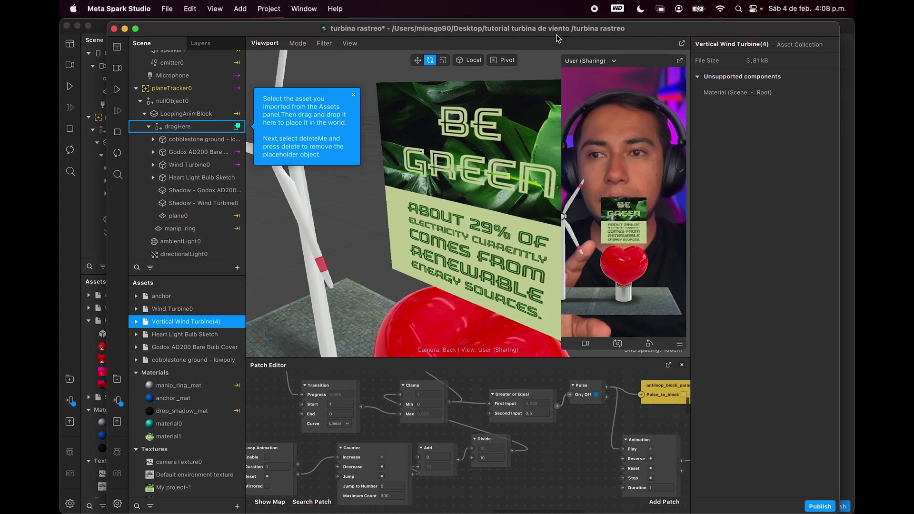
double_click(555, 33)
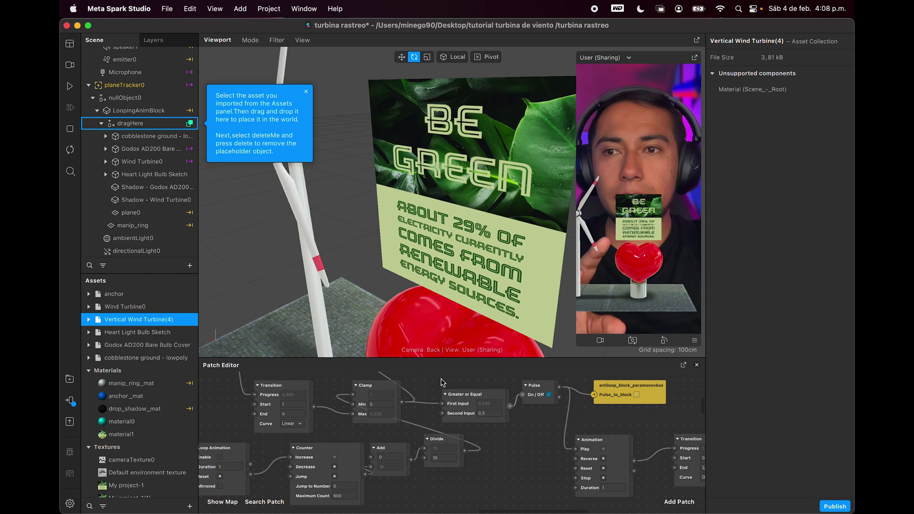
Enlarge the Patch Editor and move the Transition and plane0 3D Scale patches closer to the Animation patch
scroll(505, 432, right, 10)
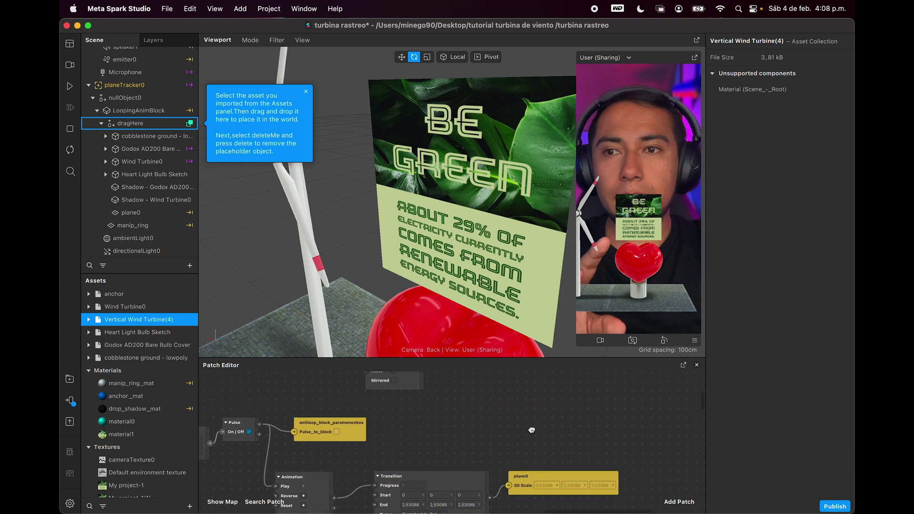
drag(506, 358, 507, 240)
scroll(438, 324, up, 5)
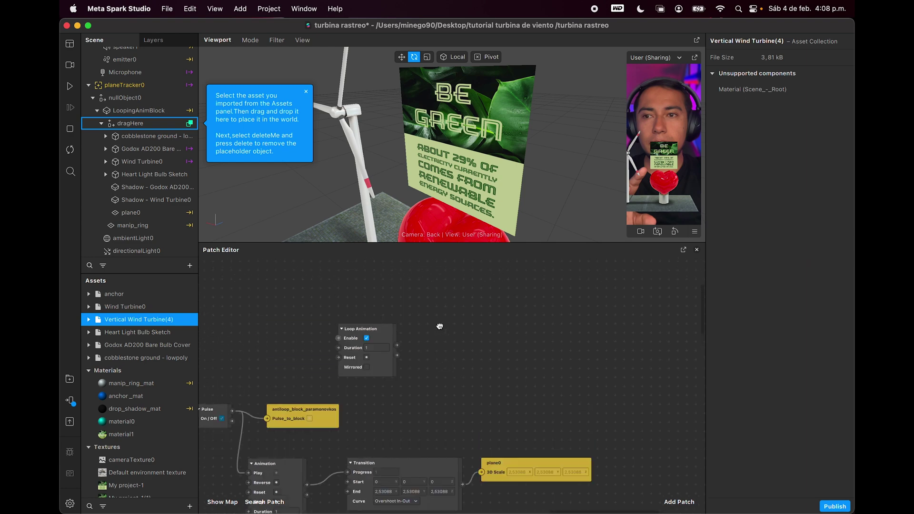
scroll(439, 325, right, 10)
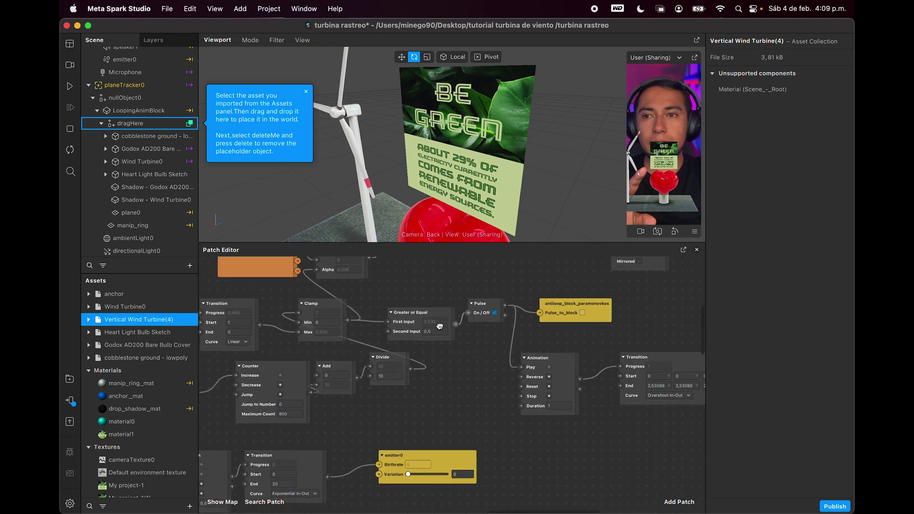
ctrl+scroll(439, 334, up, 3)
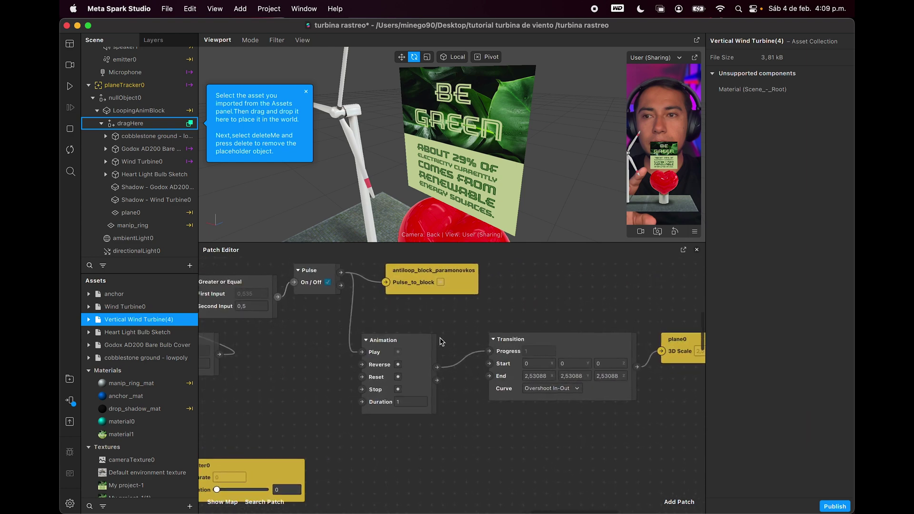
click(227, 292)
scroll(445, 376, right, 3)
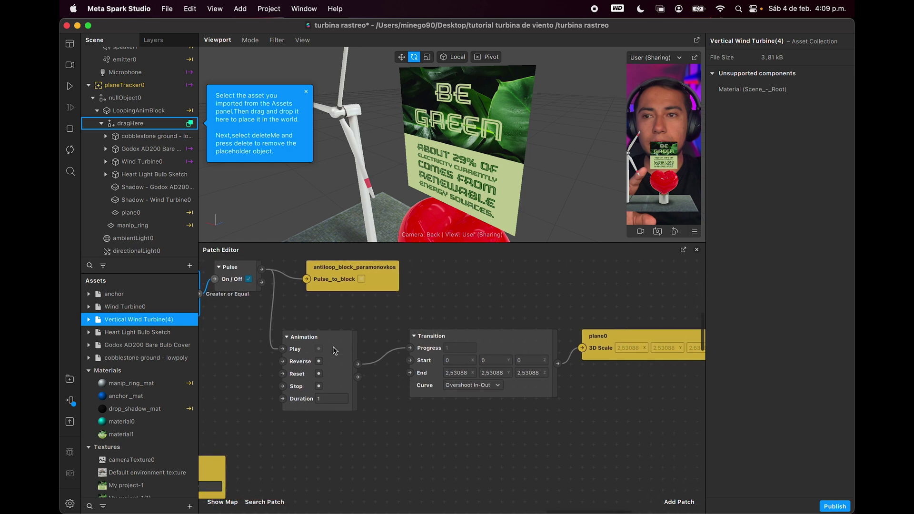
click(337, 349)
drag(434, 334, 399, 336)
drag(595, 347, 571, 358)
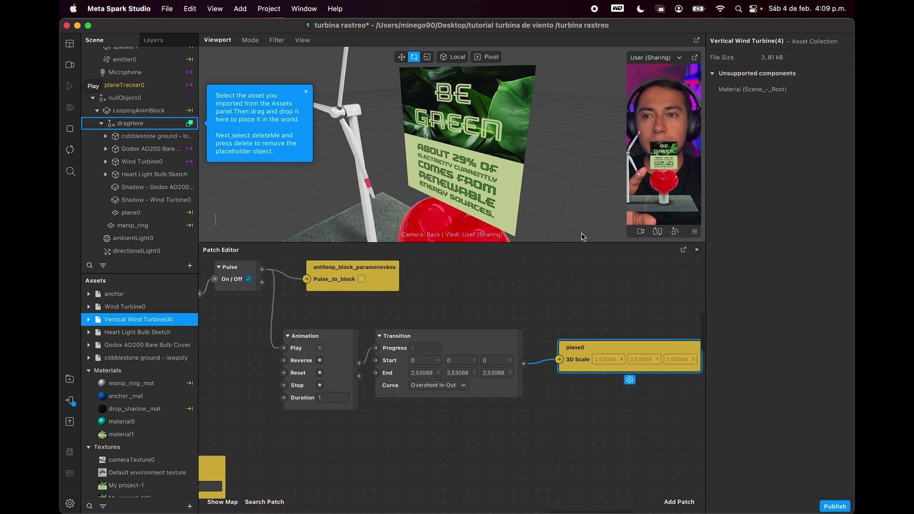
Play and restart the effect, and check how the Pulse, Animation and Transition patches drive the 3D Scale of plane0
click(69, 85)
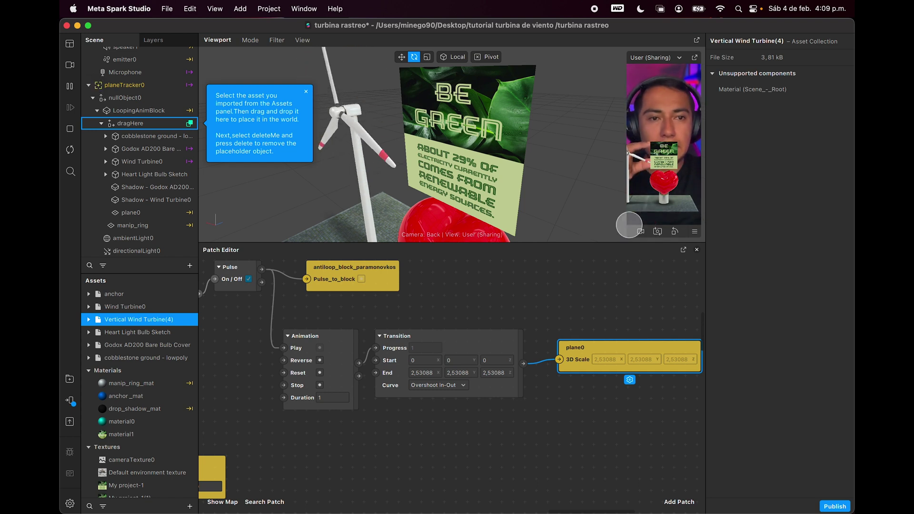
click(70, 151)
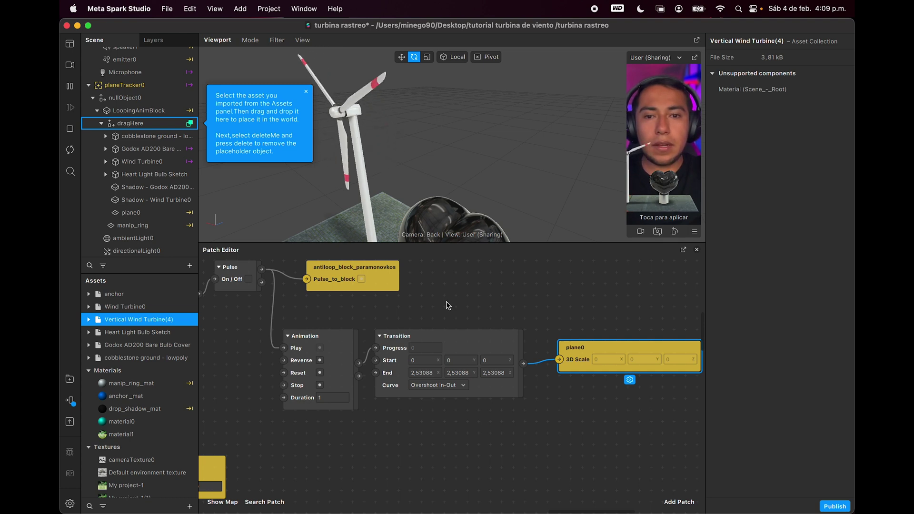
scroll(446, 305, left, 5)
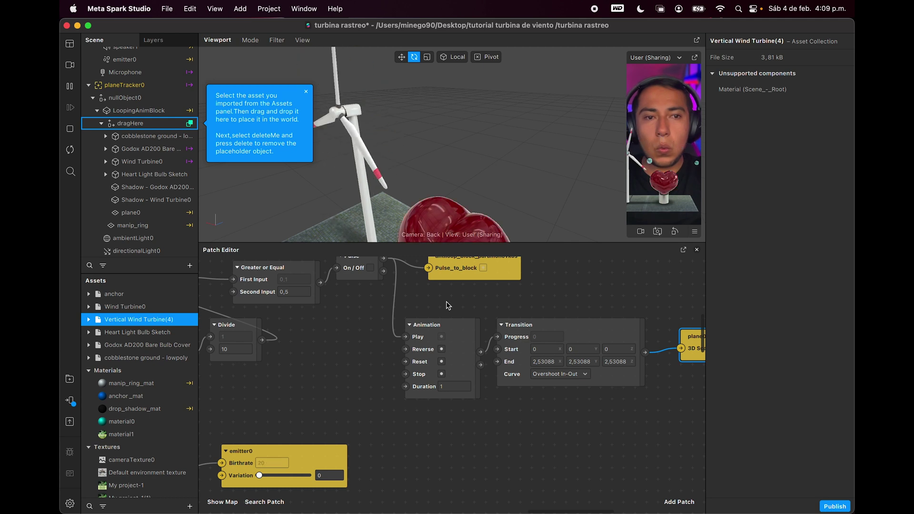
scroll(543, 316, right, 3)
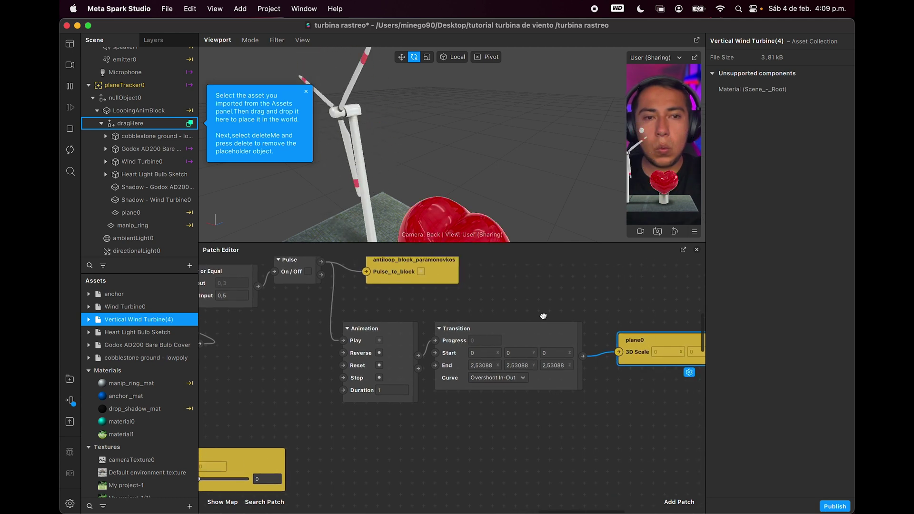
scroll(543, 316, right, 2)
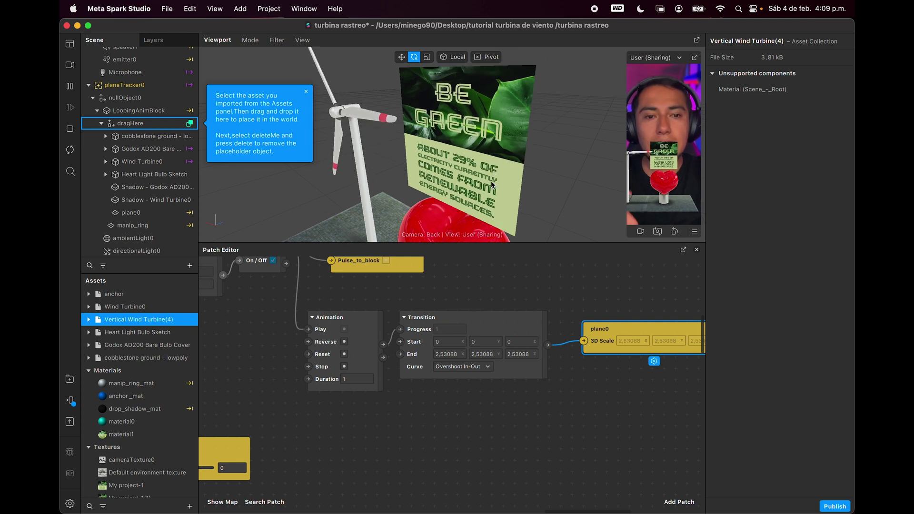
Select the Transition patch feeding plane0 and inspect the sign above the heart bulb from the front
scroll(472, 306, right, 2)
click(453, 343)
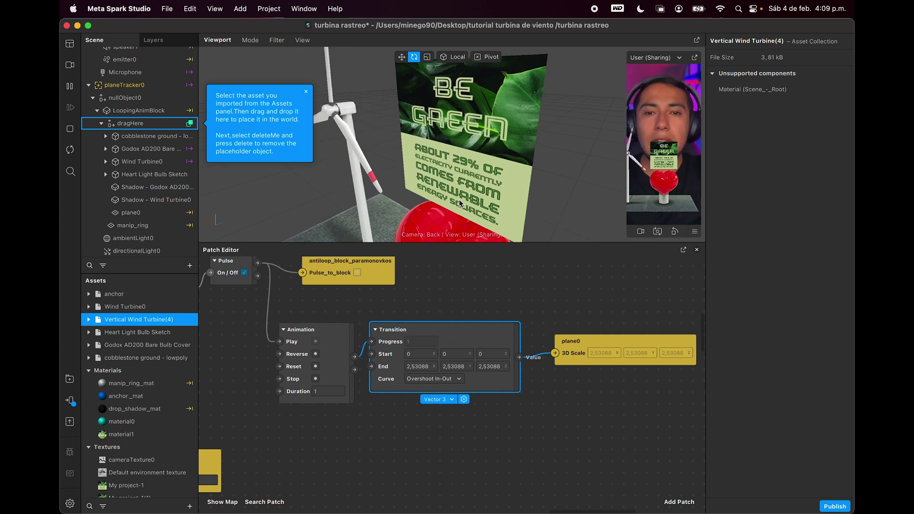
drag(467, 210, 400, 214)
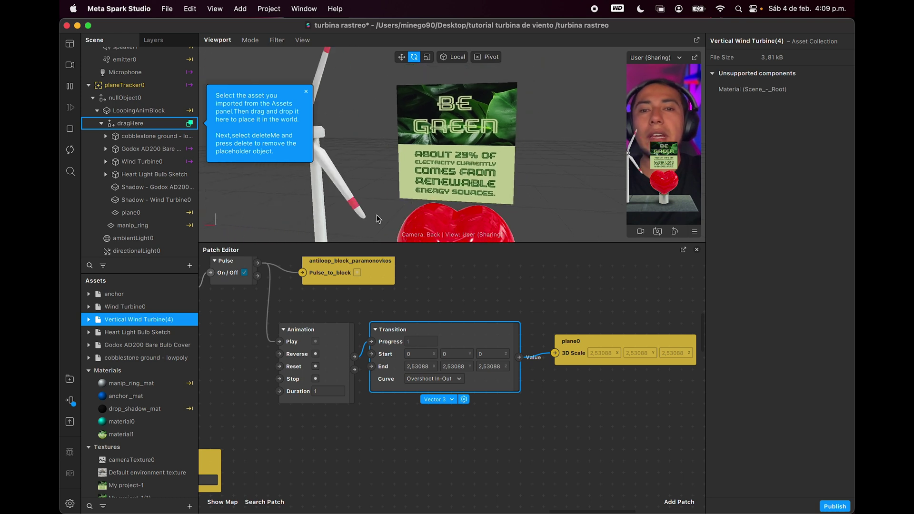
scroll(404, 200, down, 5)
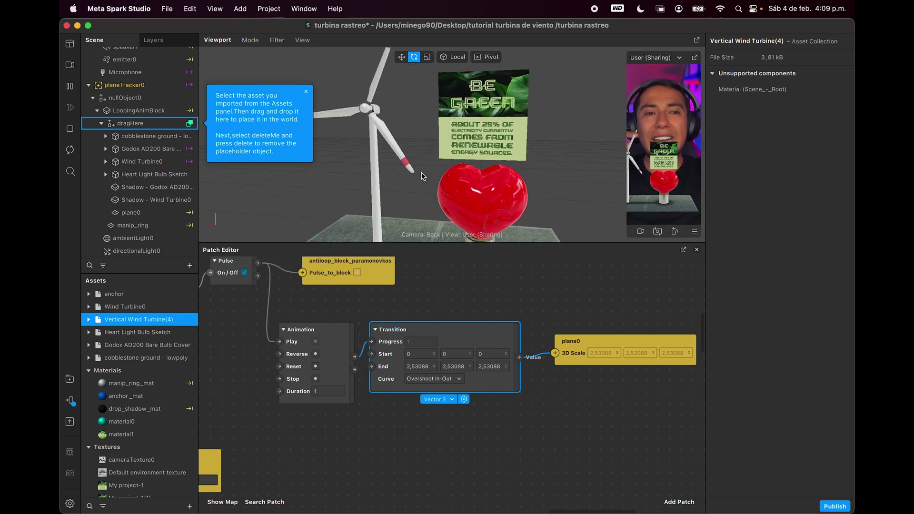